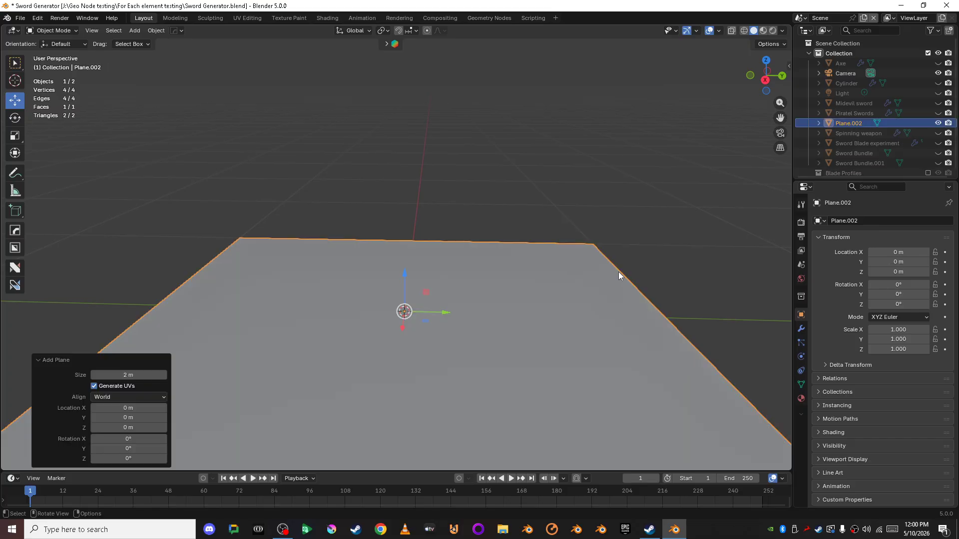
Create a new geometry node tree for the plane in the Geometry Nodes workspace and view the model from the right side
{"action": "scroll", "coordinate": [440, 319], "scroll_direction": "down", "scroll_amount": 5}
{"action": "left_click", "coordinate": [483, 18]}
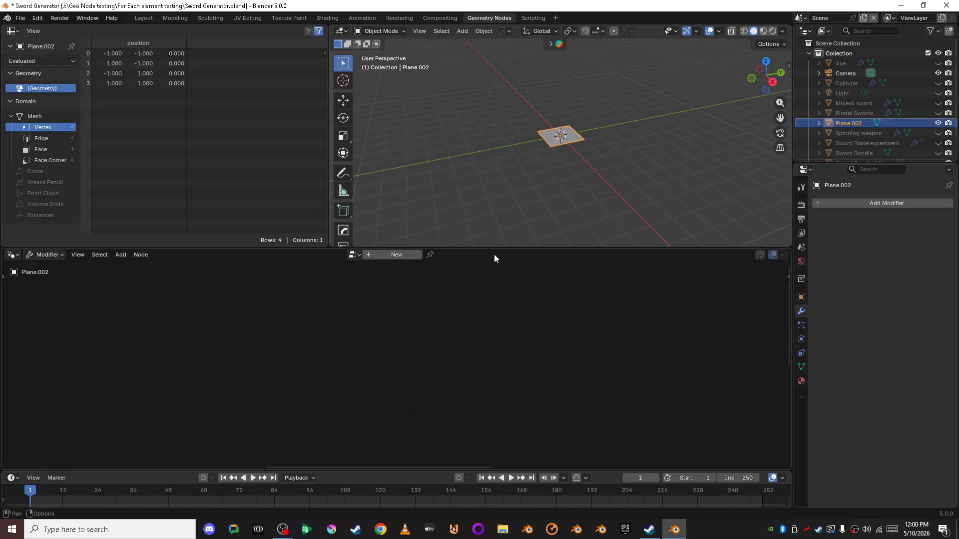
{"action": "left_click", "coordinate": [382, 254]}
{"action": "left_click", "coordinate": [772, 84]}
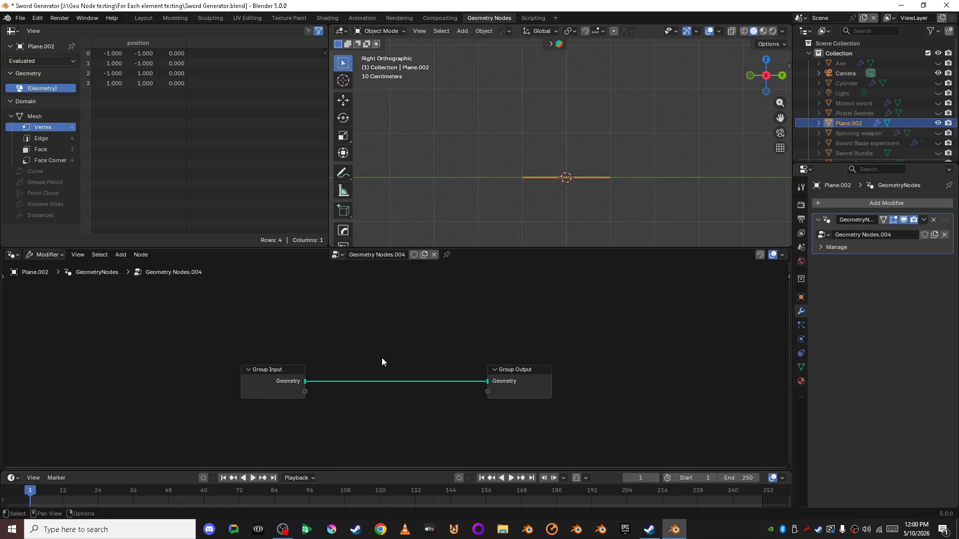
Add a Curve Line node and connect its Curve output to the Group Output's Geometry input
{"action": "key", "text": "shift+a"}
{"action": "left_click", "coordinate": [376, 238]}
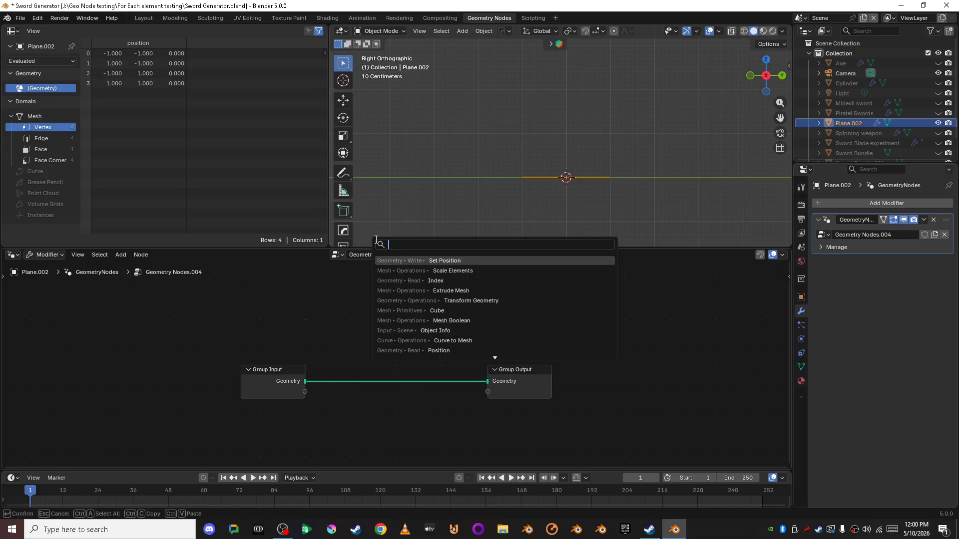
{"action": "type", "text": "cudrve line"}
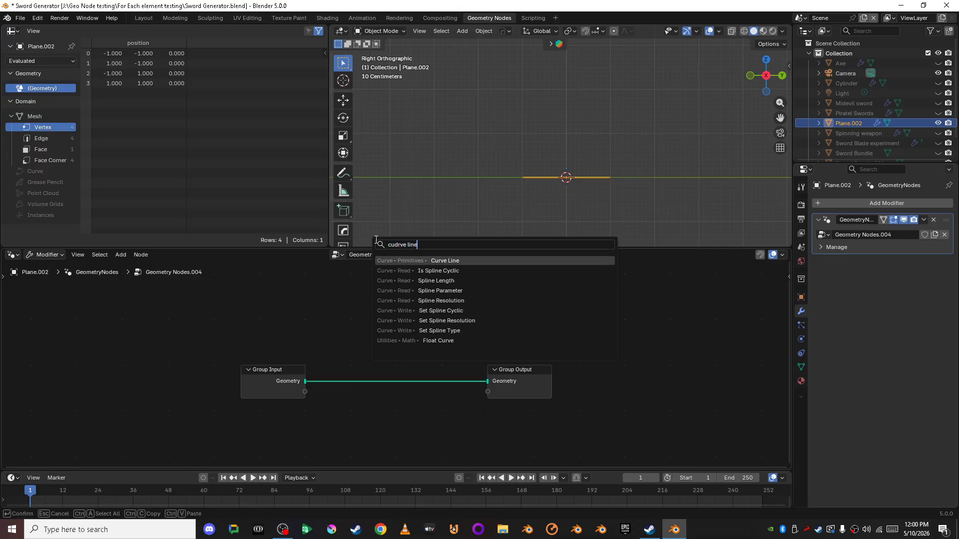
{"action": "key", "text": "Return"}
{"action": "left_click", "coordinate": [310, 359]}
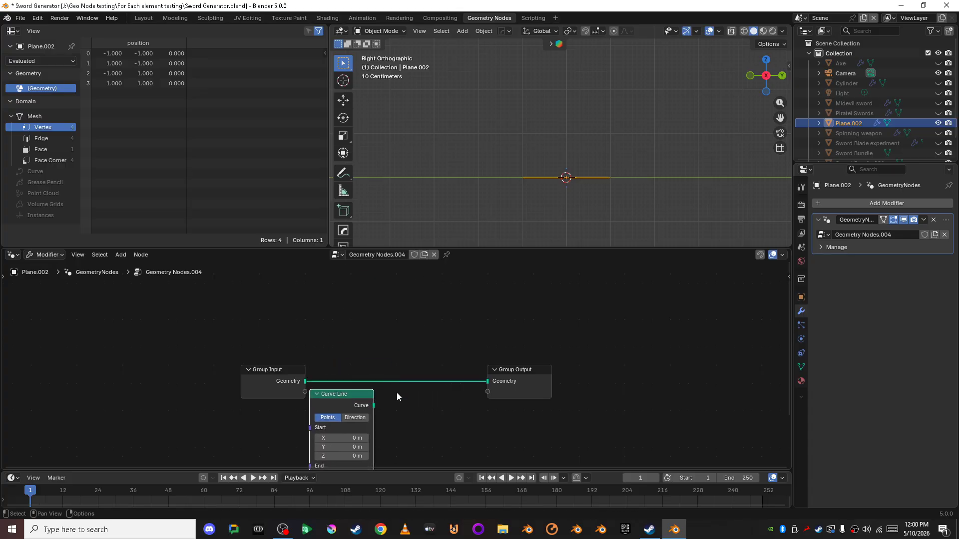
{"action": "left_click_drag", "start_coordinate": [373, 405], "coordinate": [486, 382]}
Move the Group Input and Curve Line nodes away from the Group Output node to make room between them
{"action": "left_click_drag", "start_coordinate": [268, 380], "coordinate": [163, 364]}
{"action": "left_click_drag", "start_coordinate": [342, 396], "coordinate": [235, 365]}
{"action": "left_click_drag", "start_coordinate": [547, 370], "coordinate": [664, 362]}
Insert a Curve to Mesh node on the link between Curve Line and Group Output
{"action": "key", "text": "shift+a"}
{"action": "left_click", "coordinate": [464, 238]}
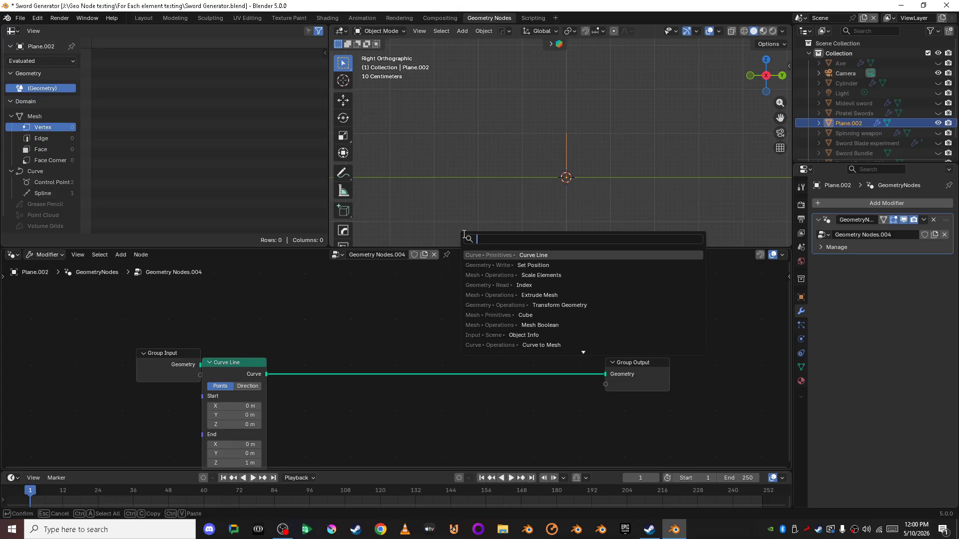
{"action": "type", "text": "curve to mesh"}
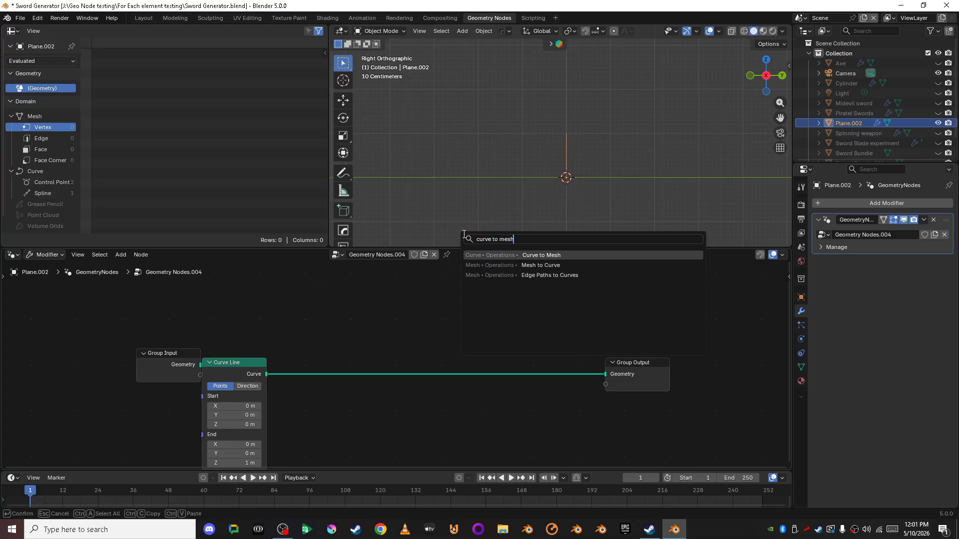
{"action": "key", "text": "Return"}
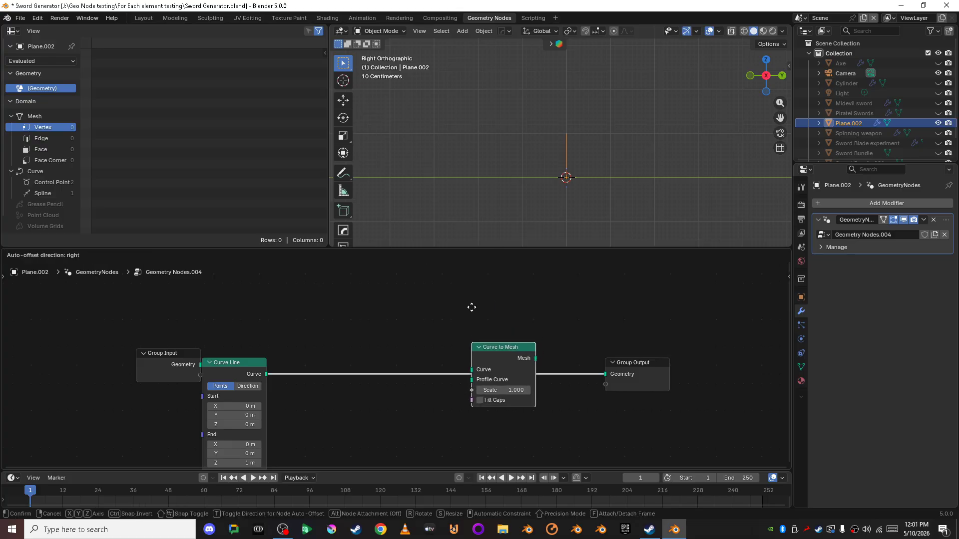
{"action": "left_click", "coordinate": [442, 338]}
Add an Object Info node and place it below the link, beside the Curve Line node
{"action": "key", "text": "shift+a"}
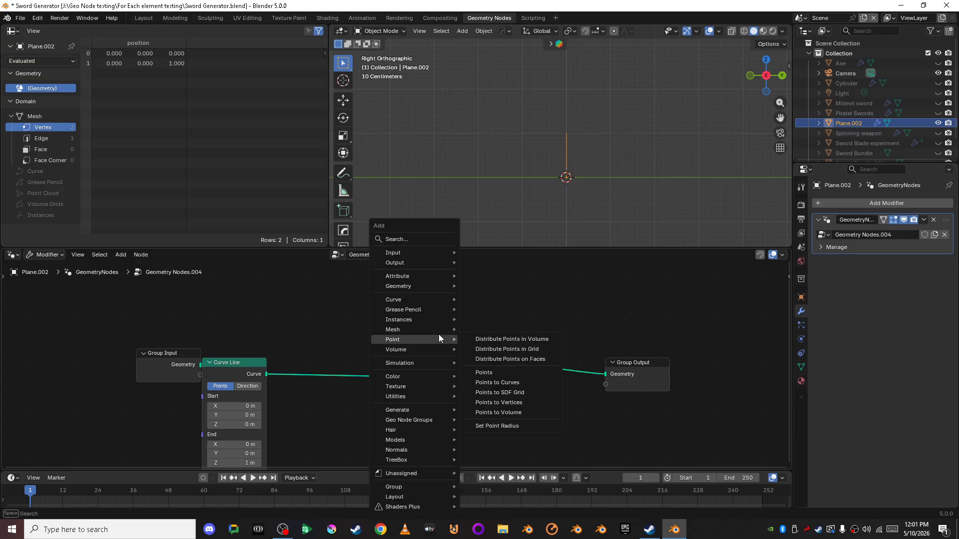
{"action": "left_click", "coordinate": [408, 240]}
{"action": "type", "text": "obj"}
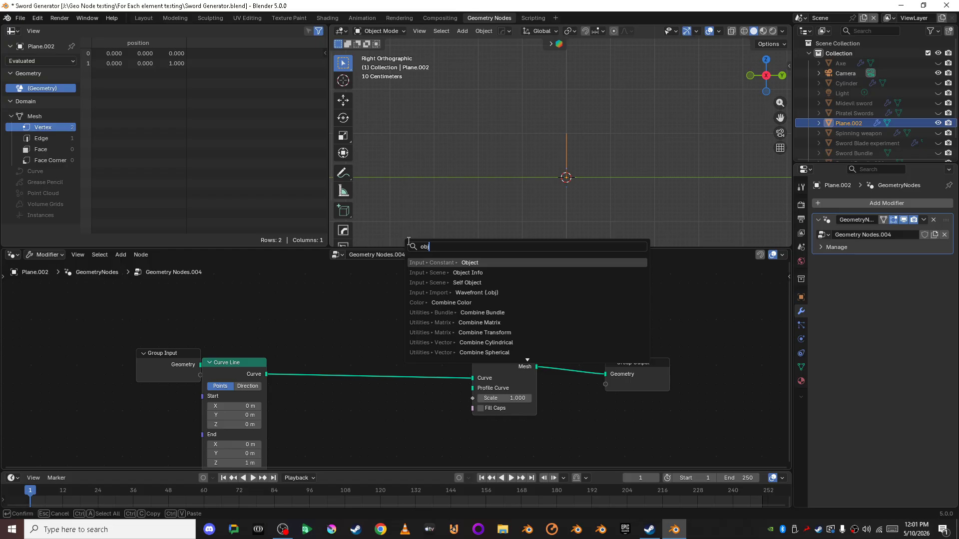
{"action": "left_click", "coordinate": [421, 273]}
{"action": "left_click", "coordinate": [333, 407]}
{"action": "scroll", "coordinate": [333, 407], "scroll_direction": "up", "scroll_amount": 1}
{"action": "middle_click_drag", "start_coordinate": [333, 407], "coordinate": [358, 317]}
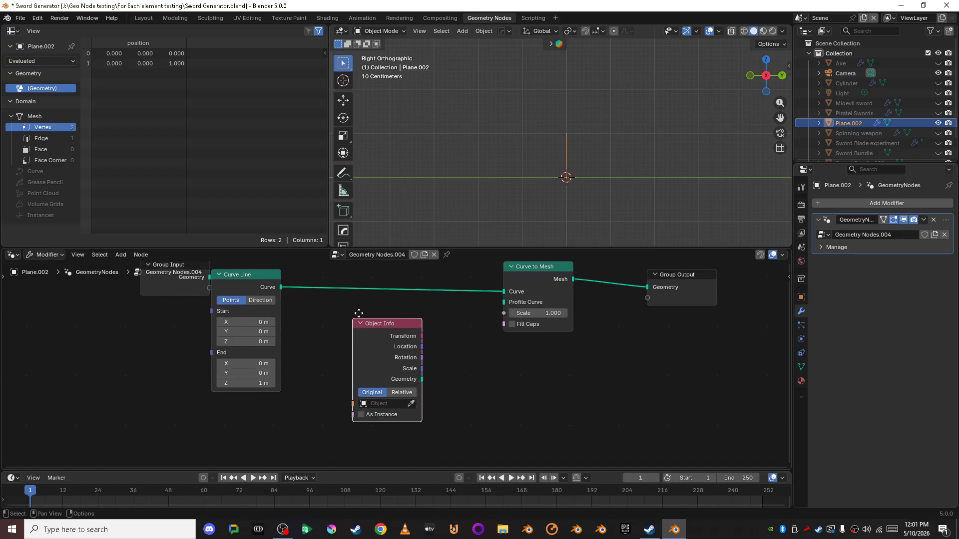
{"action": "left_click_drag", "start_coordinate": [379, 323], "coordinate": [320, 335]}
Add a Mesh to Curve node fed by the Object Info geometry and connect its Curve output to Curve to Mesh's Profile Curve
{"action": "scroll", "coordinate": [398, 410], "scroll_direction": "up", "scroll_amount": 1}
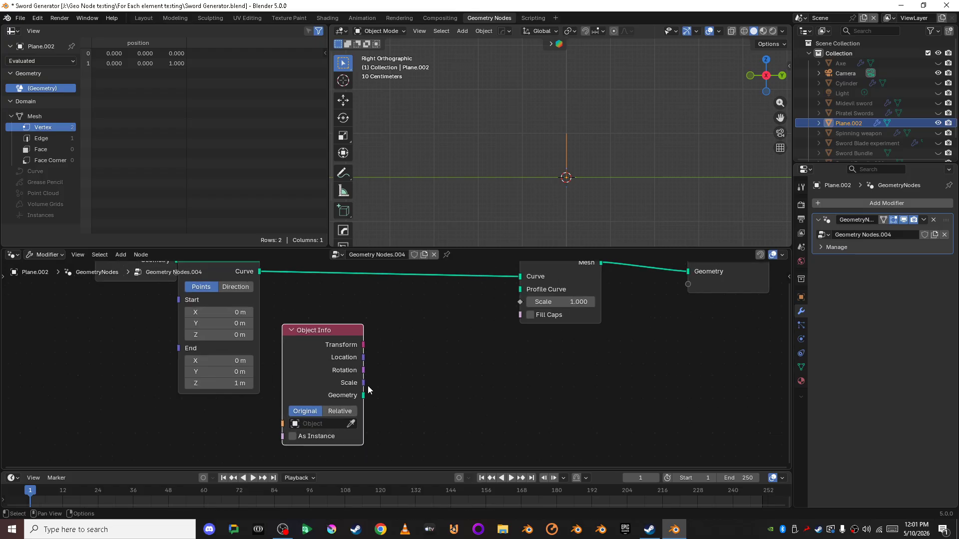
{"action": "left_click_drag", "start_coordinate": [363, 395], "coordinate": [408, 365]}
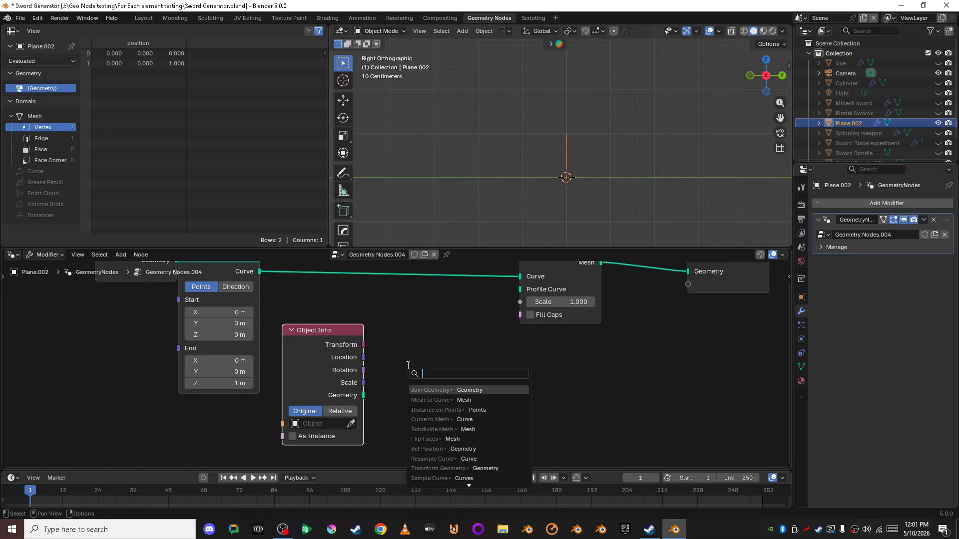
{"action": "type", "text": "mesh to c"}
{"action": "key", "text": "Return"}
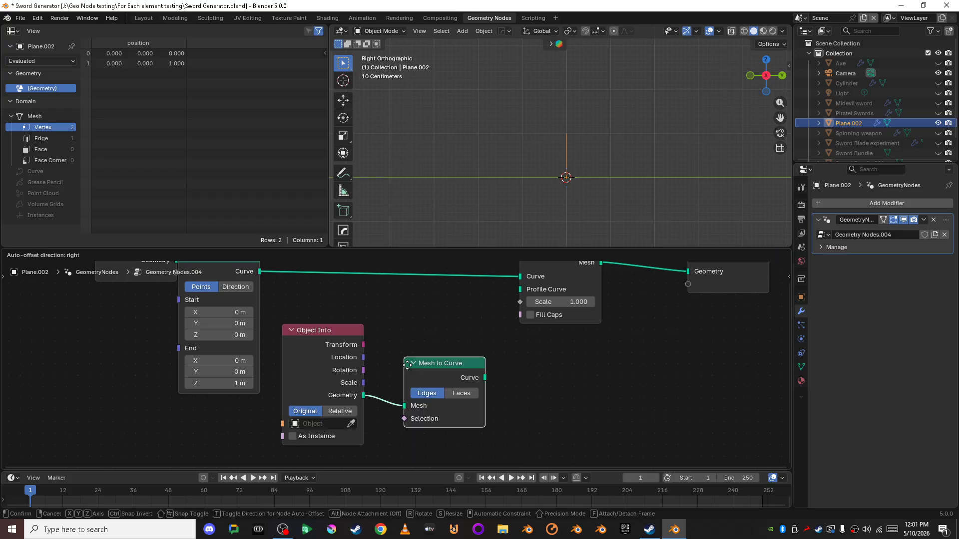
{"action": "left_click", "coordinate": [383, 328]}
{"action": "left_click_drag", "start_coordinate": [461, 341], "coordinate": [520, 290]}
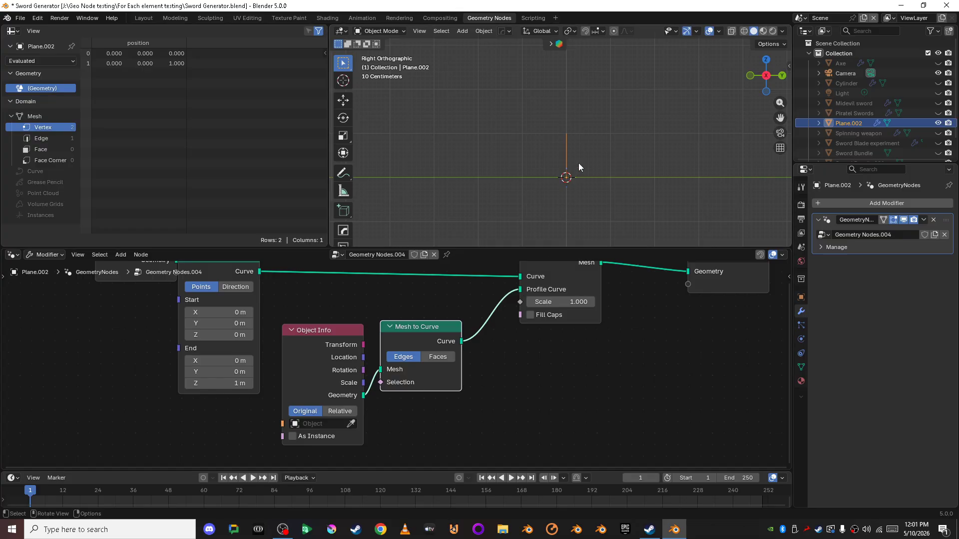
Try Midevil sword as the Object Info node's object, and clear the selection again
{"action": "middle_click_drag", "start_coordinate": [578, 163], "coordinate": [616, 167]}
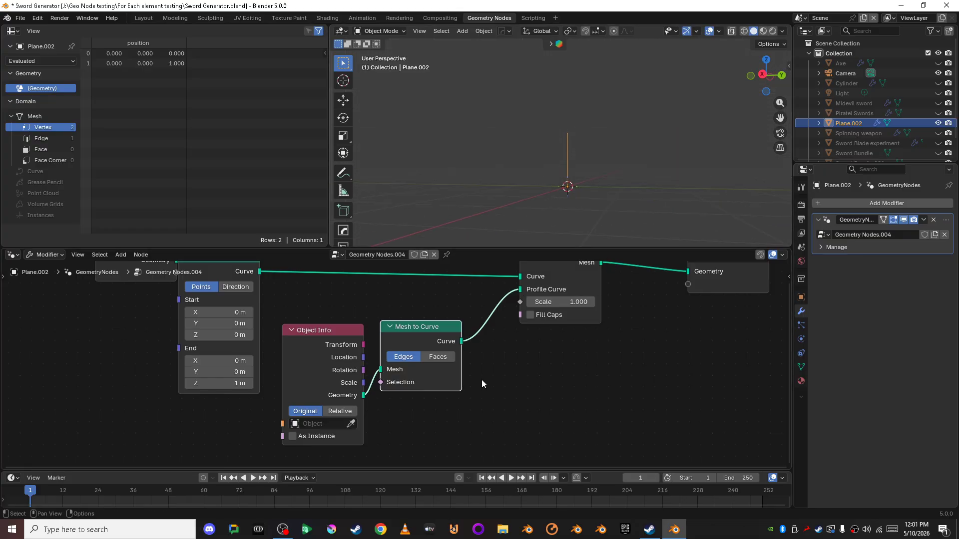
{"action": "middle_click_drag", "start_coordinate": [487, 355], "coordinate": [449, 390]}
{"action": "middle_click_drag", "start_coordinate": [352, 438], "coordinate": [357, 438]}
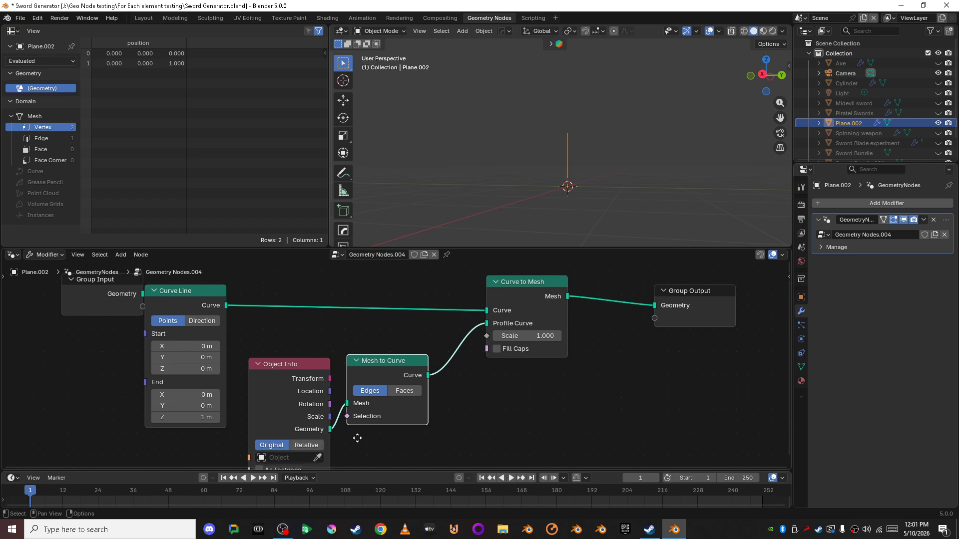
{"action": "scroll", "coordinate": [357, 438], "scroll_direction": "up", "scroll_amount": 3}
{"action": "left_click", "coordinate": [364, 384]}
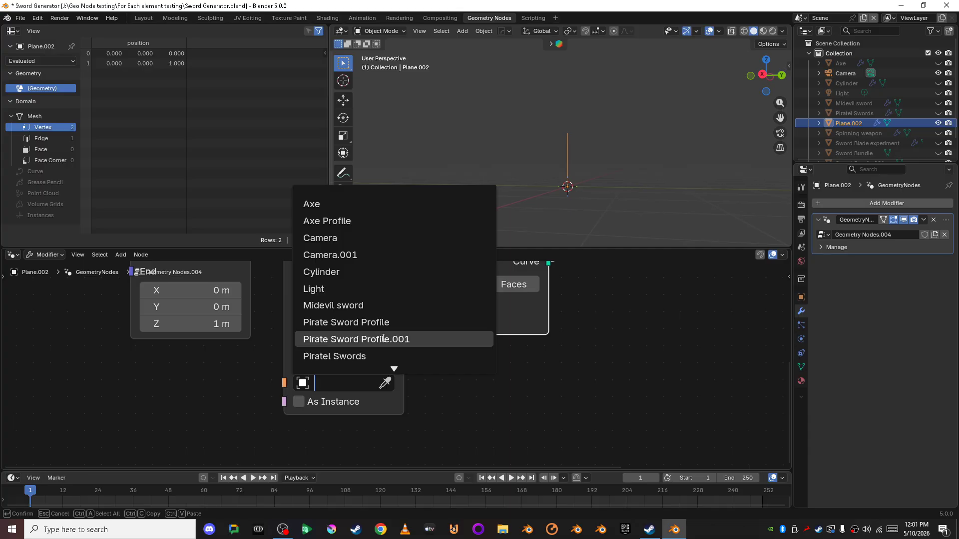
{"action": "scroll", "coordinate": [382, 340], "scroll_direction": "up", "scroll_amount": 1}
{"action": "scroll", "coordinate": [382, 333], "scroll_direction": "down", "scroll_amount": 3}
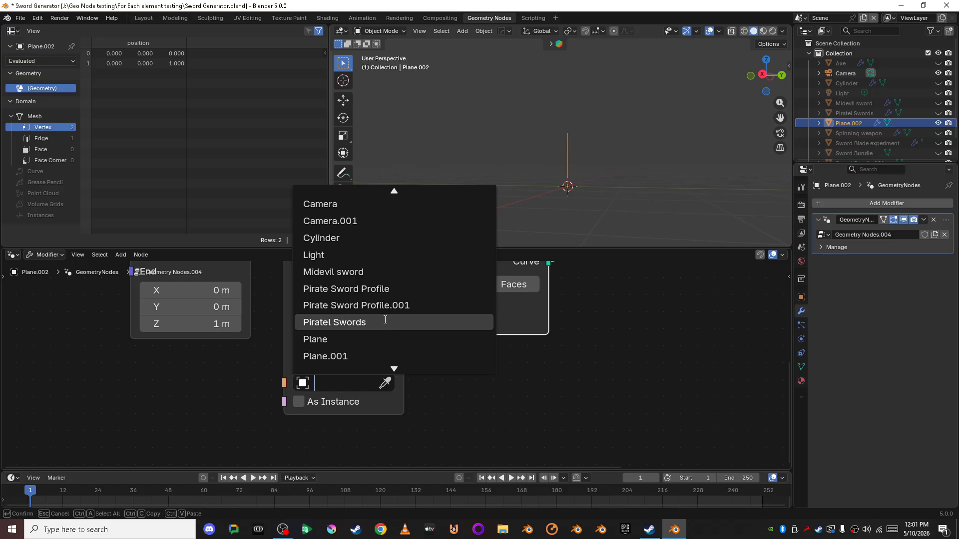
{"action": "left_click", "coordinate": [377, 272]}
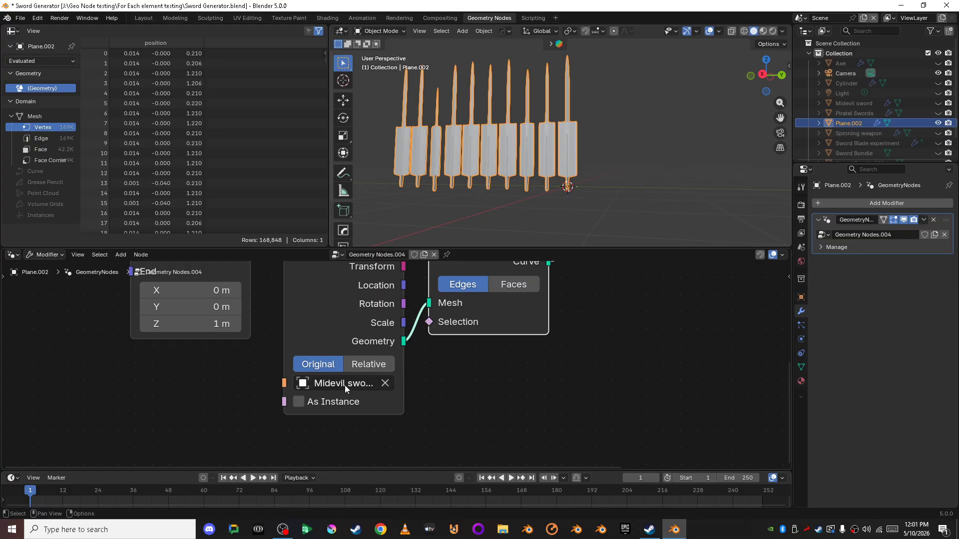
{"action": "left_click", "coordinate": [384, 383]}
{"action": "left_click", "coordinate": [385, 382]}
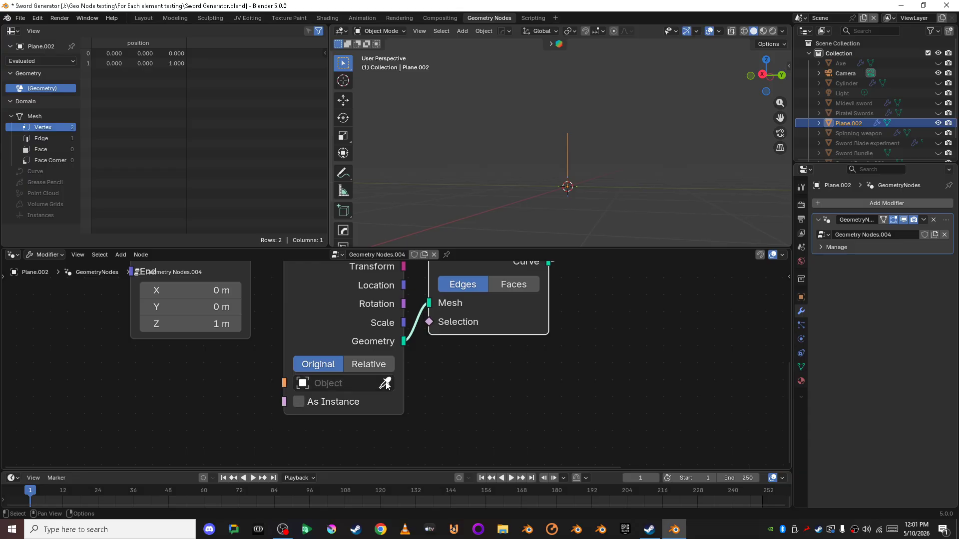
{"action": "key", "text": "Escape"}
Enable the Blade Profiles collection and assign its sword profile 2 object to the Object Info node
{"action": "scroll", "coordinate": [863, 115], "scroll_direction": "down", "scroll_amount": 2}
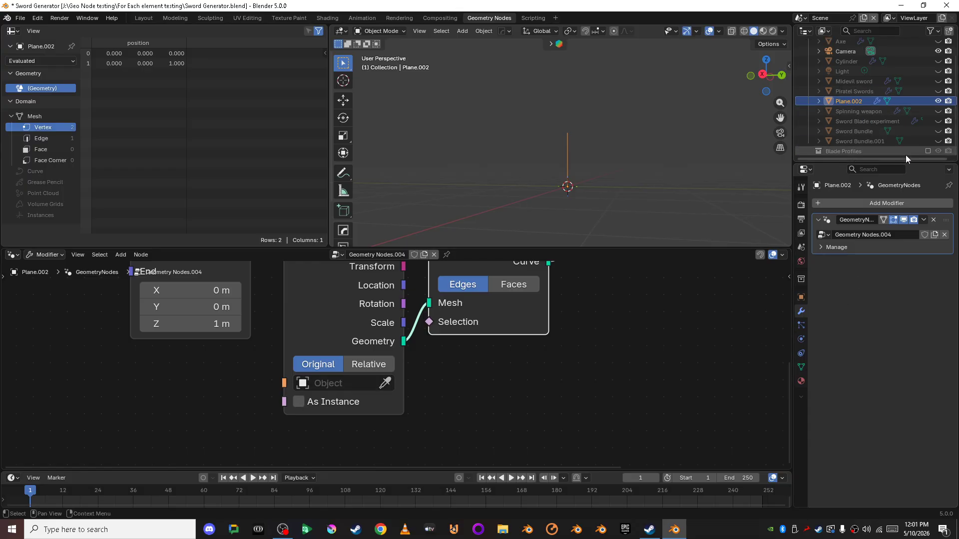
{"action": "left_click", "coordinate": [928, 151]}
{"action": "scroll", "coordinate": [897, 131], "scroll_direction": "down", "scroll_amount": 4}
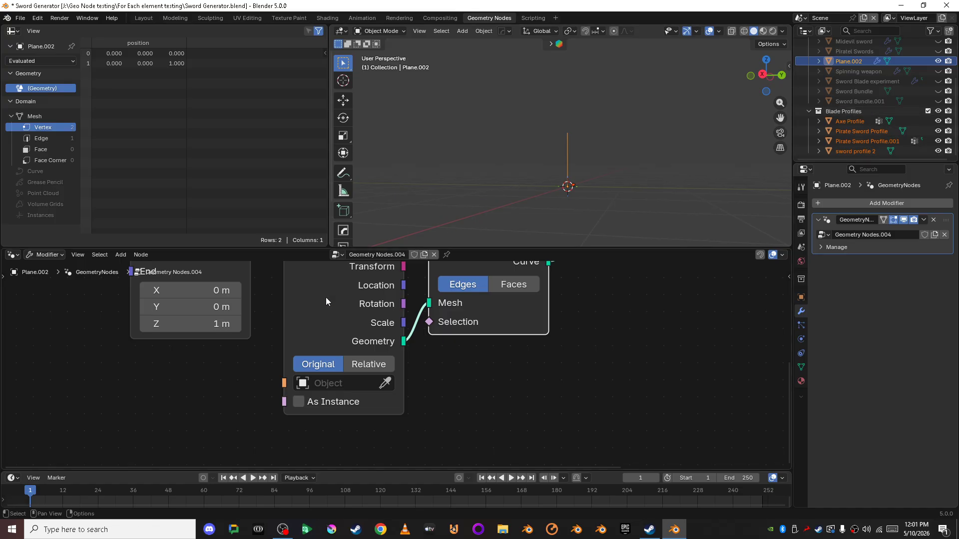
{"action": "left_click", "coordinate": [385, 383]}
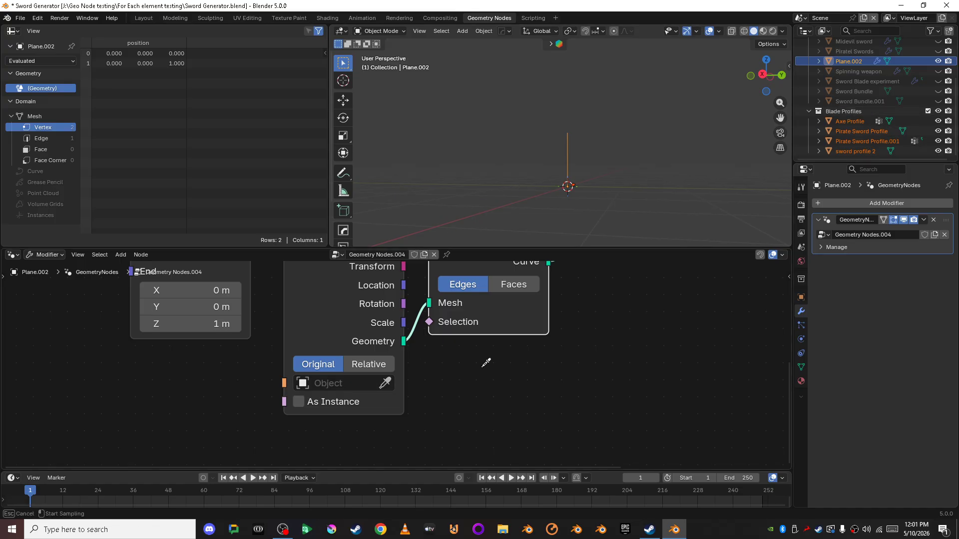
{"action": "left_click", "coordinate": [872, 152]}
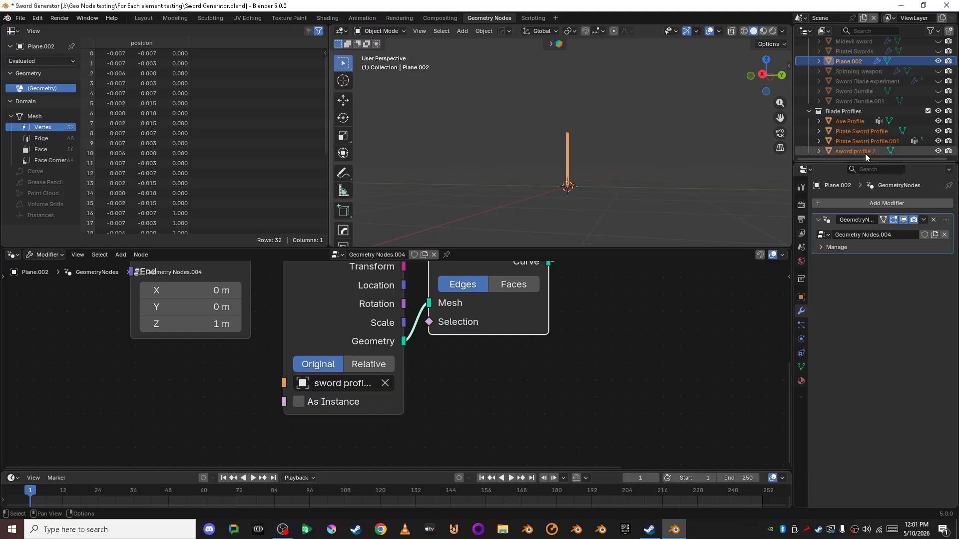
Return the model to the right-side view and move the Group Output node farther from Curve to Mesh
{"action": "middle_click_drag", "start_coordinate": [615, 185], "coordinate": [529, 116]}
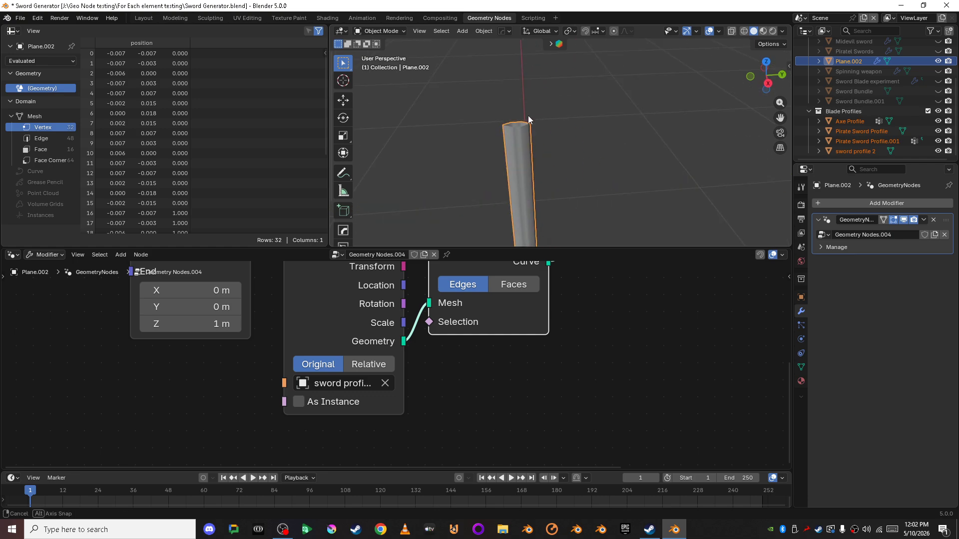
{"action": "left_click", "coordinate": [754, 89]}
{"action": "scroll", "coordinate": [580, 151], "scroll_direction": "down", "scroll_amount": 10}
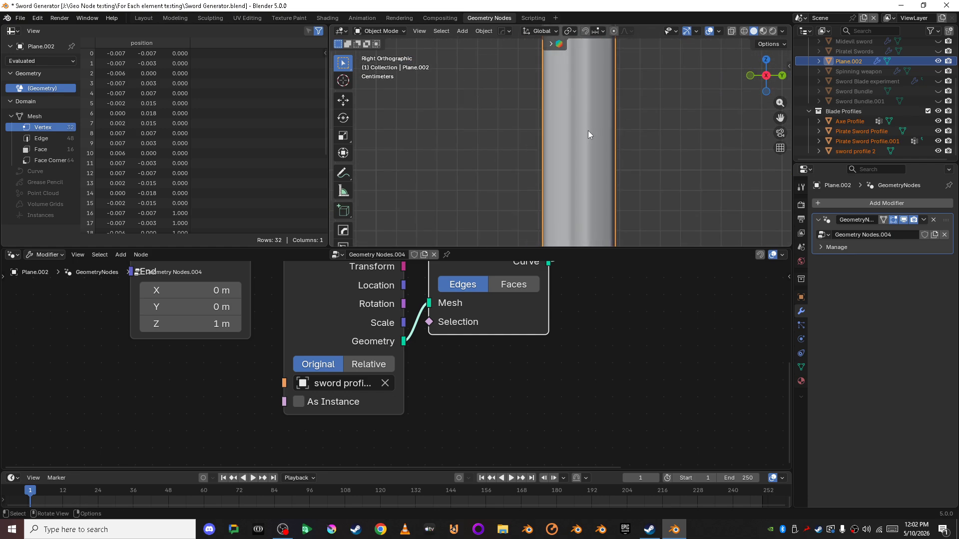
{"action": "middle_click_drag", "start_coordinate": [597, 218], "coordinate": [588, 133], "text": "shift"}
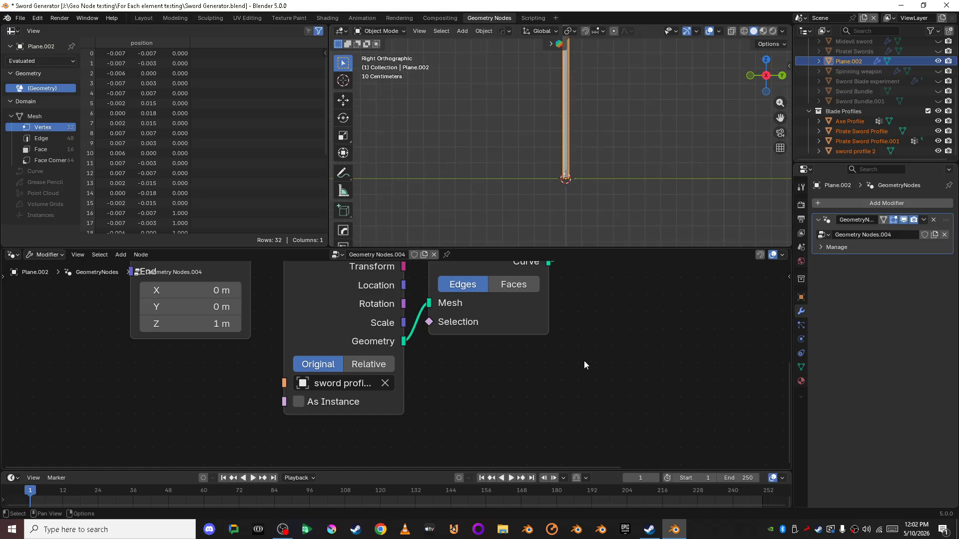
{"action": "scroll", "coordinate": [604, 301], "scroll_direction": "down", "scroll_amount": 3}
{"action": "middle_click_drag", "start_coordinate": [604, 301], "coordinate": [357, 380]}
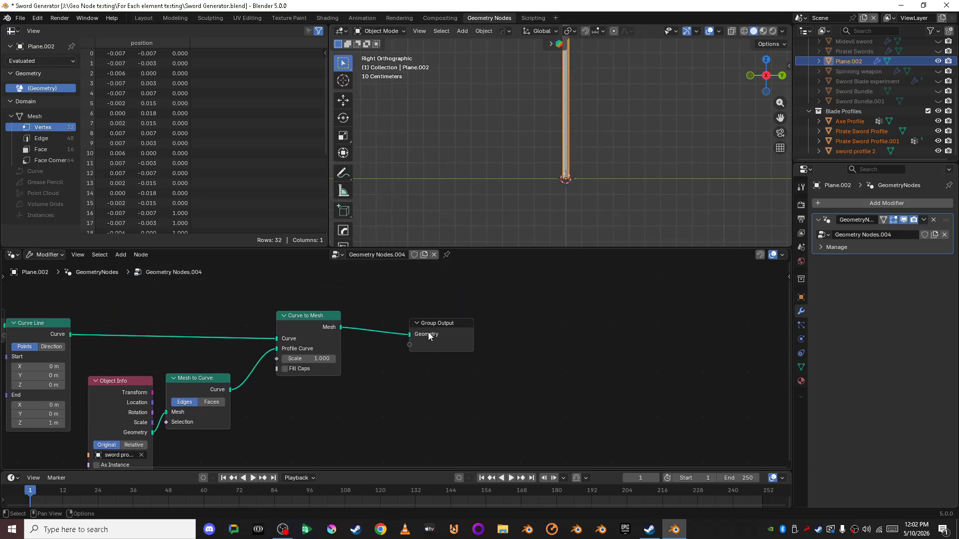
{"action": "left_click_drag", "start_coordinate": [427, 331], "coordinate": [619, 328]}
{"action": "left_click", "coordinate": [472, 366]}
Move the Object Info, Mesh to Curve and Curve to Mesh nodes together towards the Group Output, away from Curve Line
{"action": "scroll", "coordinate": [416, 369], "scroll_direction": "up", "scroll_amount": 2}
{"action": "middle_click_drag", "start_coordinate": [415, 369], "coordinate": [642, 267], "text": "shift"}
{"action": "middle_click_drag", "start_coordinate": [409, 295], "coordinate": [382, 400], "text": "shift"}
{"action": "left_click_drag", "start_coordinate": [252, 366], "coordinate": [387, 462]}
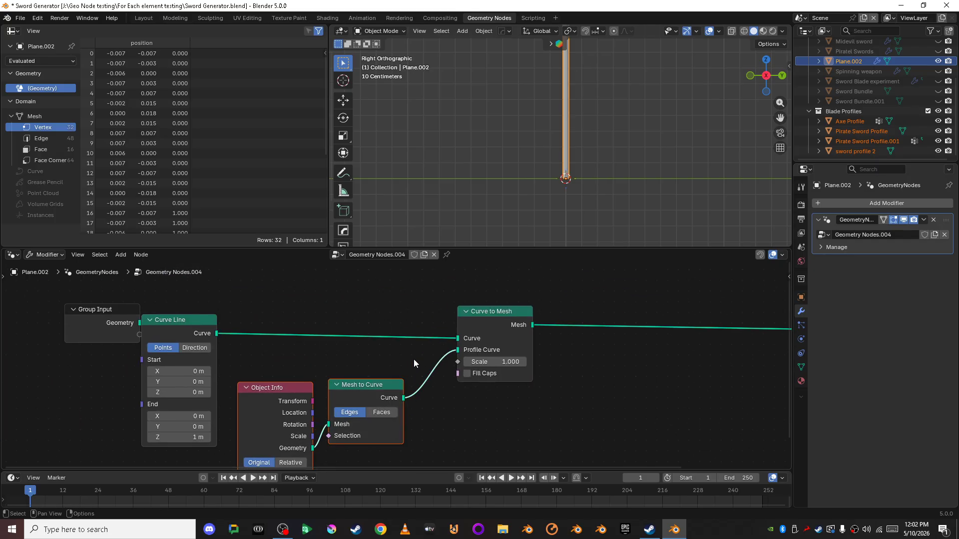
{"action": "left_click_drag", "start_coordinate": [334, 308], "coordinate": [551, 435], "text": "shift"}
{"action": "left_click_drag", "start_coordinate": [502, 316], "coordinate": [787, 323]}
{"action": "left_click", "coordinate": [651, 311]}
Reposition the Object Info and Mesh to Curve nodes to leave more space between them
{"action": "scroll", "coordinate": [640, 312], "scroll_direction": "down", "scroll_amount": 4}
{"action": "middle_click_drag", "start_coordinate": [674, 459], "coordinate": [580, 417]}
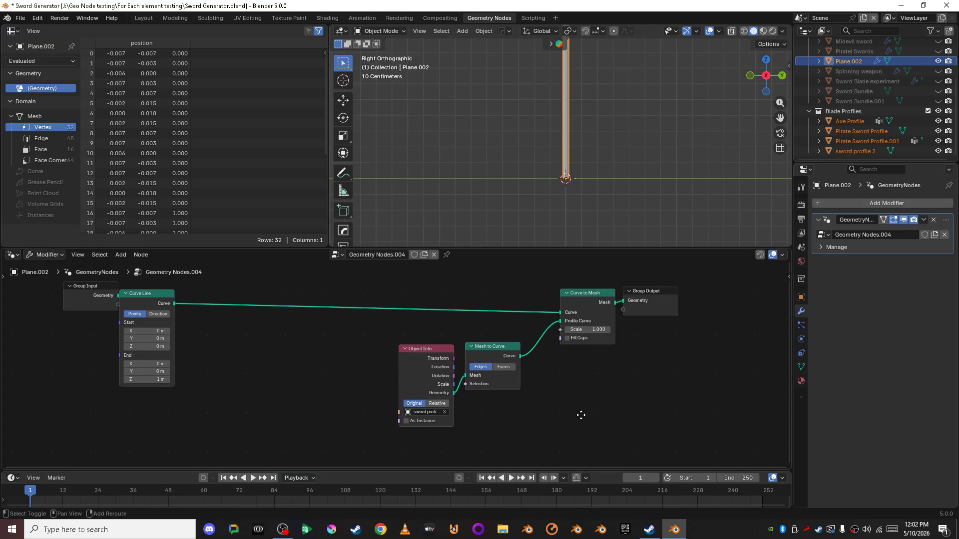
{"action": "left_click_drag", "start_coordinate": [403, 348], "coordinate": [383, 332]}
{"action": "left_click_drag", "start_coordinate": [480, 344], "coordinate": [476, 332]}
{"action": "left_click", "coordinate": [550, 368]}
Add a Float Curve node connected to the Scale input of Curve to Mesh and place it below the profile nodes
{"action": "scroll", "coordinate": [550, 369], "scroll_direction": "down", "scroll_amount": 3}
{"action": "middle_click_drag", "start_coordinate": [555, 387], "coordinate": [457, 356]}
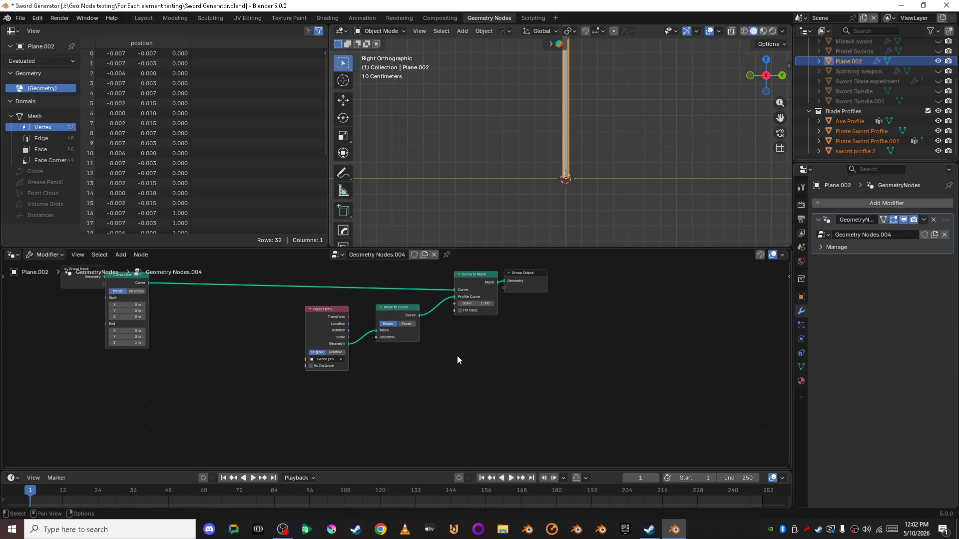
{"action": "scroll", "coordinate": [456, 356], "scroll_direction": "up", "scroll_amount": 3}
{"action": "left_click_drag", "start_coordinate": [469, 288], "coordinate": [435, 379]}
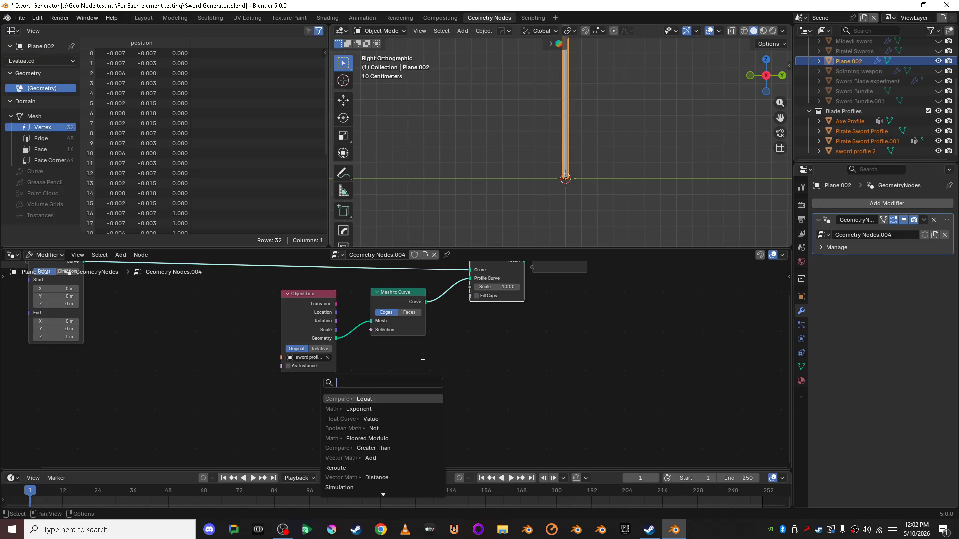
{"action": "type", "text": "float"}
{"action": "key", "text": "Return"}
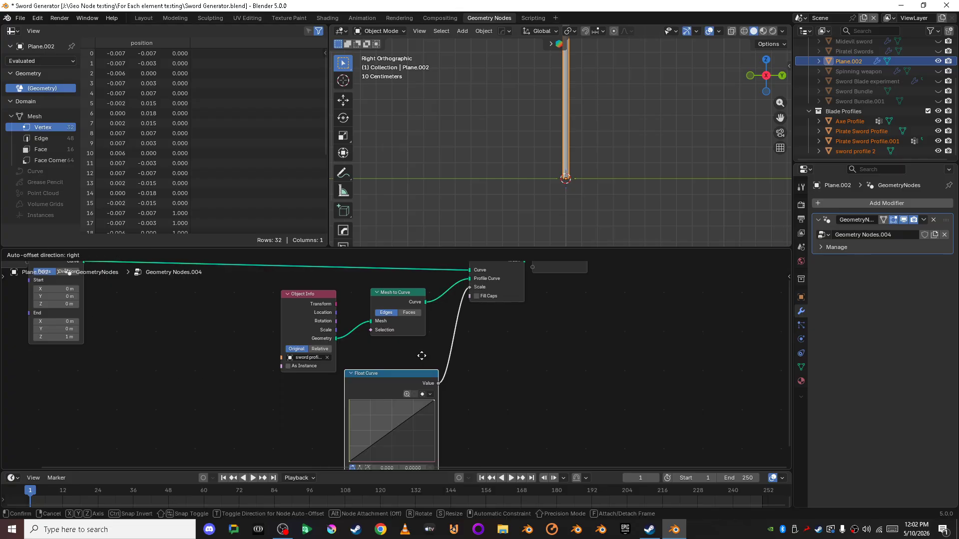
{"action": "left_click", "coordinate": [422, 356]}
{"action": "scroll", "coordinate": [422, 356], "scroll_direction": "down", "scroll_amount": 1}
{"action": "middle_click_drag", "start_coordinate": [421, 356], "coordinate": [445, 304]}
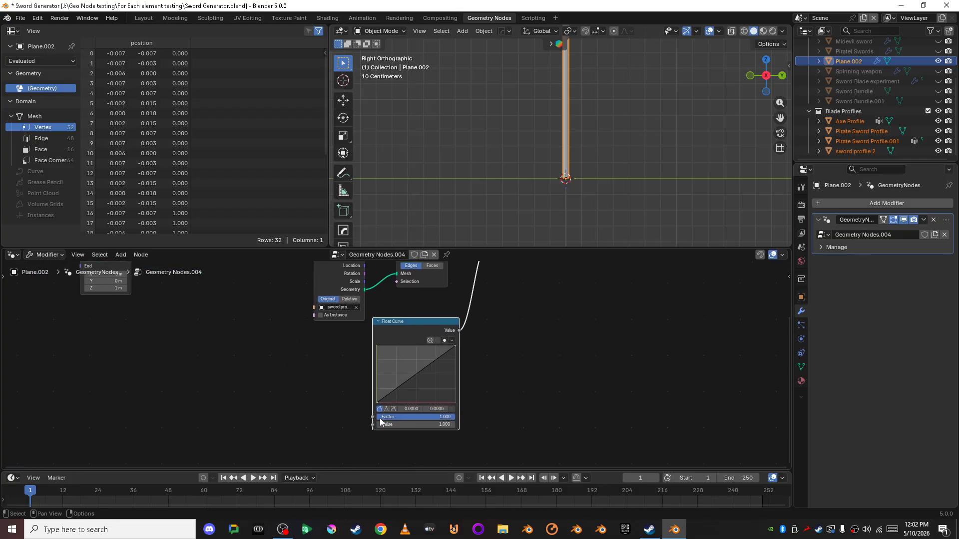
Add a Spline Parameter node with its Factor output connected to the Value input of the Float Curve node
{"action": "left_click_drag", "start_coordinate": [373, 425], "coordinate": [297, 410]}
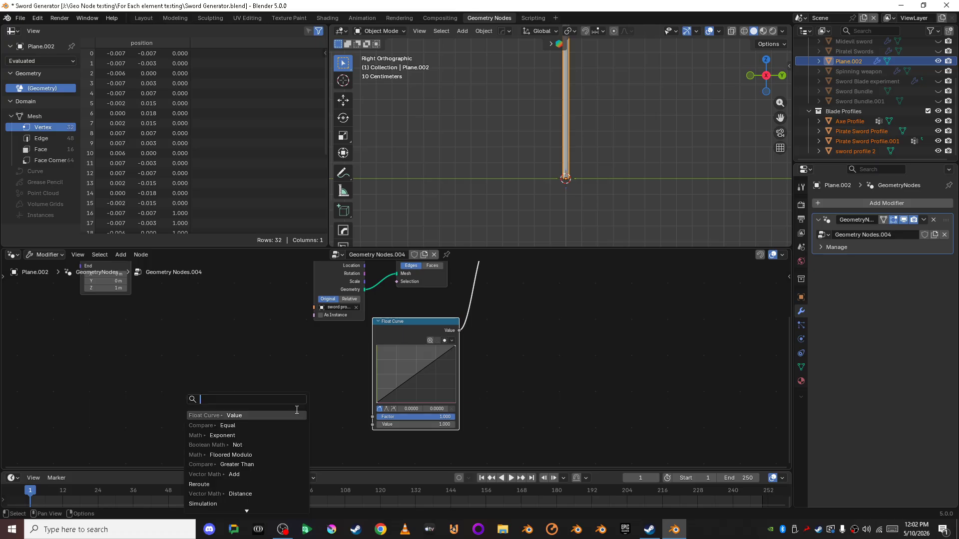
{"action": "type", "text": "spr"}
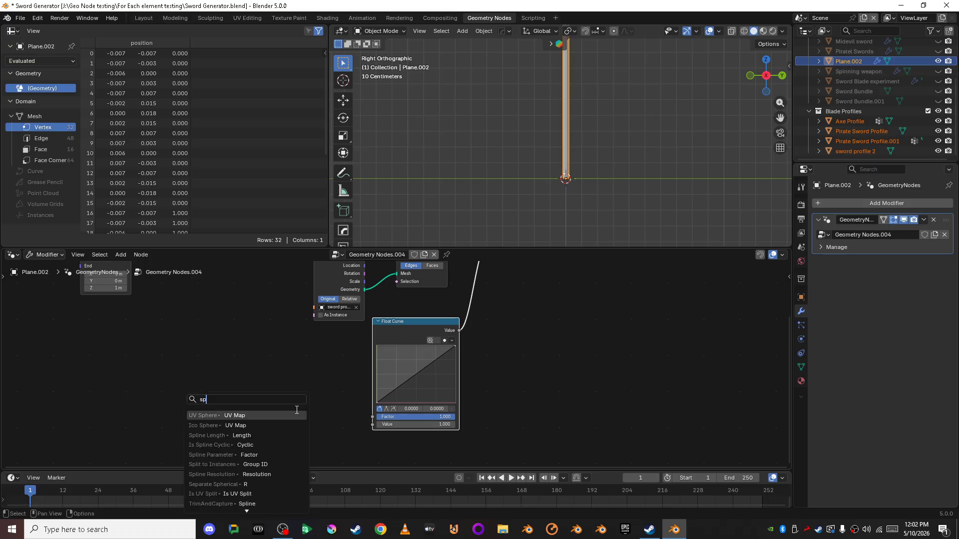
{"action": "key", "text": "BackSpace"}
{"action": "key", "text": "BackSpace"}
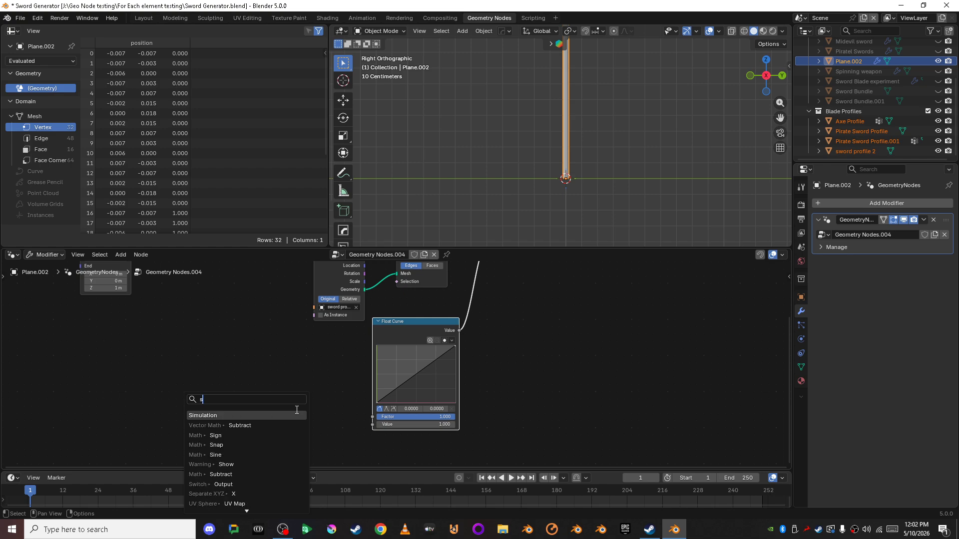
{"action": "type", "text": "pline p"}
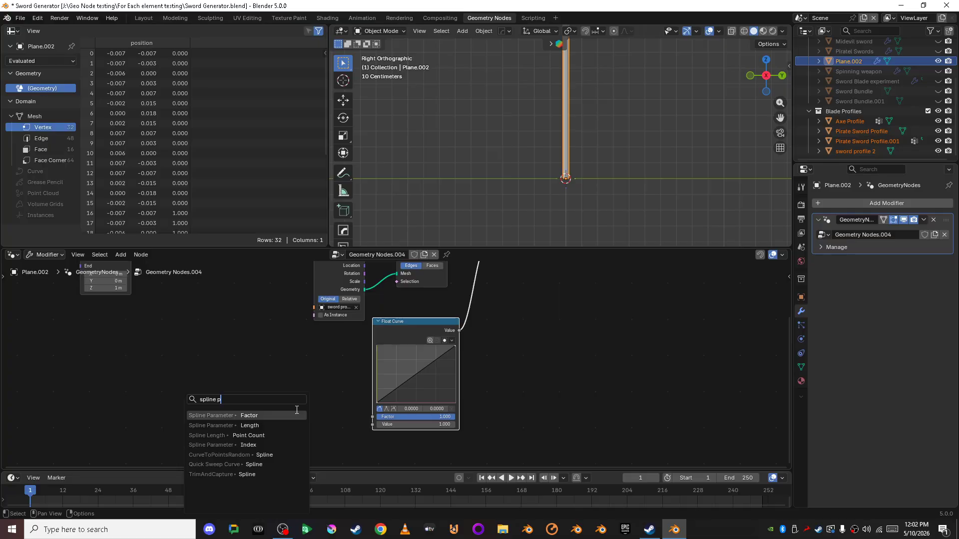
{"action": "left_click", "coordinate": [297, 410]}
{"action": "left_click", "coordinate": [315, 417]}
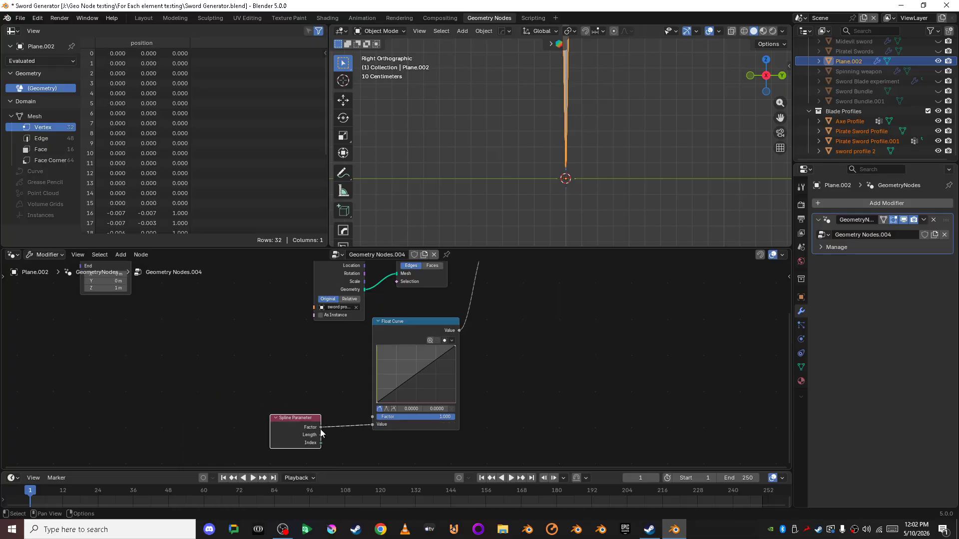
Shape the Float Curve into an arch starting at about 0.59, with a middle point near 0.51, 0.73 and the end at about 0.35
{"action": "scroll", "coordinate": [541, 394], "scroll_direction": "up", "scroll_amount": 1}
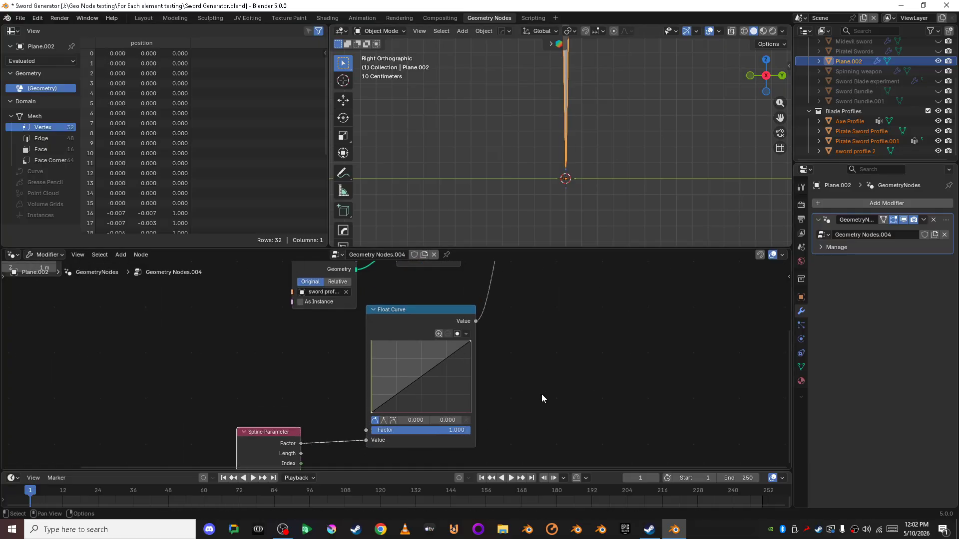
{"action": "left_click_drag", "start_coordinate": [379, 409], "coordinate": [471, 388]}
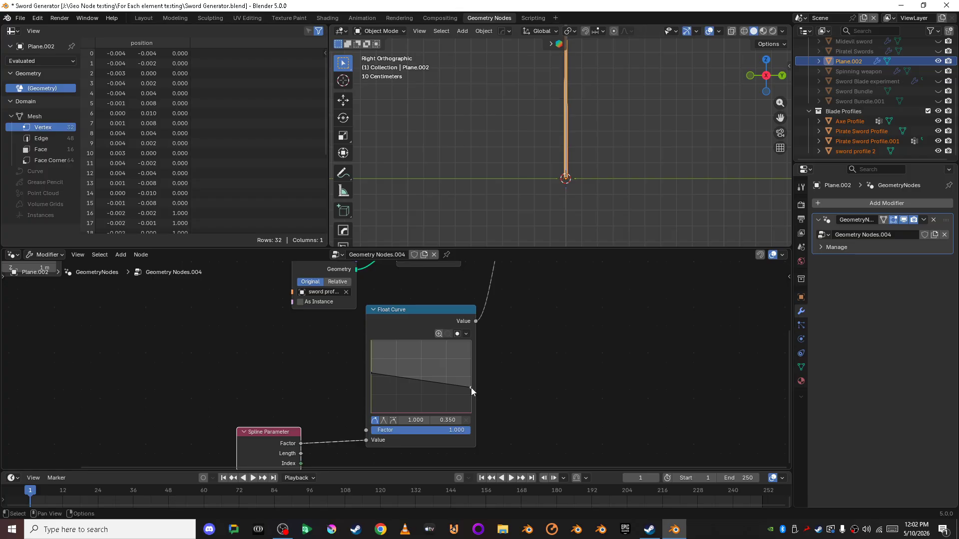
{"action": "left_click_drag", "start_coordinate": [377, 374], "coordinate": [423, 360]}
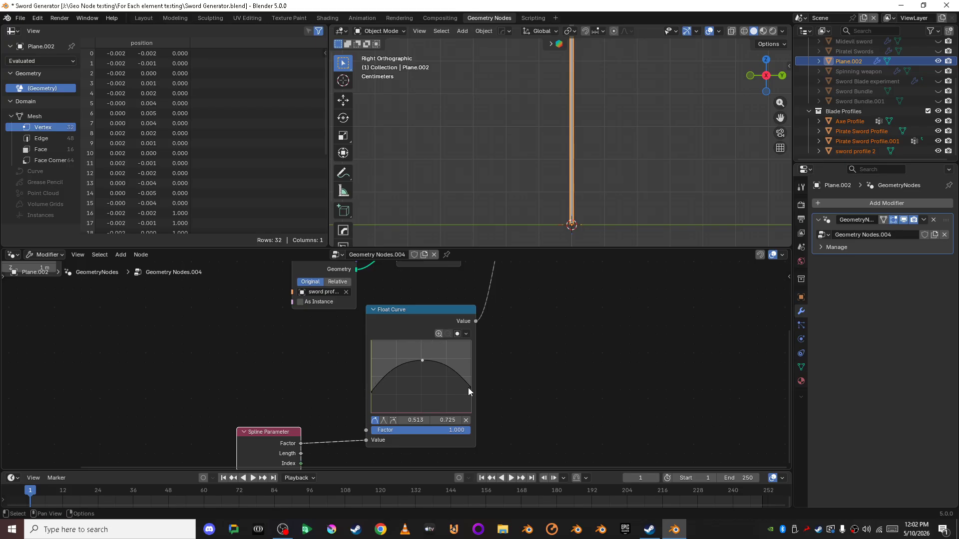
{"action": "mouse_move", "coordinate": [469, 388]}
{"action": "left_mouse_down"}
{"action": "mouse_move", "coordinate": [471, 361]}
{"action": "mouse_move", "coordinate": [471, 387]}
{"action": "left_mouse_up"}
{"action": "left_click_drag", "start_coordinate": [368, 389], "coordinate": [379, 361]}
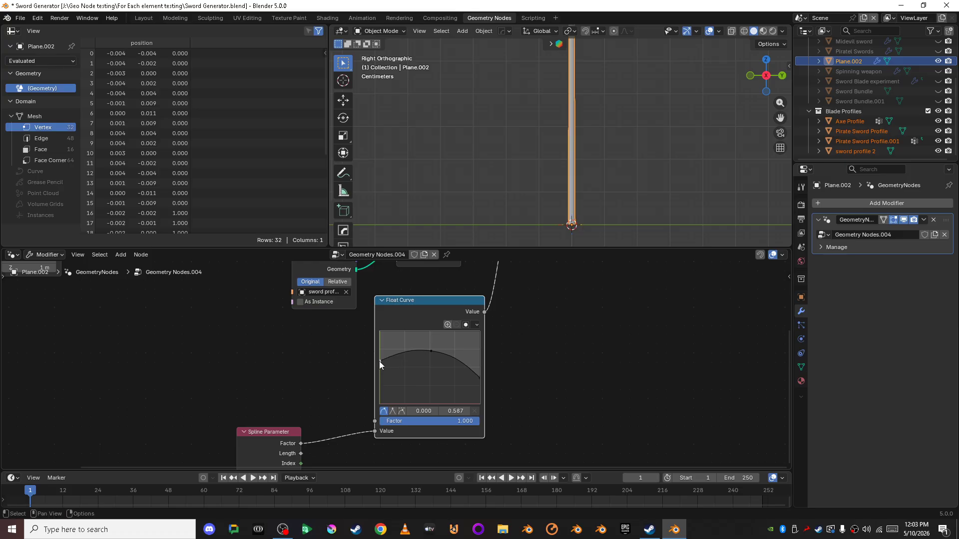
Set the Curve Line's End Z to 0.33 m and enlarge the 3D viewport's height
{"action": "scroll", "coordinate": [572, 216], "scroll_direction": "up", "scroll_amount": 3}
{"action": "left_click_drag", "start_coordinate": [599, 248], "coordinate": [564, 240]}
{"action": "scroll", "coordinate": [609, 260], "scroll_direction": "down", "scroll_amount": 7}
{"action": "scroll", "coordinate": [604, 260], "scroll_direction": "up", "scroll_amount": 3}
{"action": "scroll", "coordinate": [382, 311], "scroll_direction": "down", "scroll_amount": 2}
{"action": "middle_click_drag", "start_coordinate": [279, 342], "coordinate": [481, 482]}
{"action": "scroll", "coordinate": [412, 444], "scroll_direction": "up", "scroll_amount": 2}
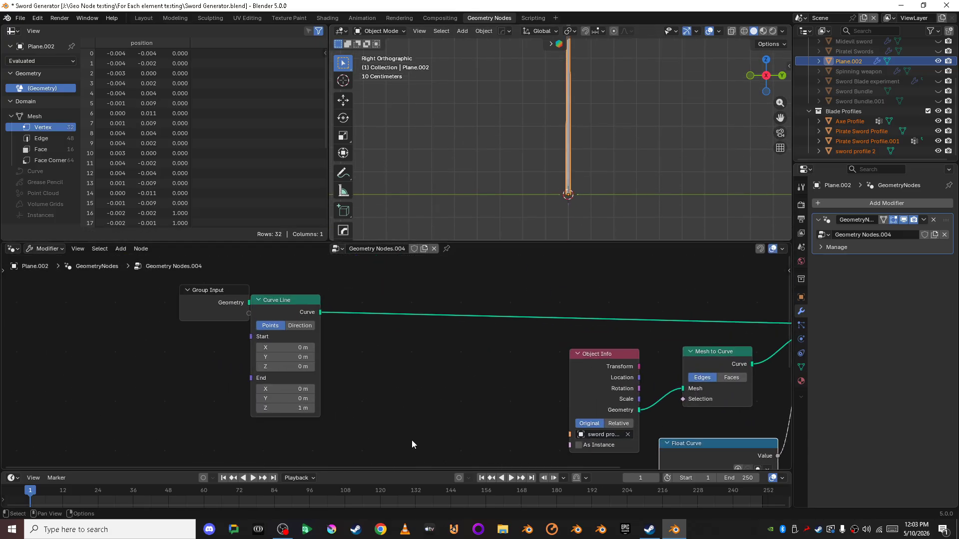
{"action": "scroll", "coordinate": [411, 444], "scroll_direction": "up", "scroll_amount": 2}
{"action": "left_click_drag", "start_coordinate": [250, 431], "coordinate": [230, 430]}
{"action": "scroll", "coordinate": [600, 226], "scroll_direction": "up", "scroll_amount": 3}
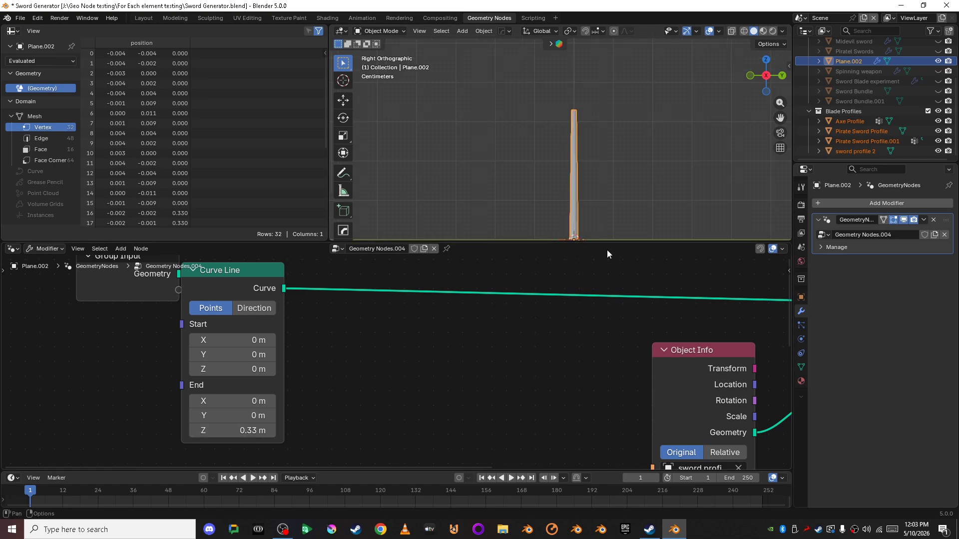
{"action": "left_click_drag", "start_coordinate": [607, 244], "coordinate": [619, 280]}
{"action": "scroll", "coordinate": [613, 224], "scroll_direction": "up", "scroll_amount": 2}
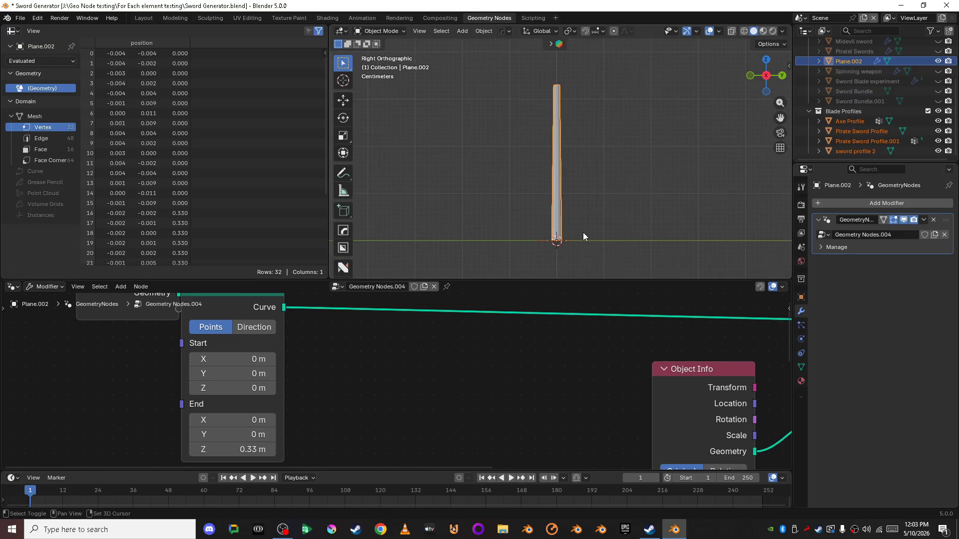
Raise the Float Curve's middle point, add a point at about 0.87, 0.68, and lower the end point to about 0.01
{"action": "scroll", "coordinate": [569, 400], "scroll_direction": "down", "scroll_amount": 6}
{"action": "middle_click_drag", "start_coordinate": [568, 418], "coordinate": [338, 294]}
{"action": "scroll", "coordinate": [614, 335], "scroll_direction": "up", "scroll_amount": 4}
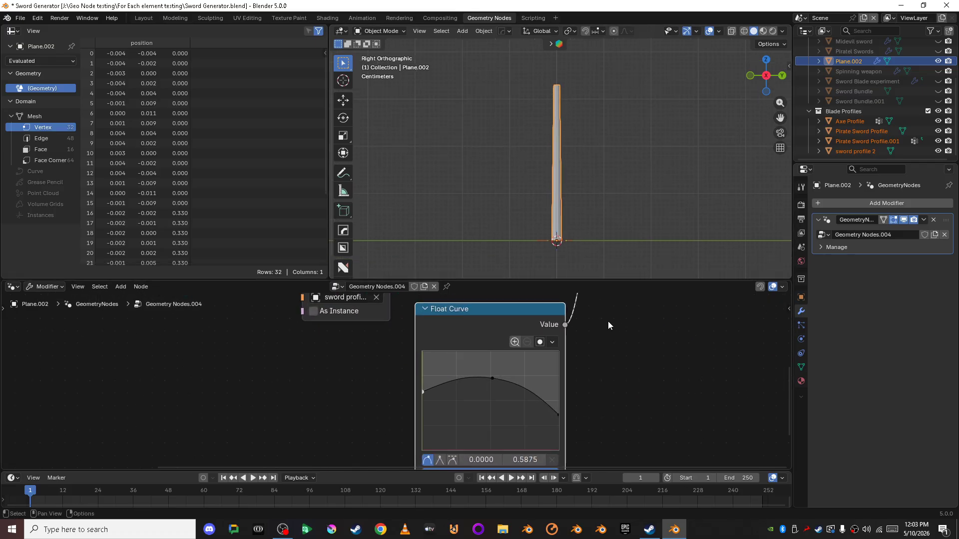
{"action": "scroll", "coordinate": [622, 155], "scroll_direction": "up", "scroll_amount": 4}
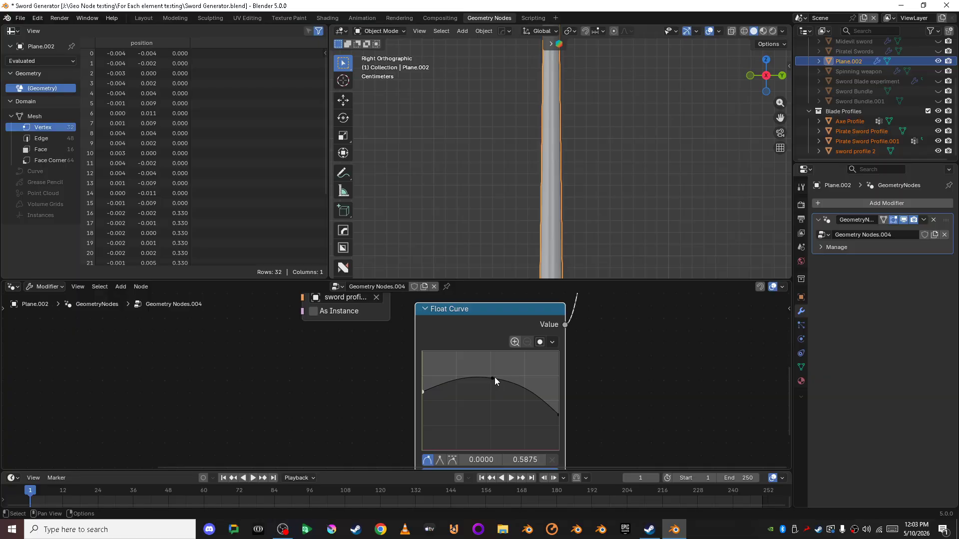
{"action": "left_click_drag", "start_coordinate": [493, 378], "coordinate": [537, 370]}
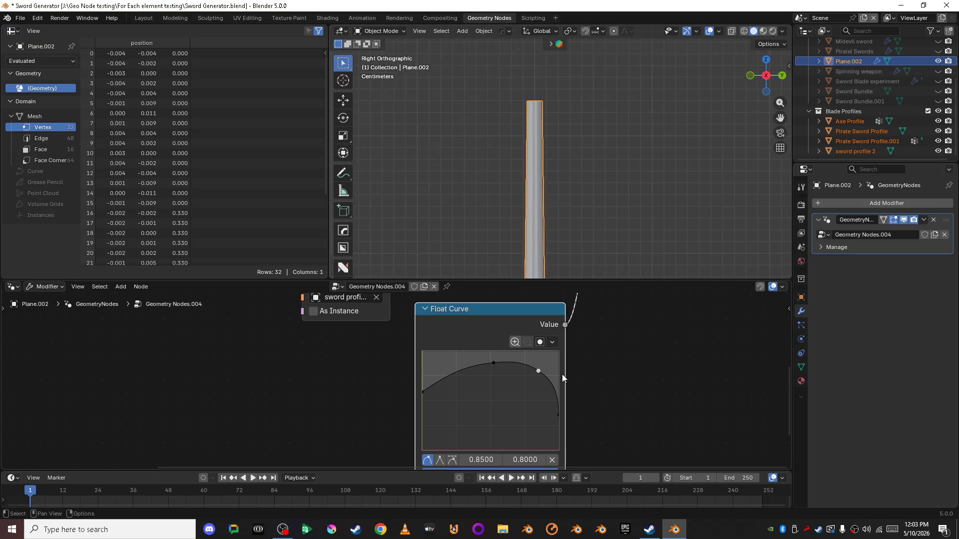
{"action": "left_click_drag", "start_coordinate": [538, 371], "coordinate": [558, 450]}
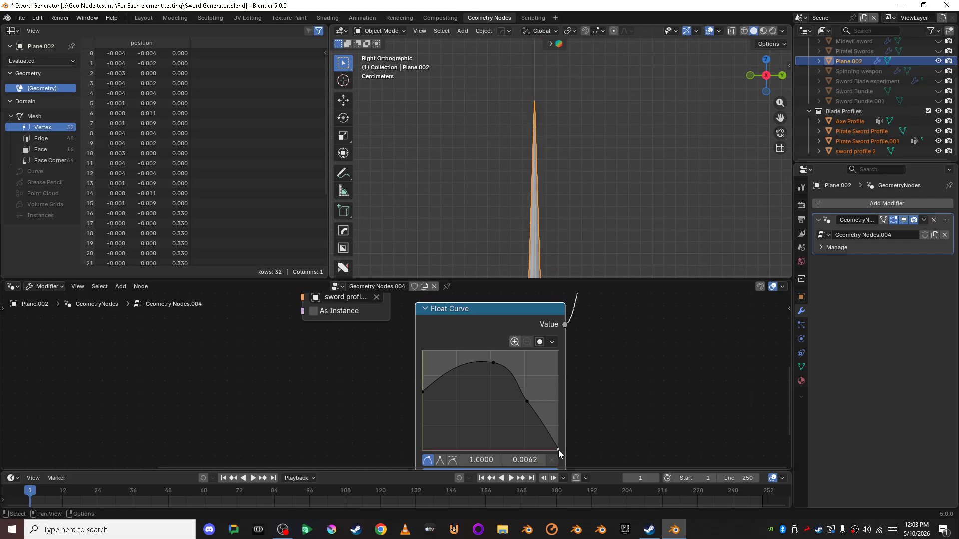
{"action": "left_click_drag", "start_coordinate": [527, 401], "coordinate": [541, 384]}
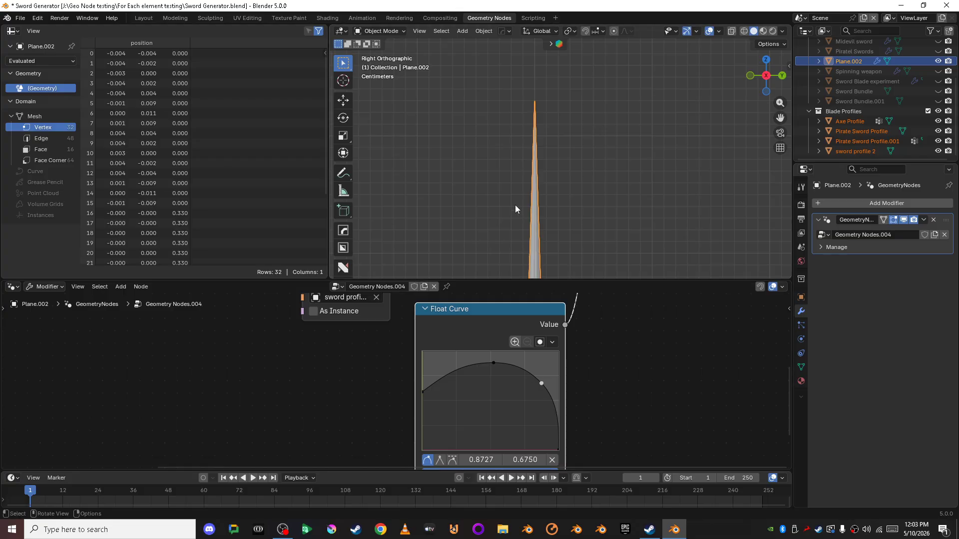
Insert a Resample Curve node on the link between Curve Line and Curve to Mesh
{"action": "scroll", "coordinate": [609, 336], "scroll_direction": "down", "scroll_amount": 2}
{"action": "scroll", "coordinate": [609, 336], "scroll_direction": "down", "scroll_amount": 1}
{"action": "middle_click_drag", "start_coordinate": [482, 314], "coordinate": [564, 414]}
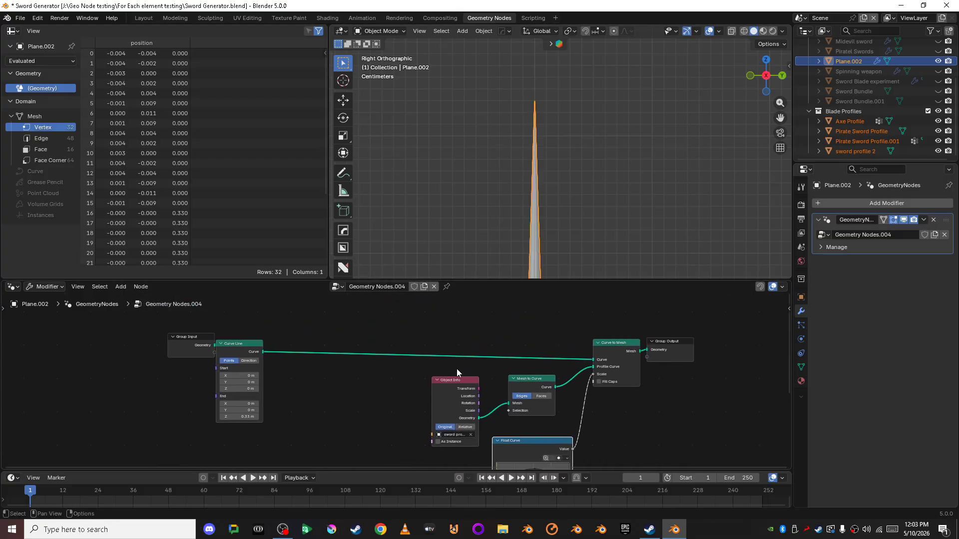
{"action": "key", "text": "shift+a"}
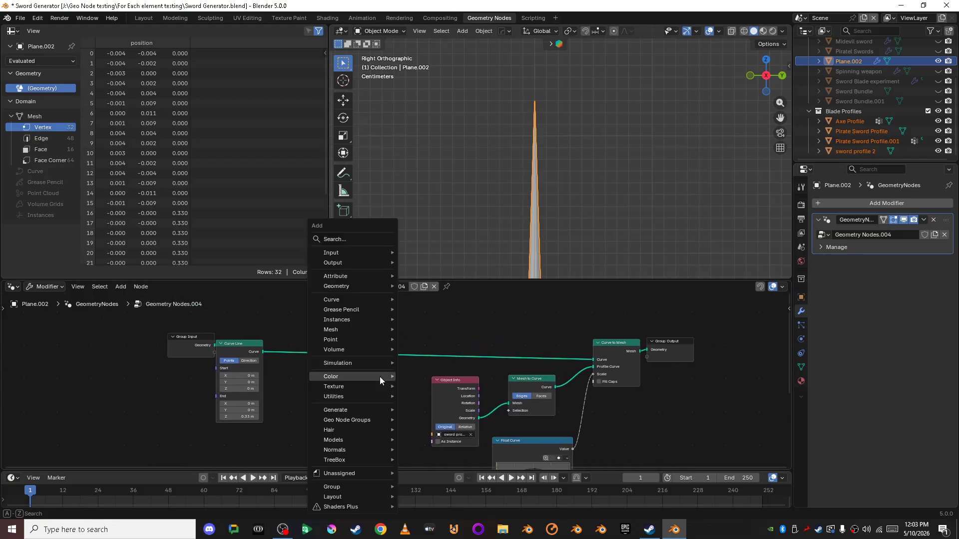
{"action": "left_click", "coordinate": [336, 234]}
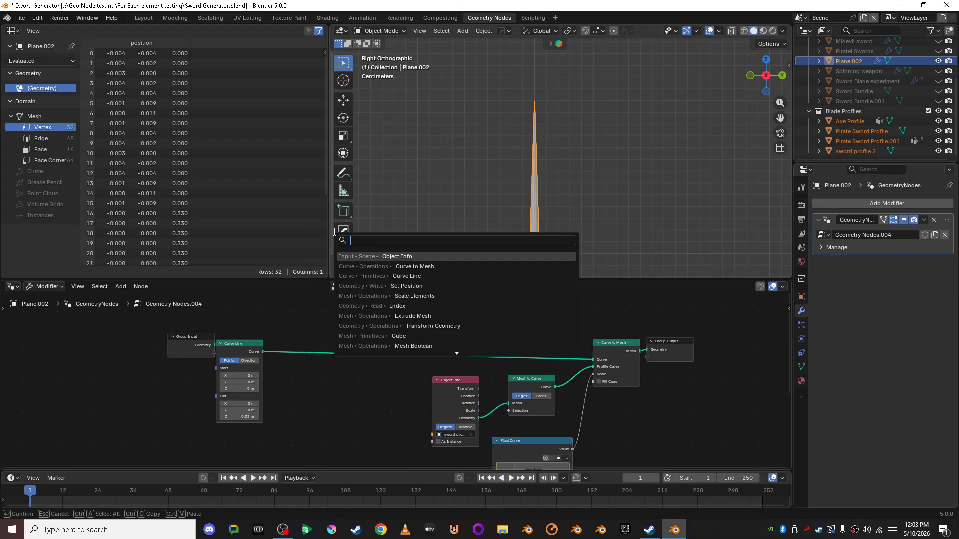
{"action": "type", "text": "resa"}
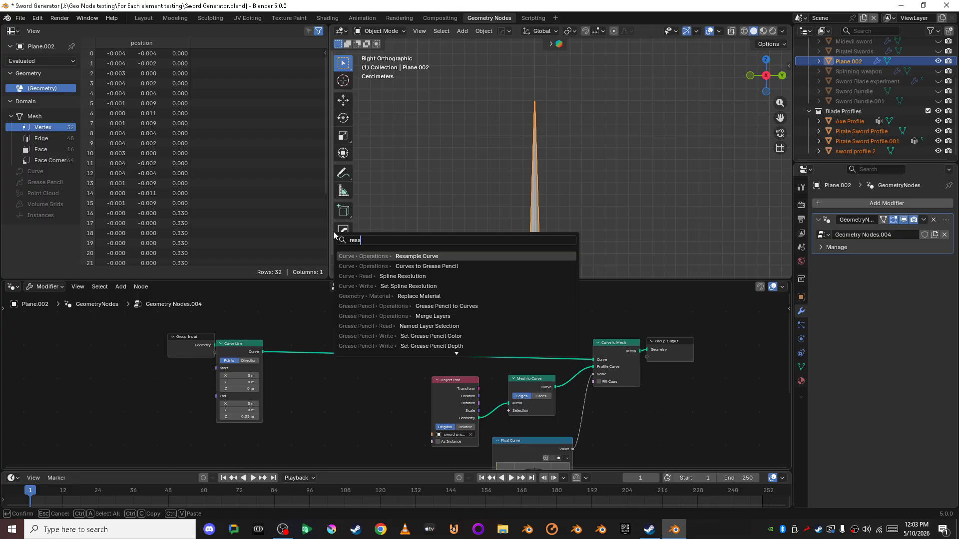
{"action": "key", "text": "Return"}
{"action": "left_click", "coordinate": [332, 270]}
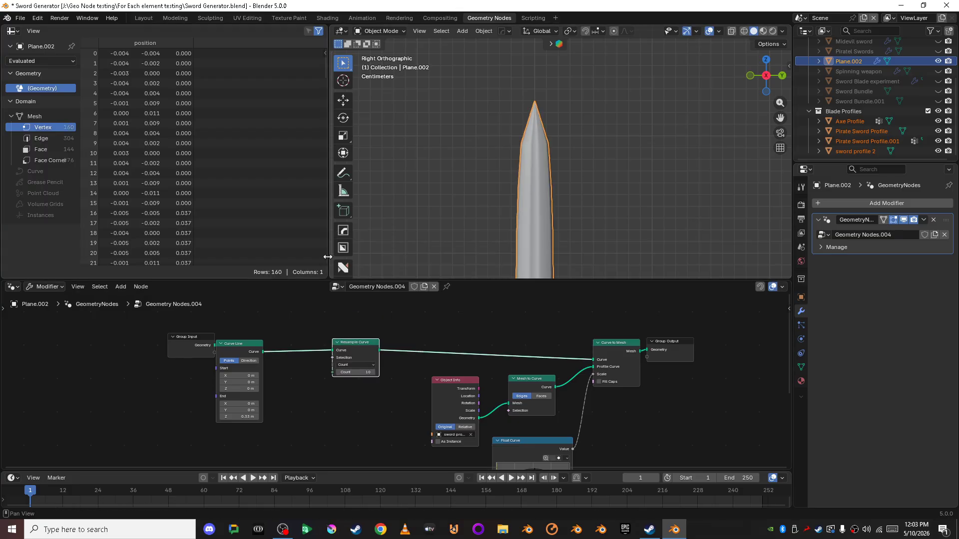
{"action": "scroll", "coordinate": [554, 103], "scroll_direction": "down", "scroll_amount": 3}
{"action": "scroll", "coordinate": [553, 163], "scroll_direction": "up", "scroll_amount": 2}
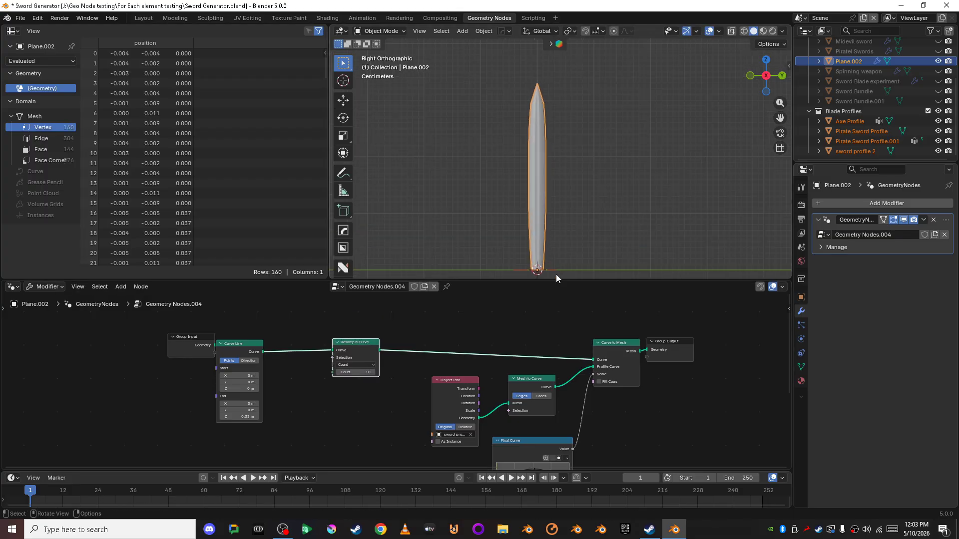
Lower the Float Curve's start to 0.40 and move its two inner points to about 0.31, 0.69 and 0.71, 0.53
{"action": "scroll", "coordinate": [556, 213], "scroll_direction": "up", "scroll_amount": 5}
{"action": "middle_click_drag", "start_coordinate": [632, 412], "coordinate": [561, 323]}
{"action": "scroll", "coordinate": [498, 367], "scroll_direction": "up", "scroll_amount": 3}
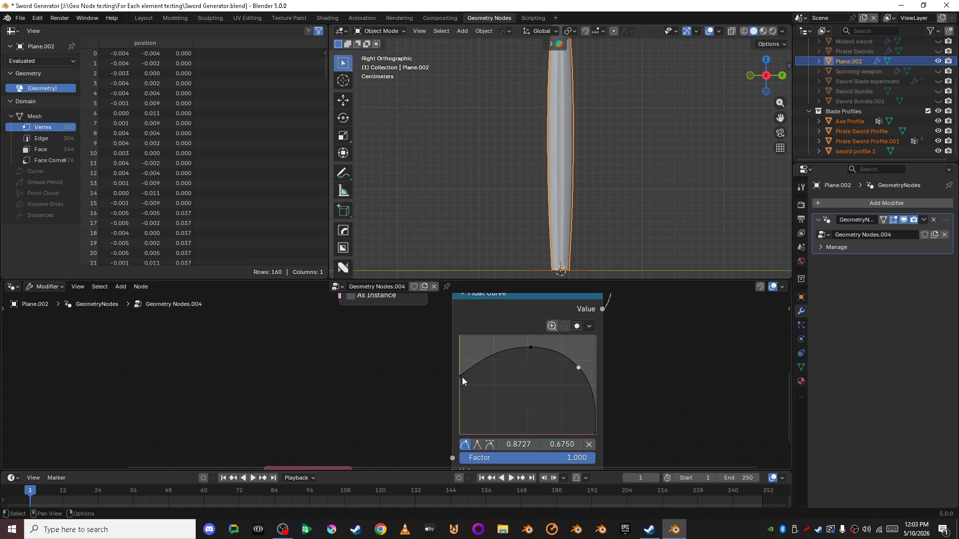
{"action": "left_click_drag", "start_coordinate": [460, 376], "coordinate": [493, 382]}
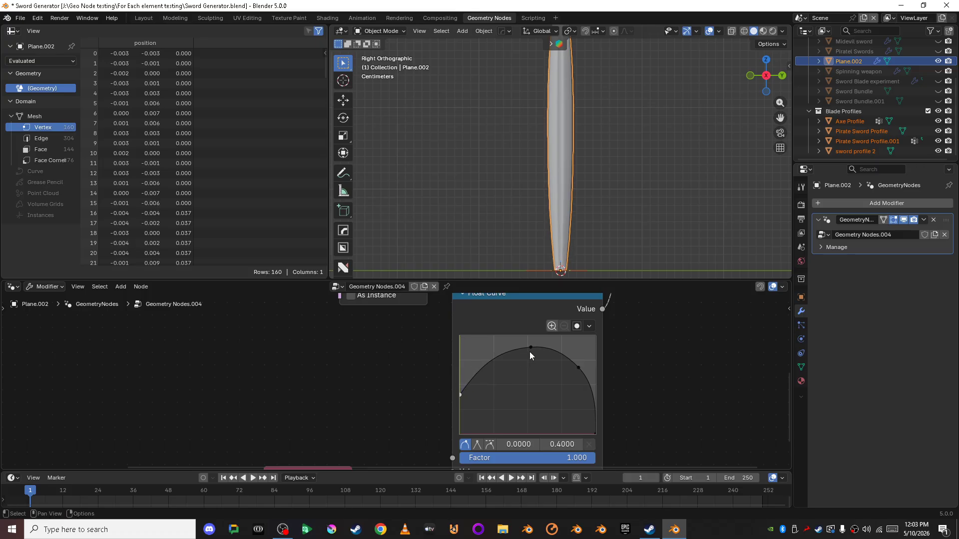
{"action": "left_click_drag", "start_coordinate": [530, 355], "coordinate": [501, 366]}
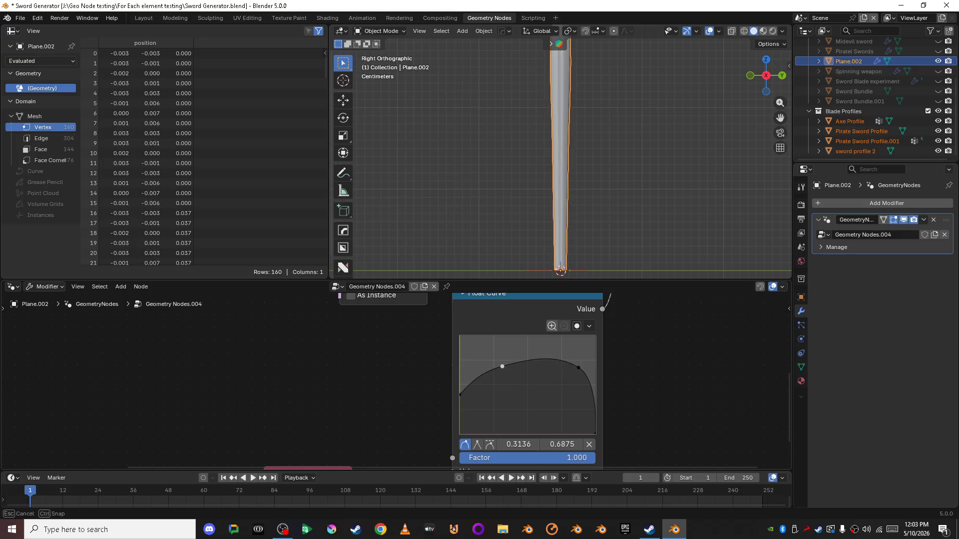
{"action": "left_click_drag", "start_coordinate": [578, 368], "coordinate": [556, 382]}
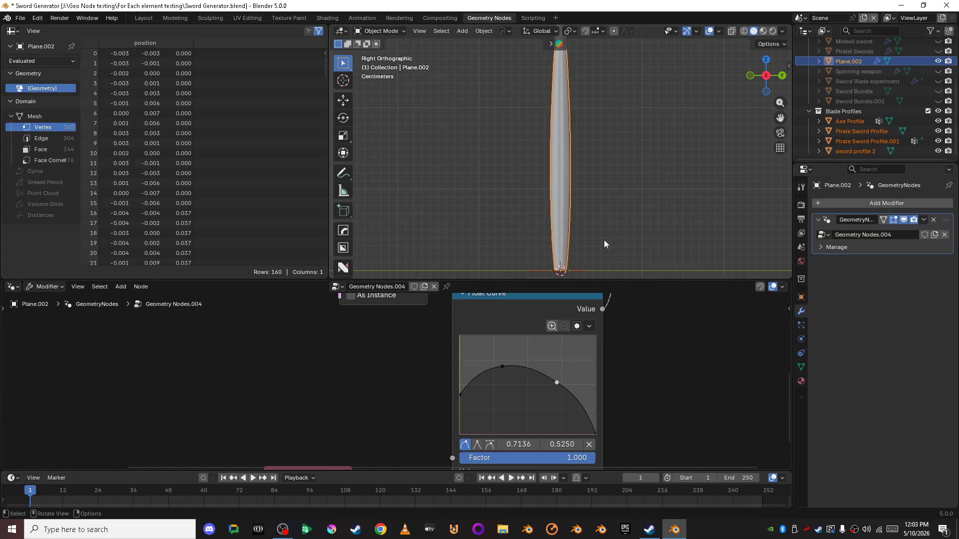
Round the blade tip by adding a Float Curve point at about 0.87, 0.46 and moving its neighbour to 0.75, 0.63
{"action": "middle_click_drag", "start_coordinate": [615, 94], "coordinate": [594, 131], "text": "shift"}
{"action": "middle_click_drag", "start_coordinate": [483, 397], "coordinate": [499, 337], "text": "shift"}
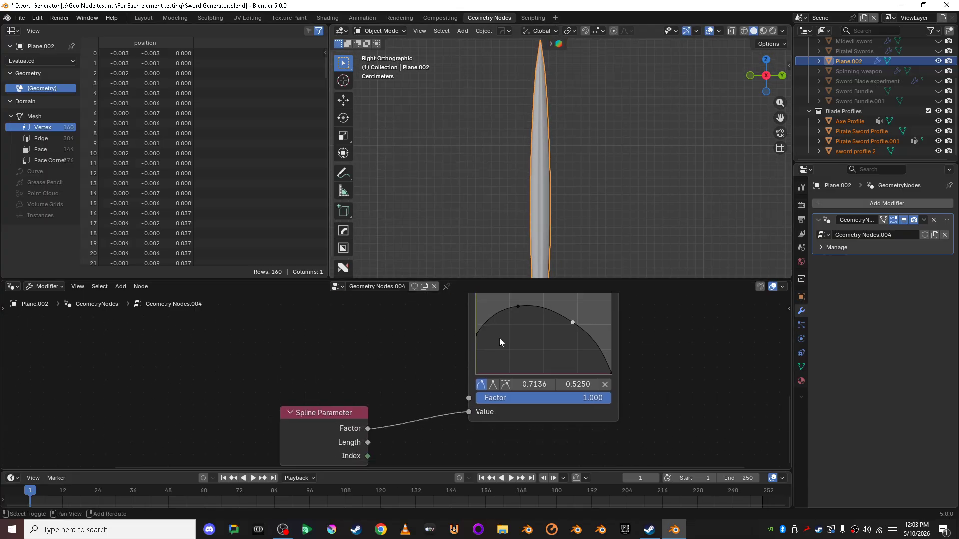
{"action": "left_click", "coordinate": [594, 328]}
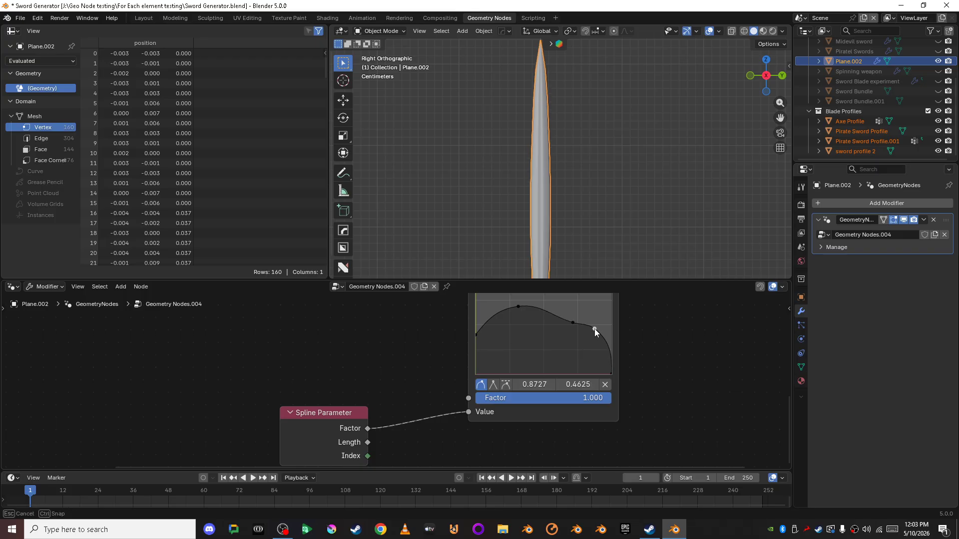
{"action": "left_click_drag", "start_coordinate": [573, 323], "coordinate": [577, 313]}
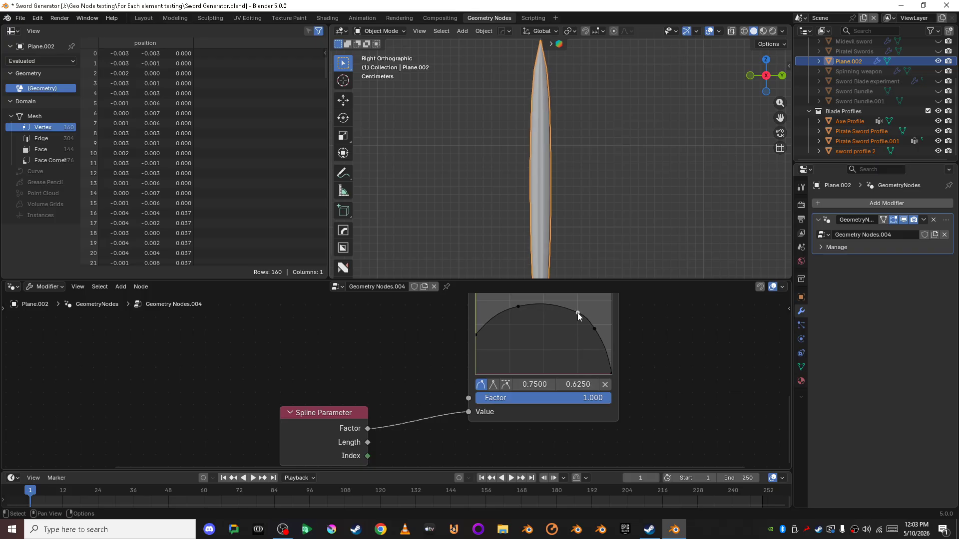
{"action": "middle_click_drag", "start_coordinate": [588, 141], "coordinate": [581, 125], "text": "shift"}
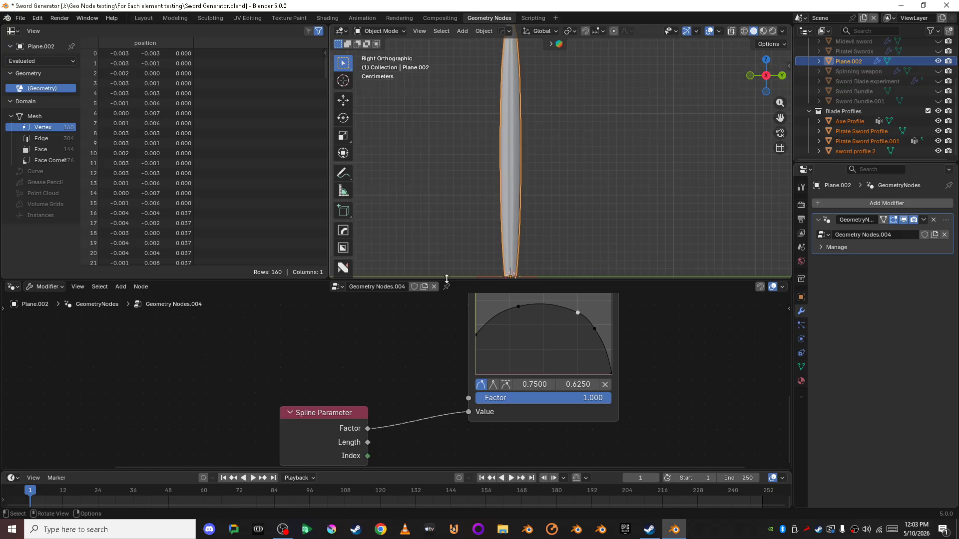
Flare the blade's base by raising the Float Curve's start point and moving the first inner point to about 0.26, 0.64
{"action": "left_click_drag", "start_coordinate": [475, 333], "coordinate": [510, 318]}
{"action": "scroll", "coordinate": [553, 222], "scroll_direction": "down", "scroll_amount": 3}
{"action": "middle_click_drag", "start_coordinate": [554, 222], "coordinate": [550, 189], "text": "shift"}
{"action": "scroll", "coordinate": [549, 192], "scroll_direction": "up", "scroll_amount": 4}
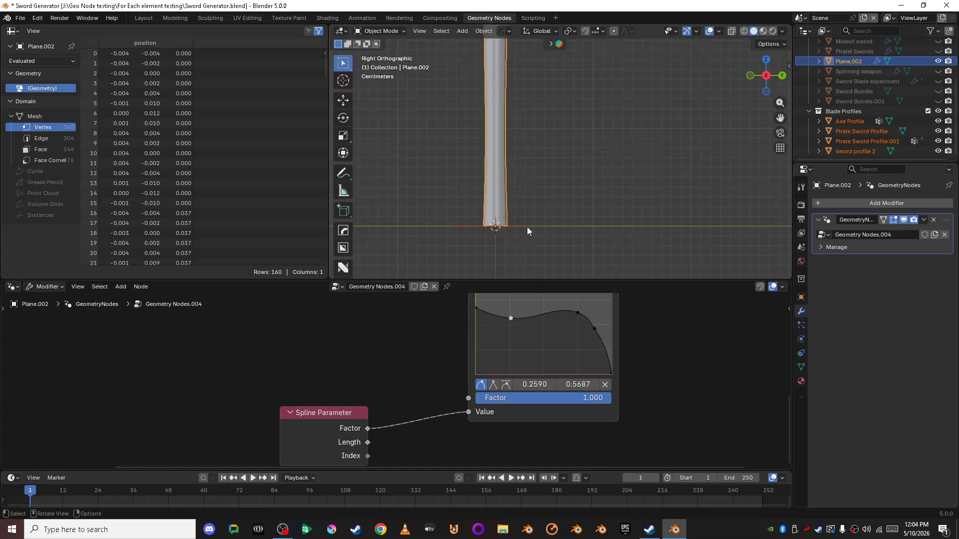
{"action": "left_click_drag", "start_coordinate": [477, 310], "coordinate": [475, 286]}
{"action": "left_click_drag", "start_coordinate": [508, 316], "coordinate": [510, 312]}
{"action": "scroll", "coordinate": [556, 255], "scroll_direction": "down", "scroll_amount": 4}
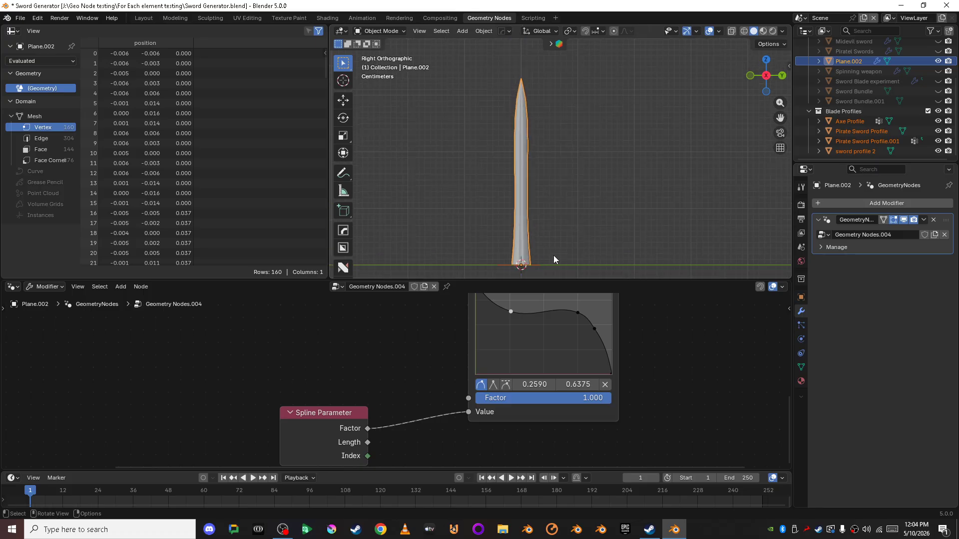
Increase the Resample Curve node's count to give the blade more segments along its length
{"action": "left_click", "coordinate": [559, 245]}
{"action": "scroll", "coordinate": [559, 246], "scroll_direction": "up", "scroll_amount": 3}
{"action": "middle_click_drag", "start_coordinate": [560, 249], "coordinate": [542, 201], "text": "shift"}
{"action": "scroll", "coordinate": [557, 314], "scroll_direction": "up", "scroll_amount": 1}
{"action": "scroll", "coordinate": [423, 300], "scroll_direction": "down", "scroll_amount": 5}
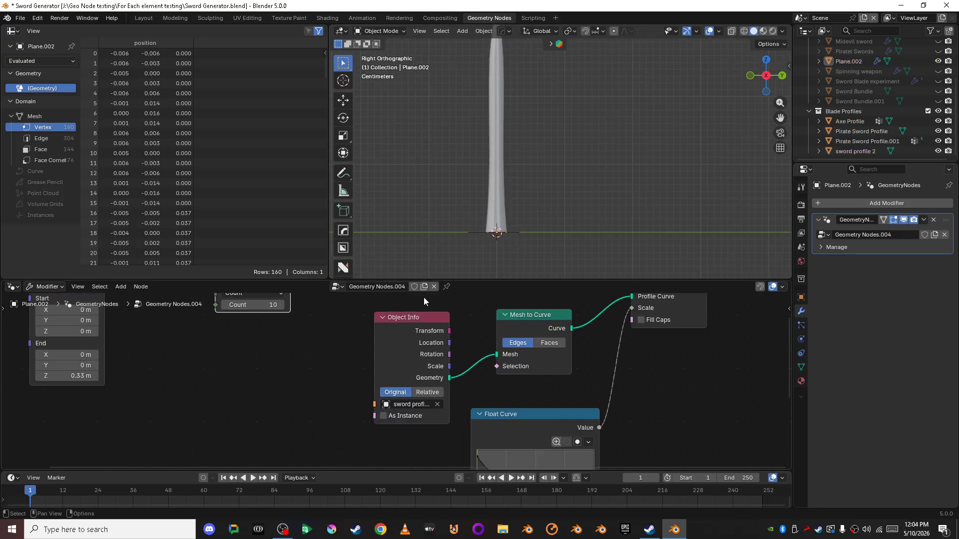
{"action": "scroll", "coordinate": [420, 390], "scroll_direction": "up", "scroll_amount": 8}
{"action": "scroll", "coordinate": [421, 417], "scroll_direction": "up", "scroll_amount": 1}
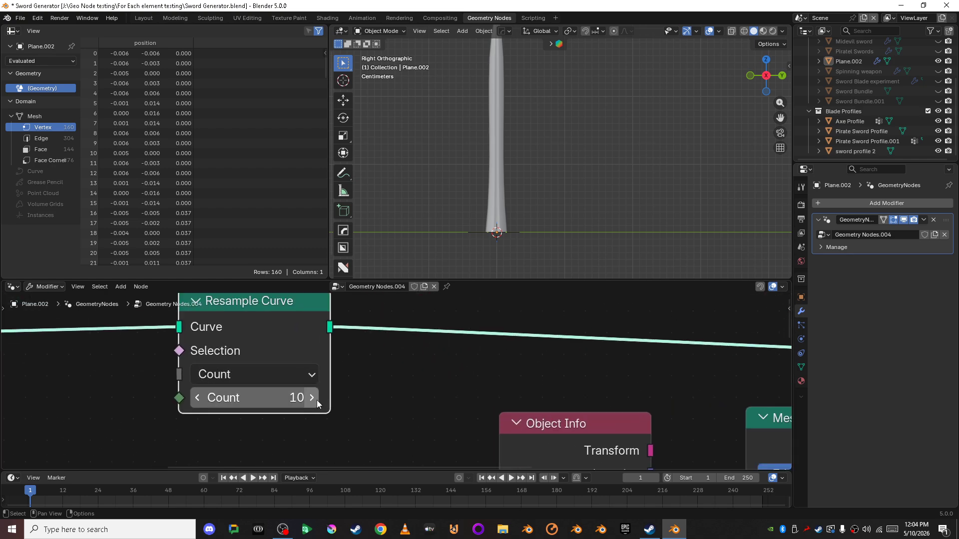
{"action": "left_click", "coordinate": [314, 398]}
{"action": "left_click", "coordinate": [314, 399]}
{"action": "left_click", "coordinate": [313, 398]}
Raise the Float Curve's start point to the top of the graph and move the first inner point to about 0.14, 0.71
{"action": "scroll", "coordinate": [374, 400], "scroll_direction": "down", "scroll_amount": 5}
{"action": "scroll", "coordinate": [389, 439], "scroll_direction": "up", "scroll_amount": 6}
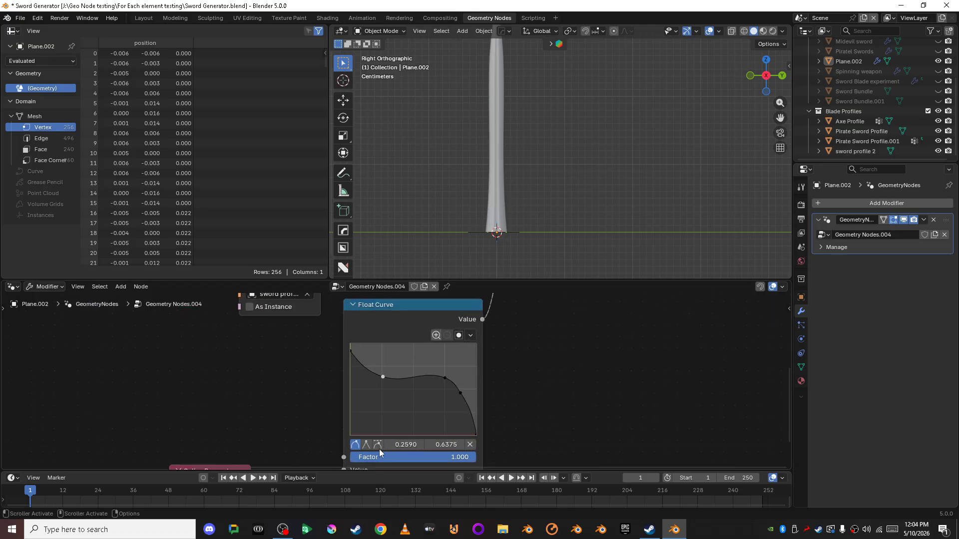
{"action": "scroll", "coordinate": [400, 424], "scroll_direction": "up", "scroll_amount": 2}
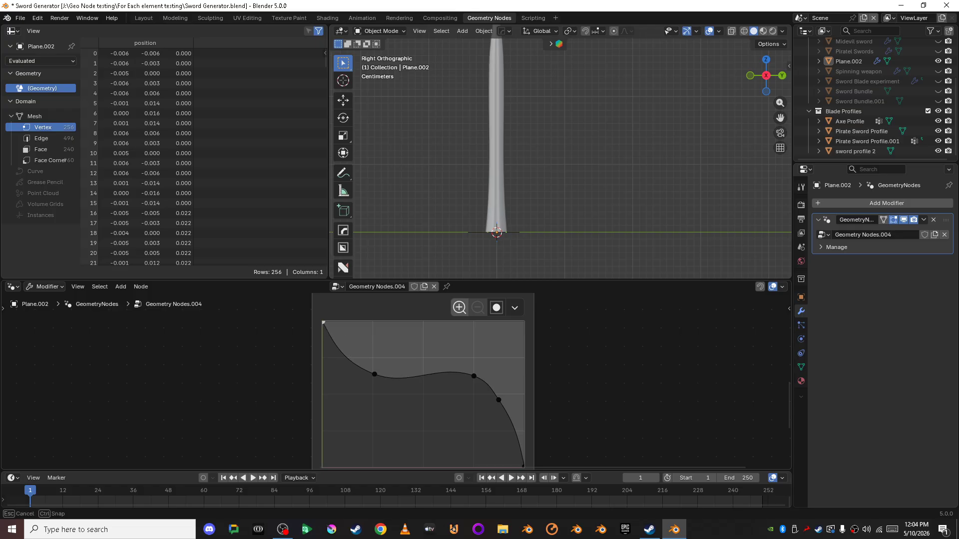
{"action": "left_click_drag", "start_coordinate": [375, 374], "coordinate": [349, 364]}
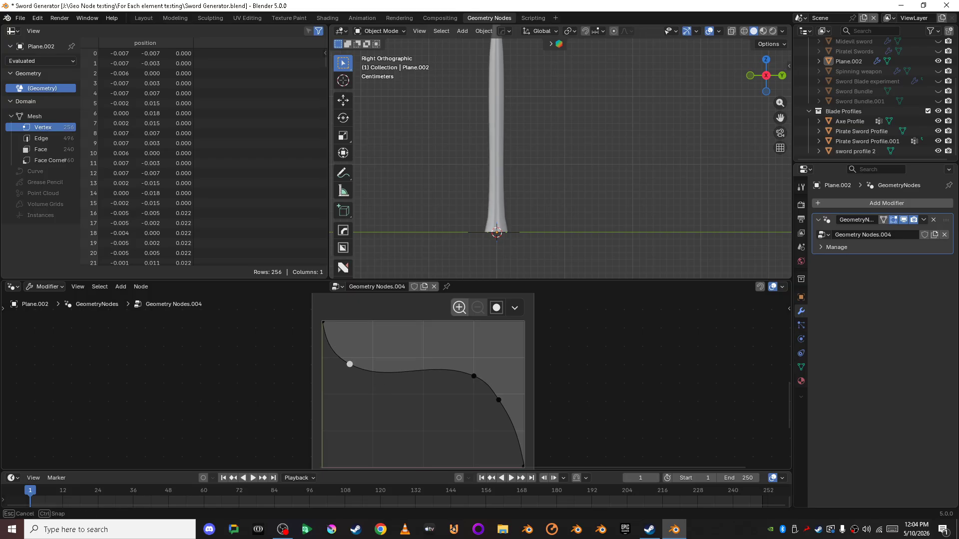
{"action": "scroll", "coordinate": [577, 202], "scroll_direction": "up", "scroll_amount": 2}
{"action": "middle_click_drag", "start_coordinate": [575, 218], "coordinate": [590, 101], "text": "shift"}
{"action": "scroll", "coordinate": [603, 357], "scroll_direction": "down", "scroll_amount": 4}
{"action": "scroll", "coordinate": [519, 130], "scroll_direction": "down", "scroll_amount": 3}
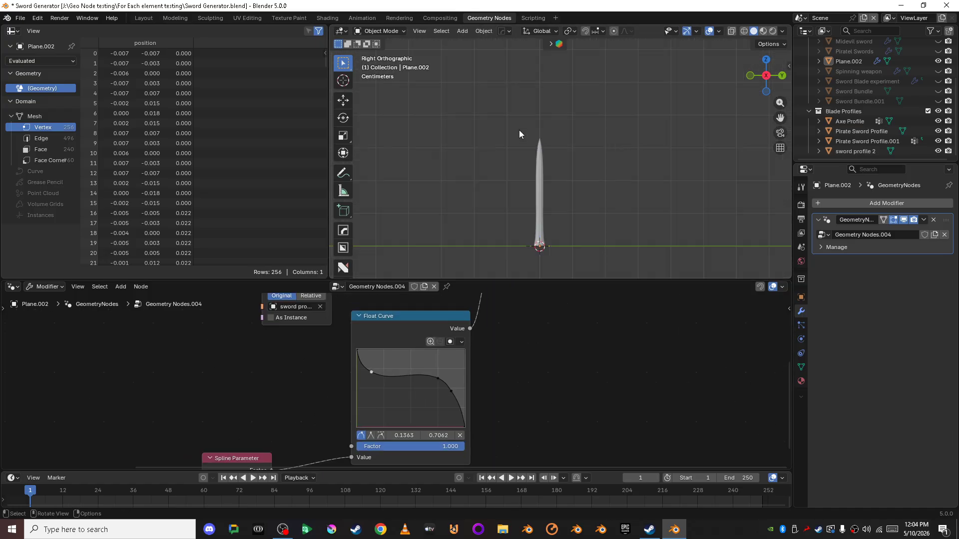
Taper the blade toward its tip by moving the Float Curve's last two inner points to about 0.71, 0.55 and 0.85, 0.44
{"action": "scroll", "coordinate": [529, 158], "scroll_direction": "up", "scroll_amount": 3}
{"action": "scroll", "coordinate": [547, 355], "scroll_direction": "up", "scroll_amount": 2}
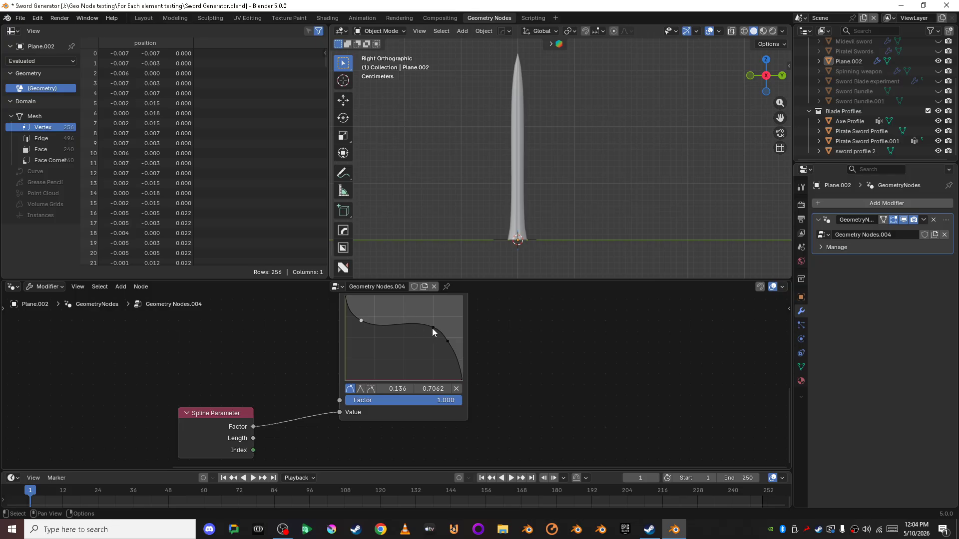
{"action": "left_click_drag", "start_coordinate": [432, 328], "coordinate": [441, 340]}
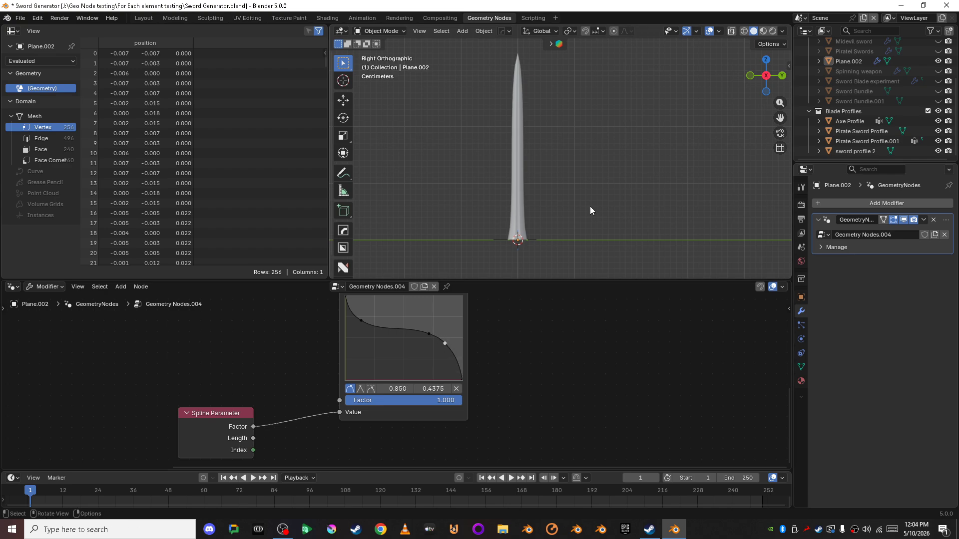
{"action": "scroll", "coordinate": [588, 202], "scroll_direction": "down", "scroll_amount": 3}
{"action": "scroll", "coordinate": [588, 199], "scroll_direction": "up", "scroll_amount": 4}
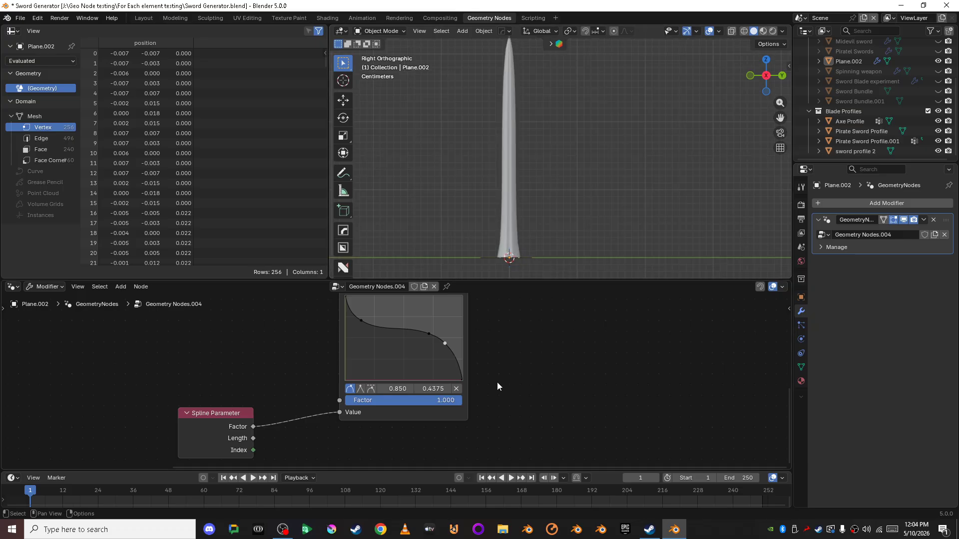
Create a bulge in the blade by adding Float Curve points at about 0.30, 0.56, 0.40, 0.78 and 0.47, 0.52
{"action": "scroll", "coordinate": [435, 346], "scroll_direction": "up", "scroll_amount": 3}
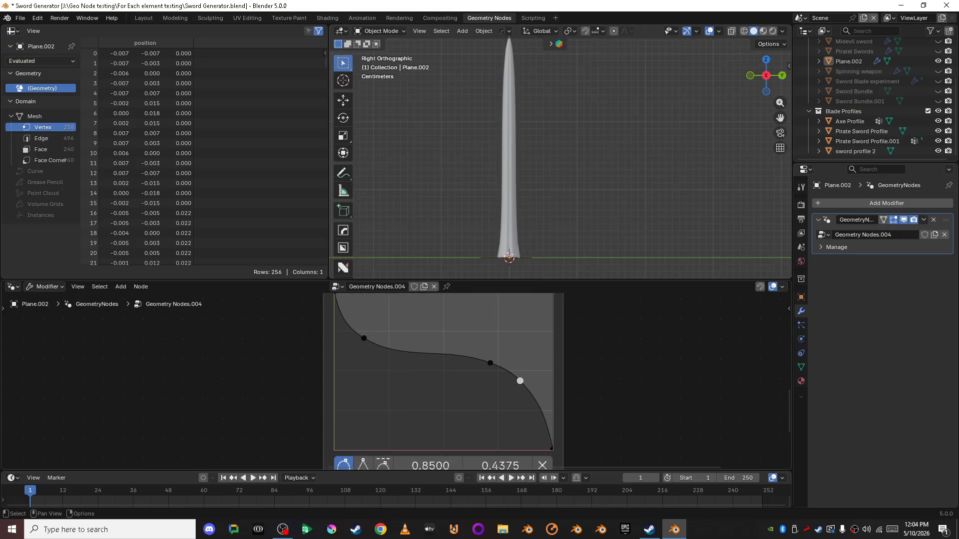
{"action": "left_click_drag", "start_coordinate": [422, 353], "coordinate": [436, 370]}
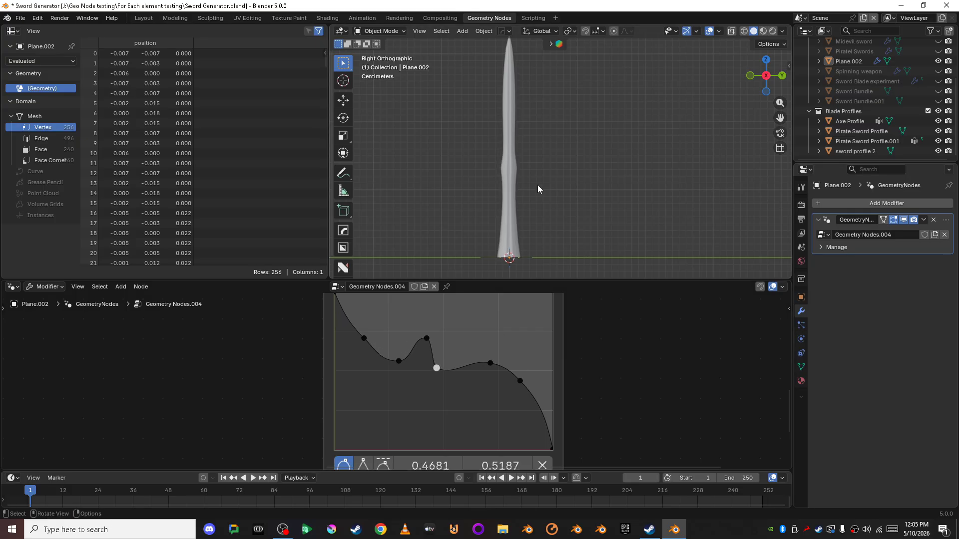
{"action": "scroll", "coordinate": [537, 186], "scroll_direction": "up", "scroll_amount": 3}
{"action": "middle_click_drag", "start_coordinate": [493, 202], "coordinate": [529, 188], "text": "shift"}
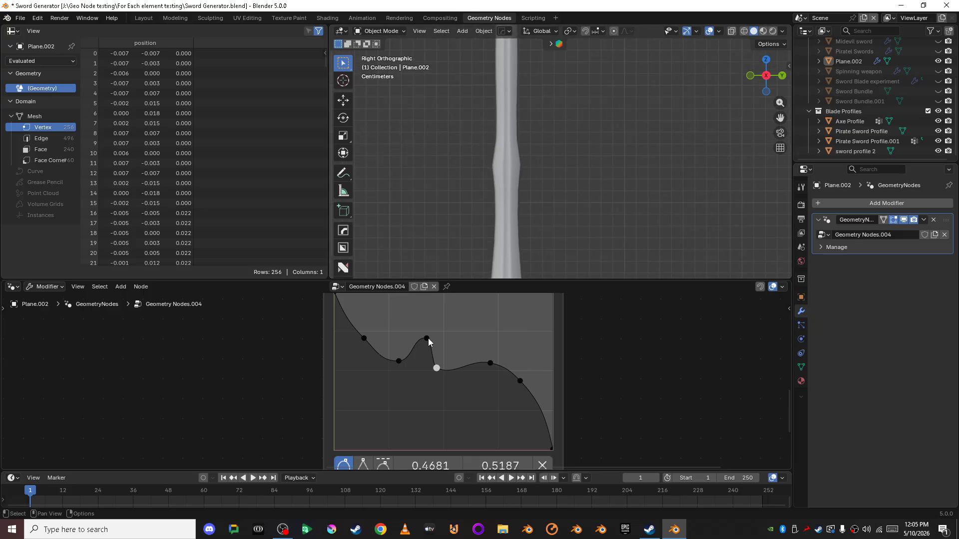
{"action": "left_click_drag", "start_coordinate": [427, 337], "coordinate": [420, 328]}
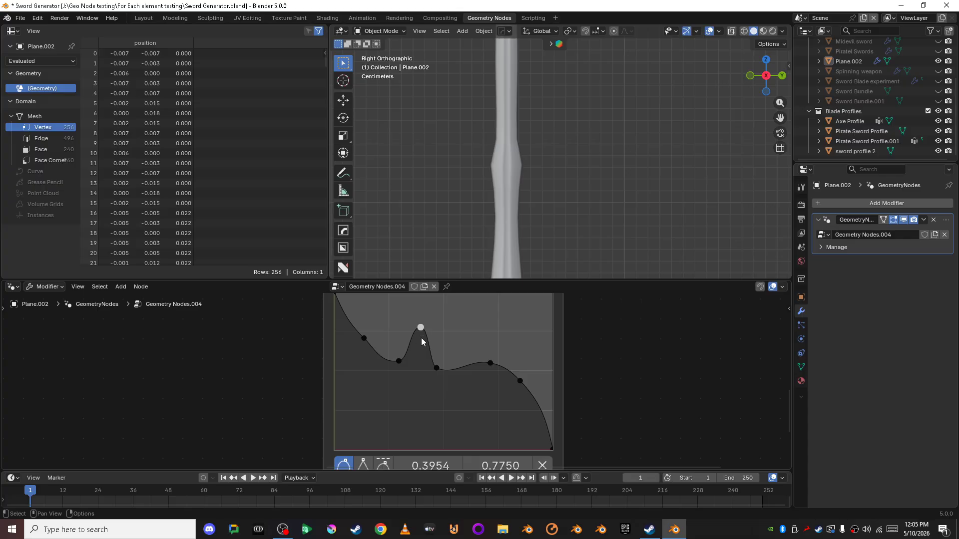
Try widening the bulge by moving its two flanking Float Curve points outward to about 0.26, 0.61 and 0.52, 0.52
{"action": "left_click_drag", "start_coordinate": [432, 367], "coordinate": [390, 354]}
{"action": "scroll", "coordinate": [358, 347], "scroll_direction": "down", "scroll_amount": 7}
{"action": "scroll", "coordinate": [479, 214], "scroll_direction": "down", "scroll_amount": 6}
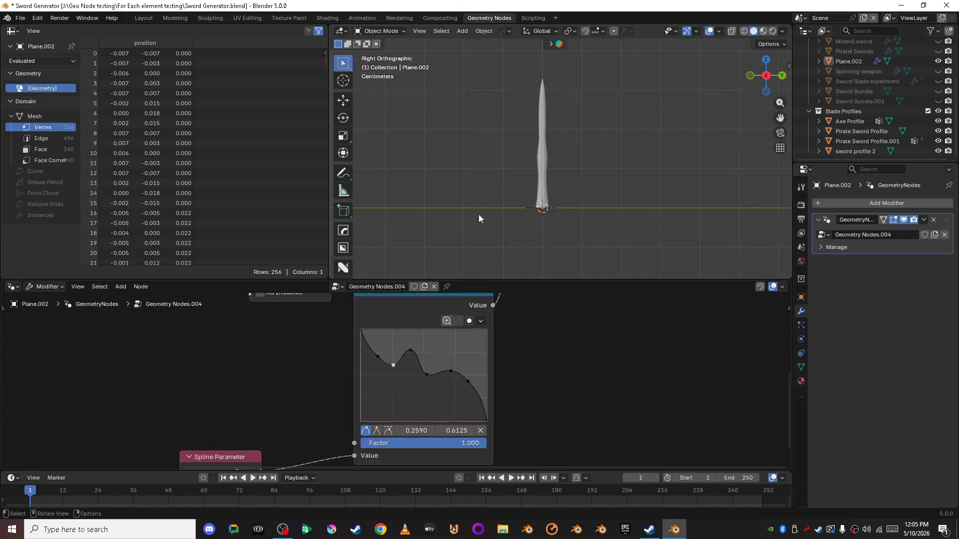
{"action": "scroll", "coordinate": [478, 214], "scroll_direction": "up", "scroll_amount": 6}
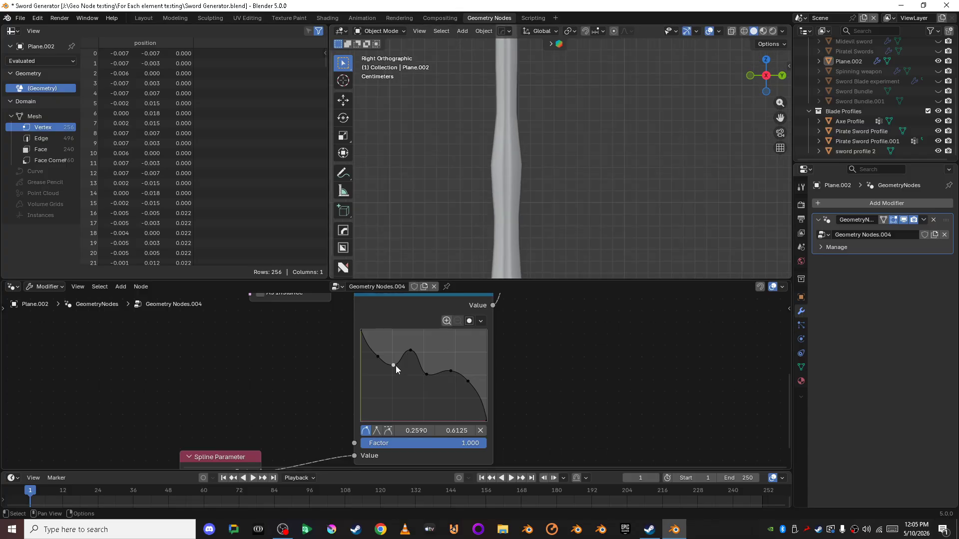
Narrow the bulge by moving its two flanking Float Curve points to about 0.30, 0.56 and 0.47, 0.53
{"action": "left_click_drag", "start_coordinate": [395, 366], "coordinate": [420, 373]}
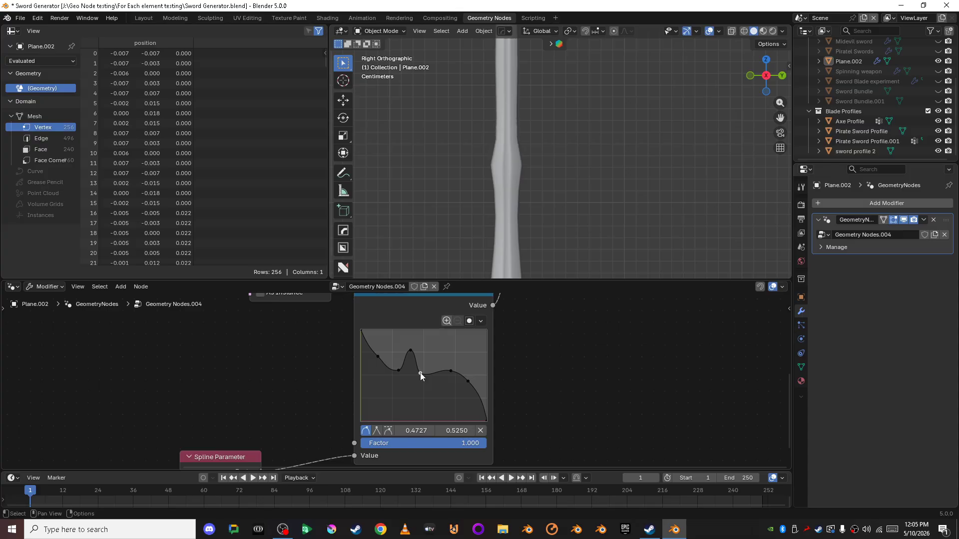
{"action": "scroll", "coordinate": [550, 212], "scroll_direction": "down", "scroll_amount": 6}
{"action": "scroll", "coordinate": [564, 201], "scroll_direction": "up", "scroll_amount": 3}
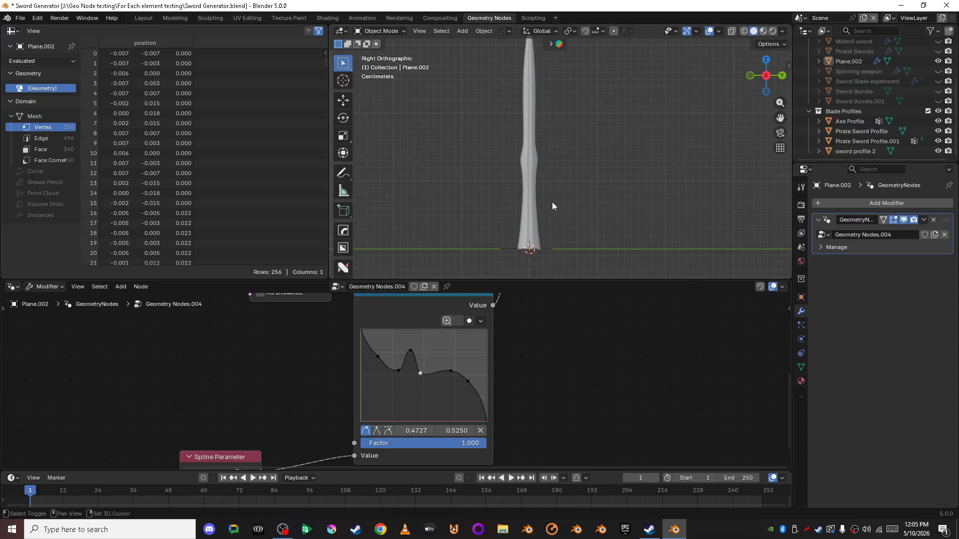
Reduce the flare at the blade's base by lowering the Float Curve's start point to about 0.84
{"action": "scroll", "coordinate": [365, 343], "scroll_direction": "up", "scroll_amount": 4}
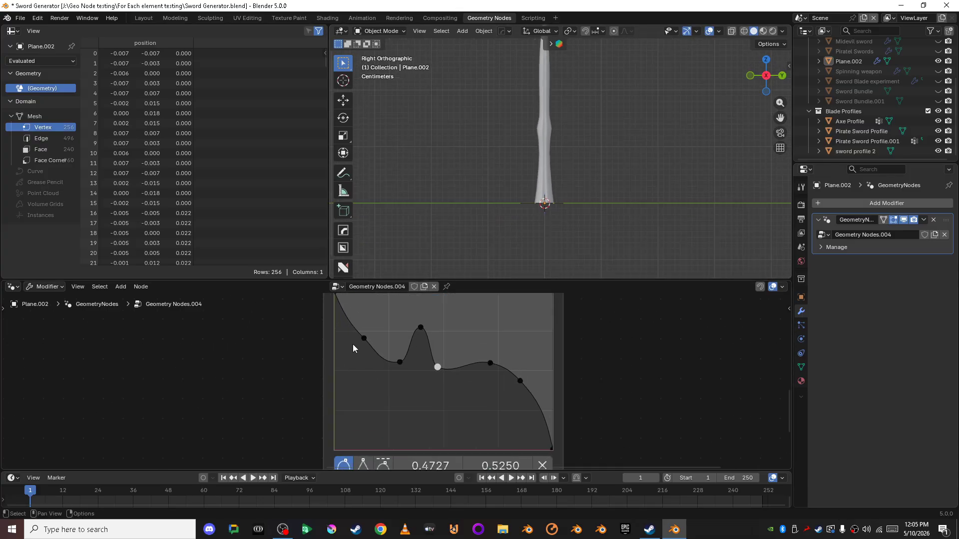
{"action": "left_click_drag", "start_coordinate": [370, 340], "coordinate": [368, 365]}
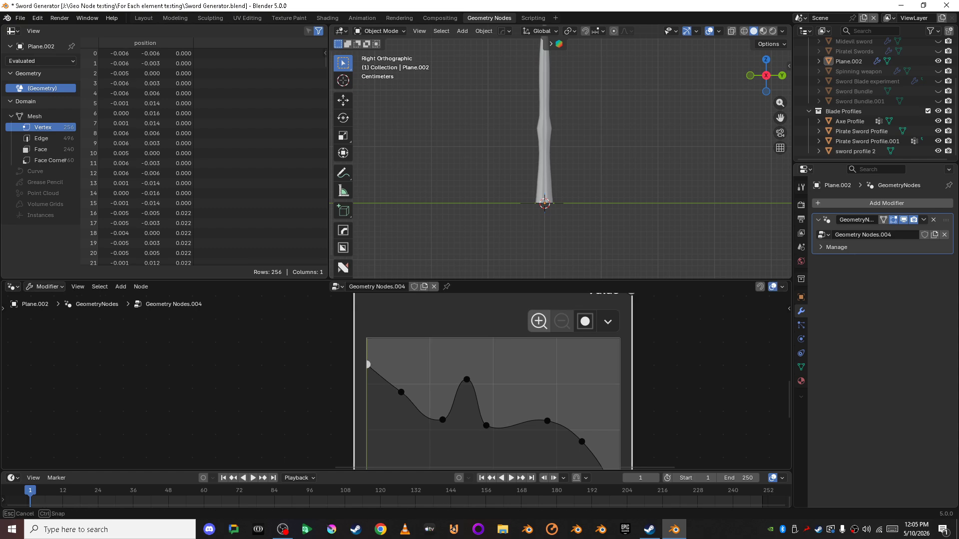
{"action": "scroll", "coordinate": [580, 98], "scroll_direction": "down", "scroll_amount": 3}
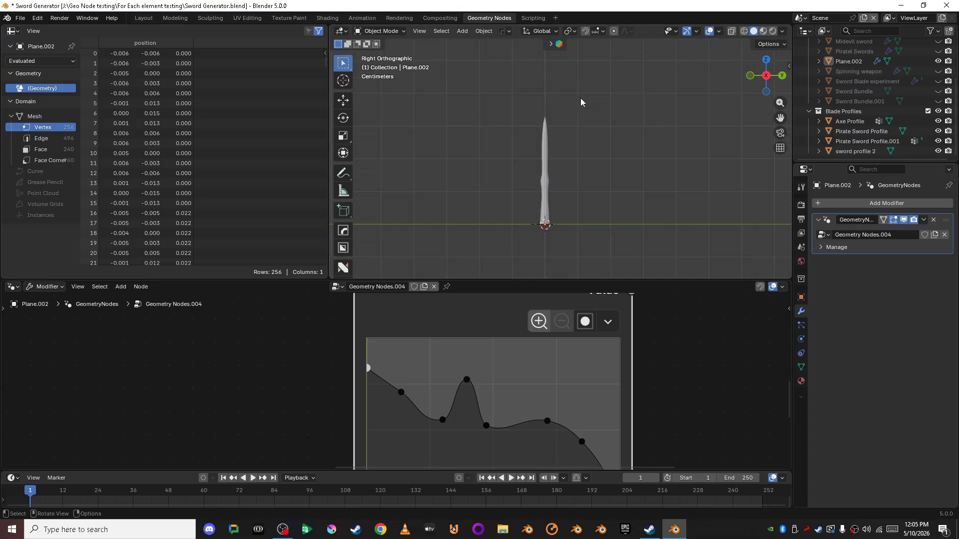
{"action": "scroll", "coordinate": [575, 149], "scroll_direction": "up", "scroll_amount": 5}
{"action": "scroll", "coordinate": [703, 352], "scroll_direction": "down", "scroll_amount": 3}
Insert a Set Material node between Curve to Mesh and Group Output and assign the Blade material
{"action": "middle_click_drag", "start_coordinate": [703, 353], "coordinate": [415, 423]}
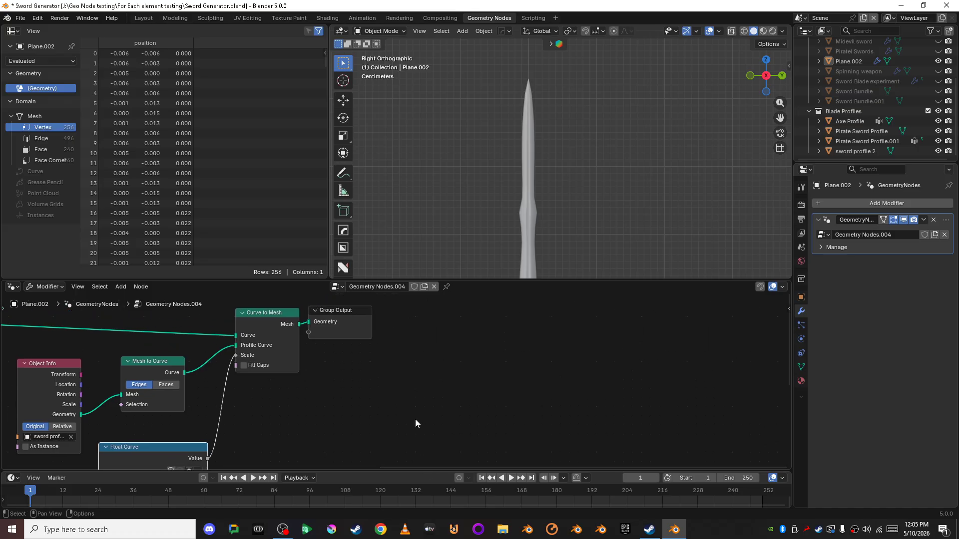
{"action": "left_click_drag", "start_coordinate": [347, 314], "coordinate": [549, 318]}
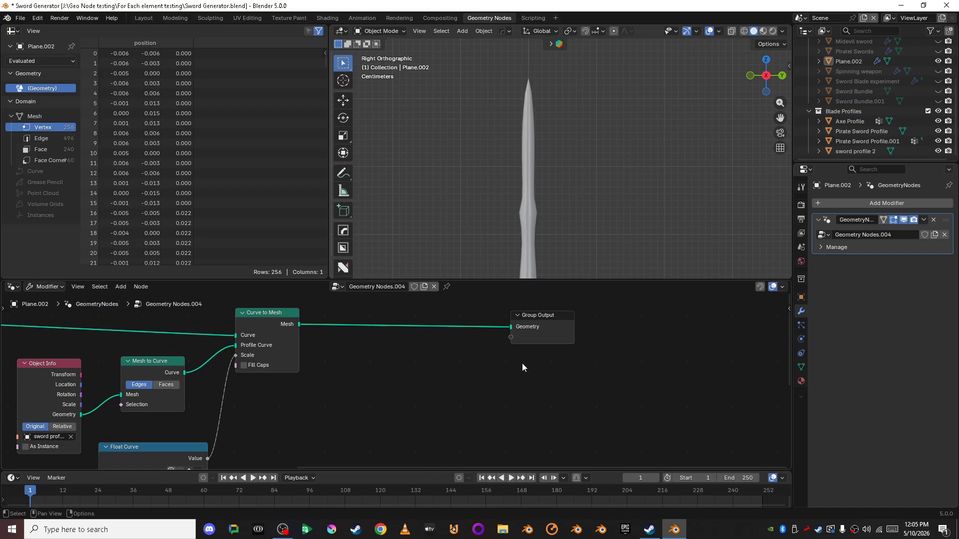
{"action": "key", "text": "shift+a"}
{"action": "left_click", "coordinate": [420, 239]}
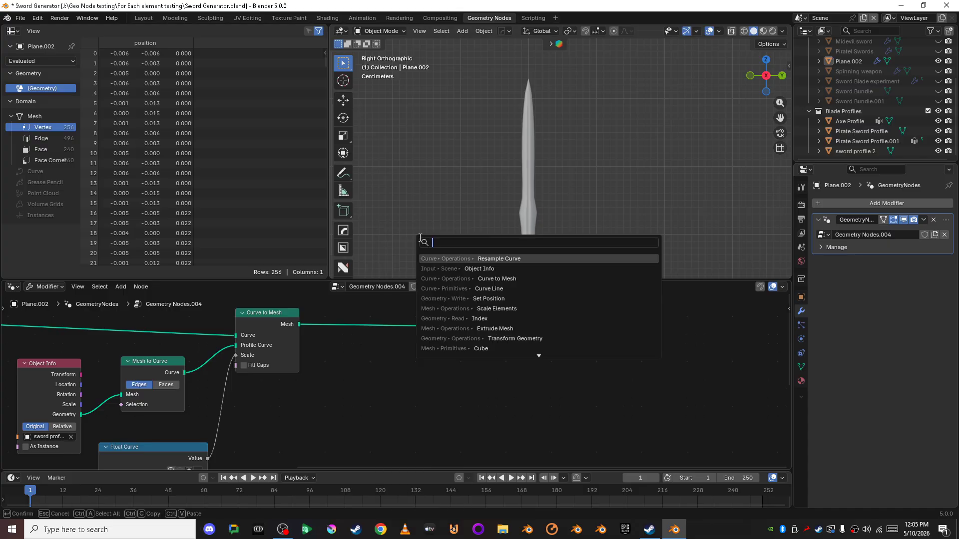
{"action": "type", "text": "set mat"}
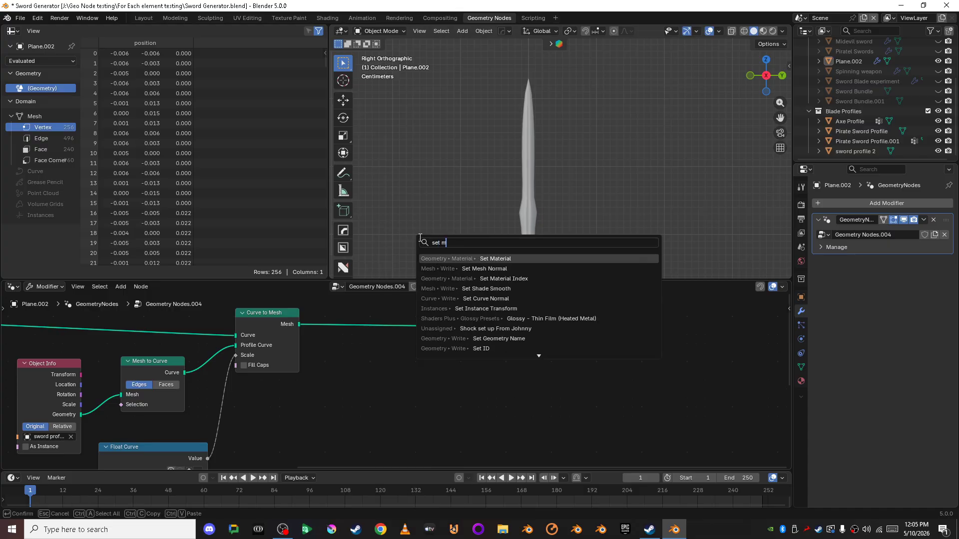
{"action": "key", "text": "Return"}
{"action": "left_click", "coordinate": [419, 238]}
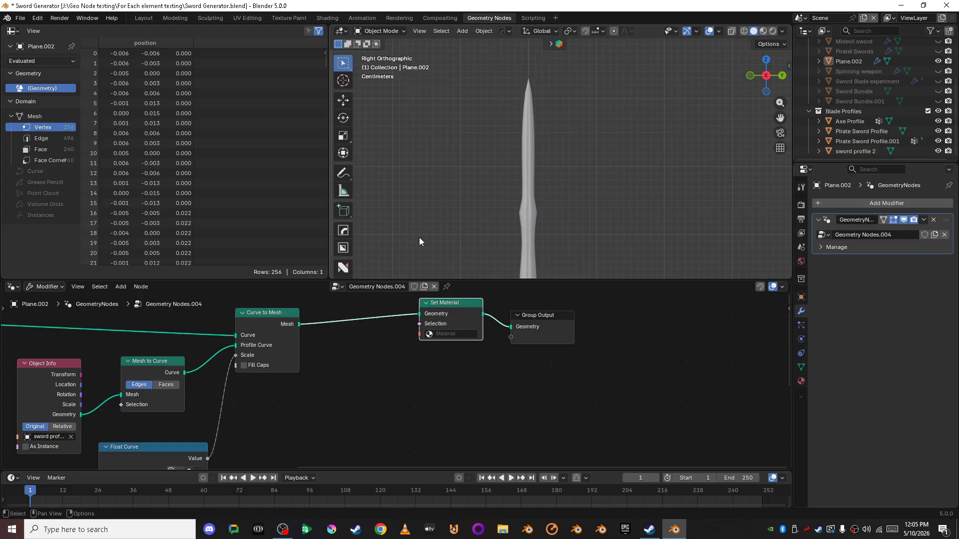
{"action": "left_click", "coordinate": [453, 333]}
{"action": "left_click", "coordinate": [447, 346]}
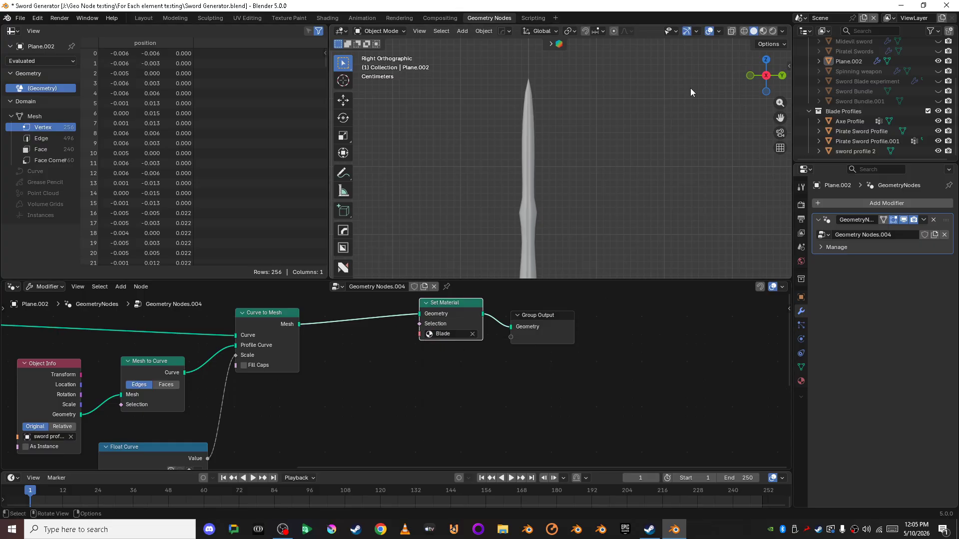
Switch the 3D viewport to Material Preview shading and select the blade object
{"action": "left_click", "coordinate": [764, 28]}
{"action": "scroll", "coordinate": [633, 157], "scroll_direction": "up", "scroll_amount": 2}
{"action": "mouse_move", "coordinate": [610, 207]}
{"action": "middle_mouse_down", "text": "shift"}
{"action": "mouse_move", "coordinate": [637, 173]}
{"action": "mouse_move", "coordinate": [651, 72]}
{"action": "middle_mouse_up", "text": "shift"}
{"action": "scroll", "coordinate": [595, 177], "scroll_direction": "up", "scroll_amount": 3}
{"action": "left_click", "coordinate": [560, 211]}
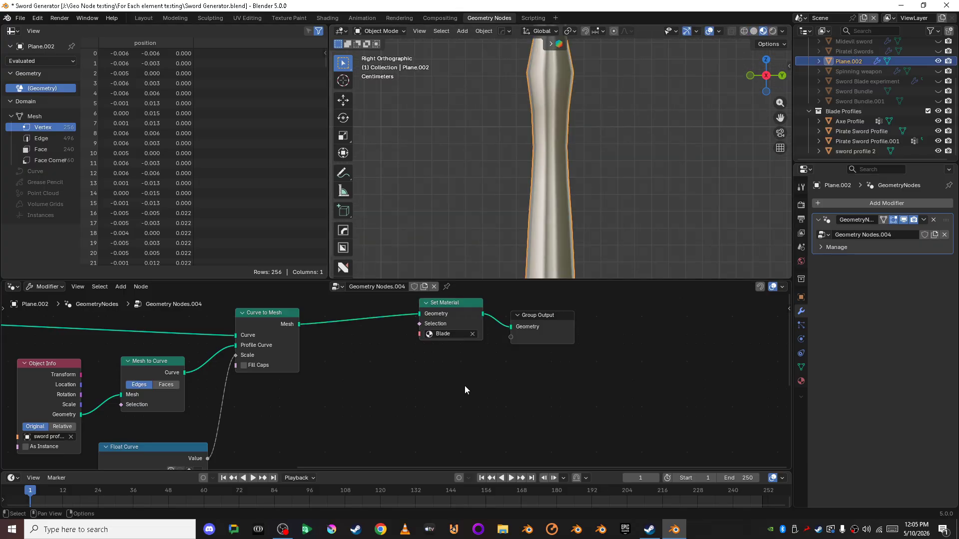
Make room before Group Output and insert a Smooth by Angle node on the link from Set Material
{"action": "scroll", "coordinate": [464, 385], "scroll_direction": "up", "scroll_amount": 2}
{"action": "middle_click_drag", "start_coordinate": [465, 385], "coordinate": [360, 435]}
{"action": "left_click_drag", "start_coordinate": [419, 367], "coordinate": [574, 367]}
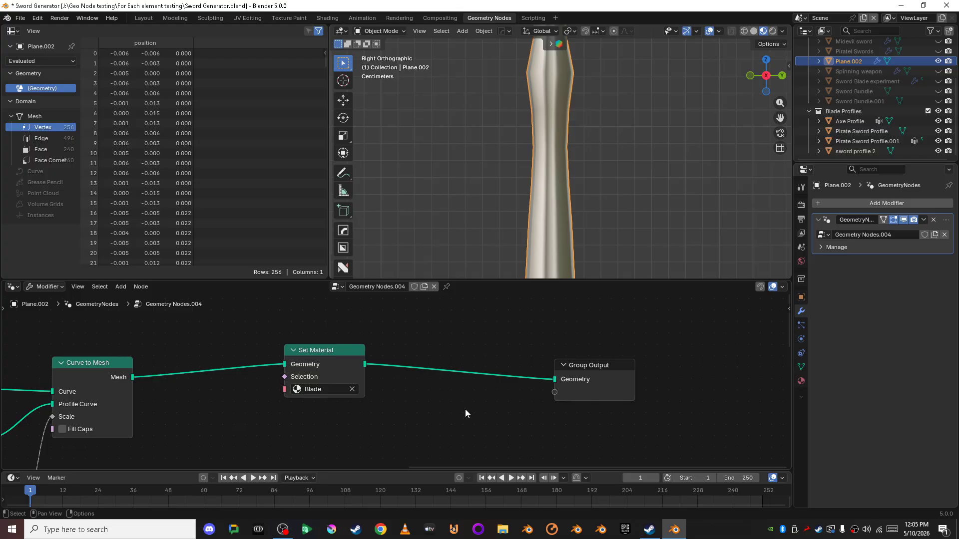
{"action": "key", "text": "shift+a"}
{"action": "left_click", "coordinate": [436, 239]}
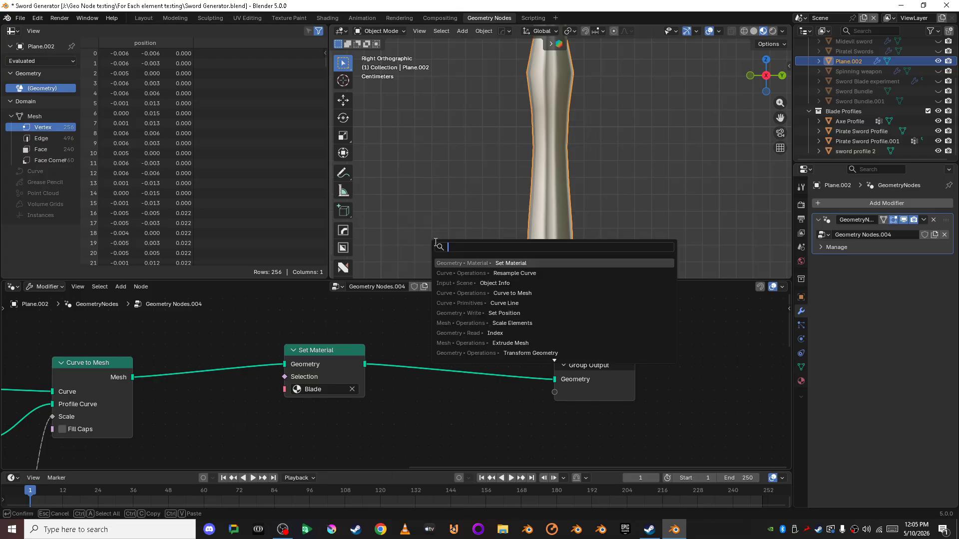
{"action": "type", "text": "smo"}
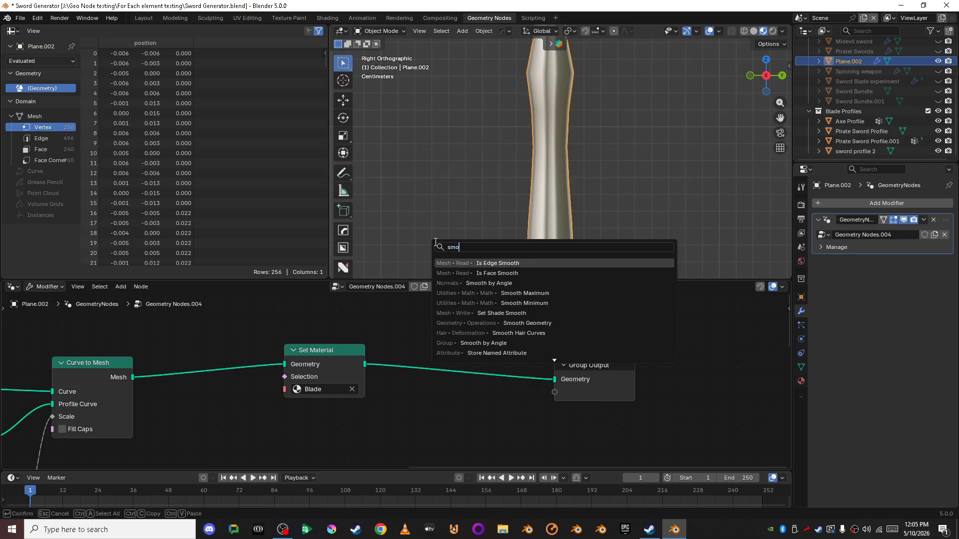
{"action": "type", "text": "oth b"}
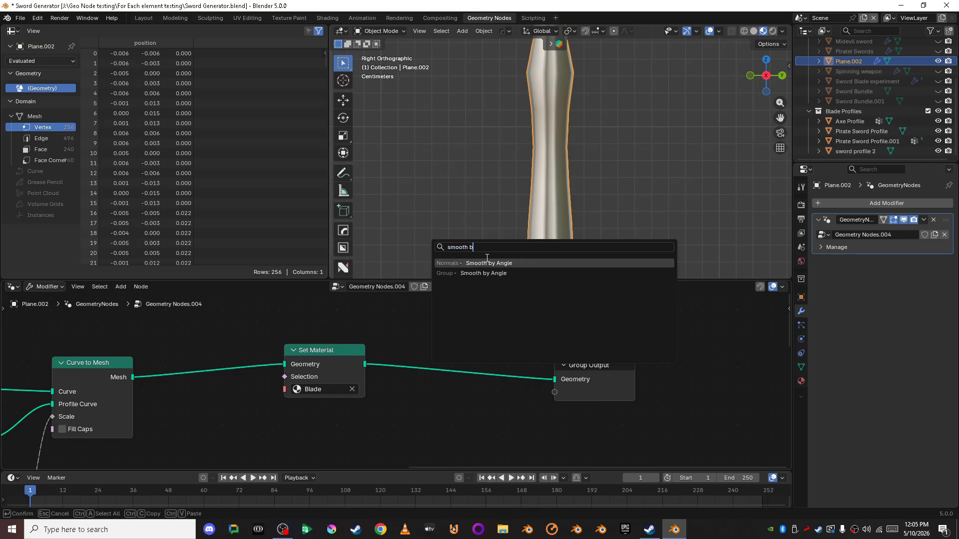
{"action": "key", "text": "Return"}
{"action": "left_click", "coordinate": [420, 341]}
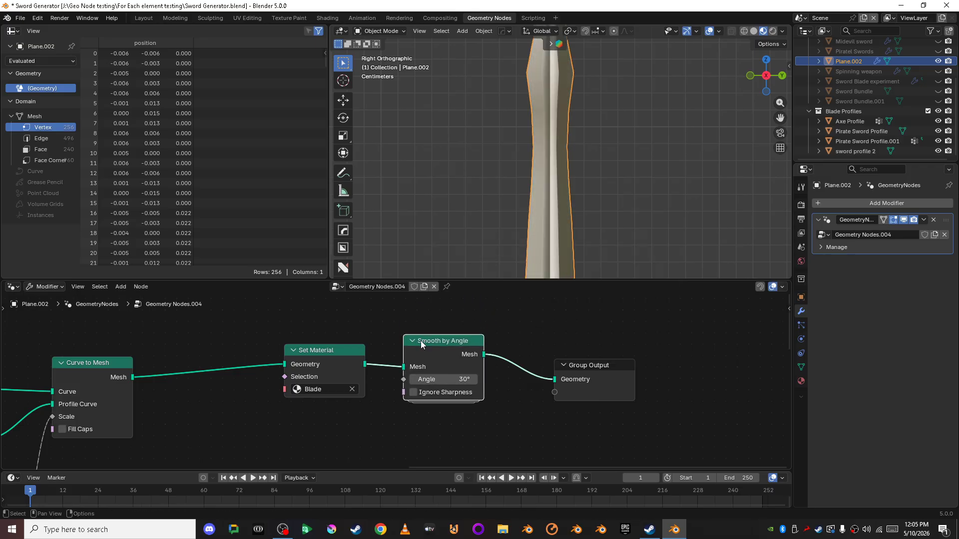
Set the Smooth by Angle node's angle to 17.3° to sharpen the blade's edges
{"action": "middle_click_drag", "start_coordinate": [601, 231], "coordinate": [501, 157]}
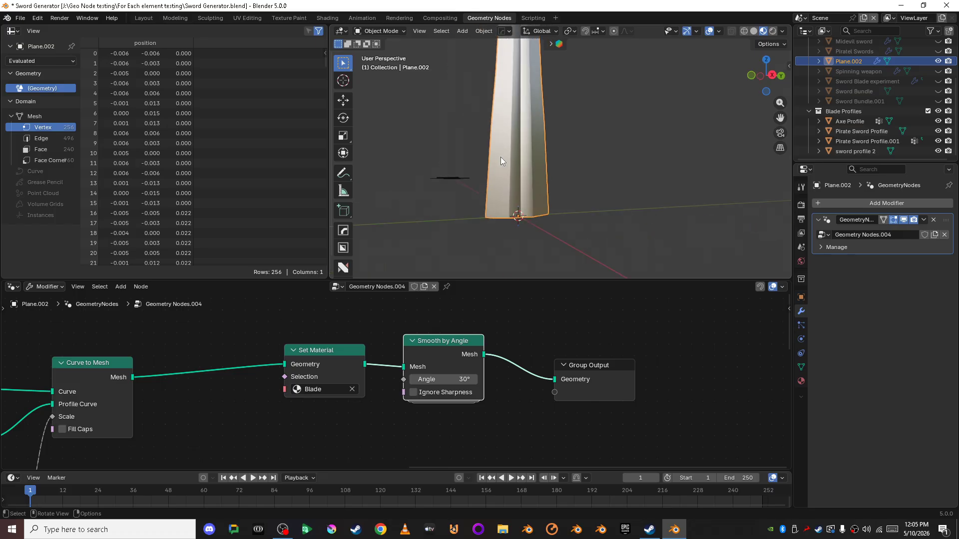
{"action": "scroll", "coordinate": [500, 157], "scroll_direction": "up", "scroll_amount": 2}
{"action": "left_click_drag", "start_coordinate": [442, 379], "coordinate": [442, 379]}
{"action": "middle_click_drag", "start_coordinate": [630, 202], "coordinate": [610, 216]}
{"action": "scroll", "coordinate": [609, 216], "scroll_direction": "down", "scroll_amount": 3}
{"action": "left_click", "coordinate": [610, 216]}
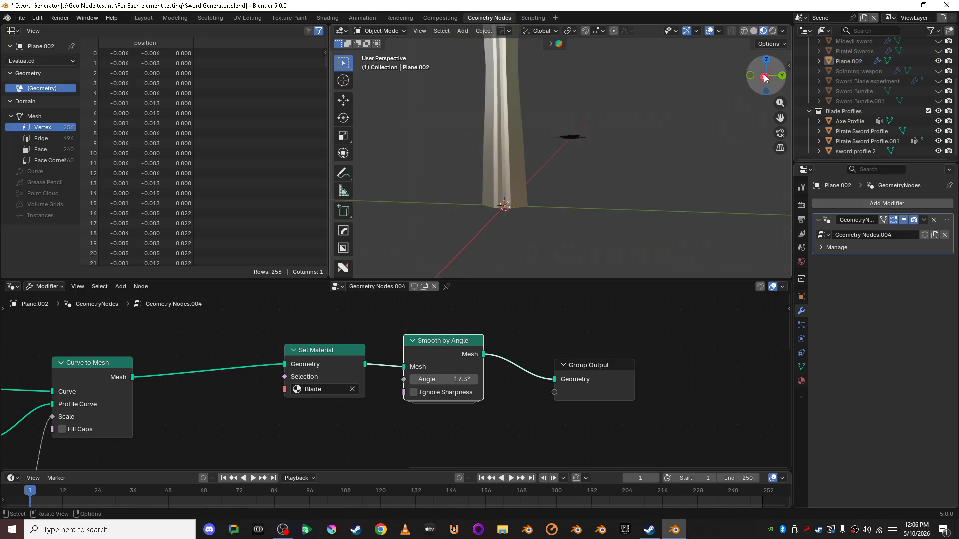
{"action": "left_click", "coordinate": [763, 78]}
{"action": "scroll", "coordinate": [622, 194], "scroll_direction": "down", "scroll_amount": 4}
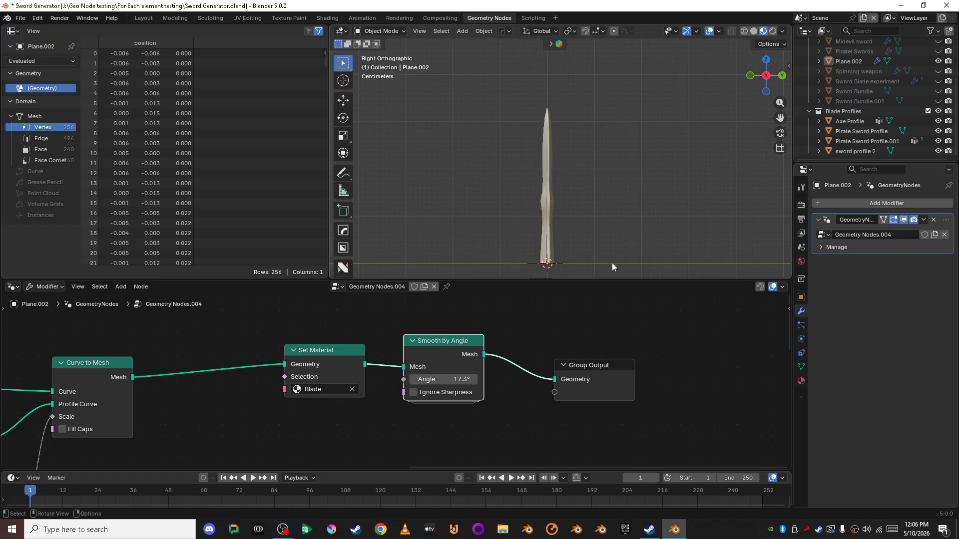
Lengthen the blade by setting the Curve Line node's end Z to 0.51 m
{"action": "scroll", "coordinate": [598, 205], "scroll_direction": "up", "scroll_amount": 3}
{"action": "scroll", "coordinate": [278, 353], "scroll_direction": "down", "scroll_amount": 2}
{"action": "middle_click_drag", "start_coordinate": [277, 353], "coordinate": [117, 345]}
{"action": "scroll", "coordinate": [398, 384], "scroll_direction": "up", "scroll_amount": 5}
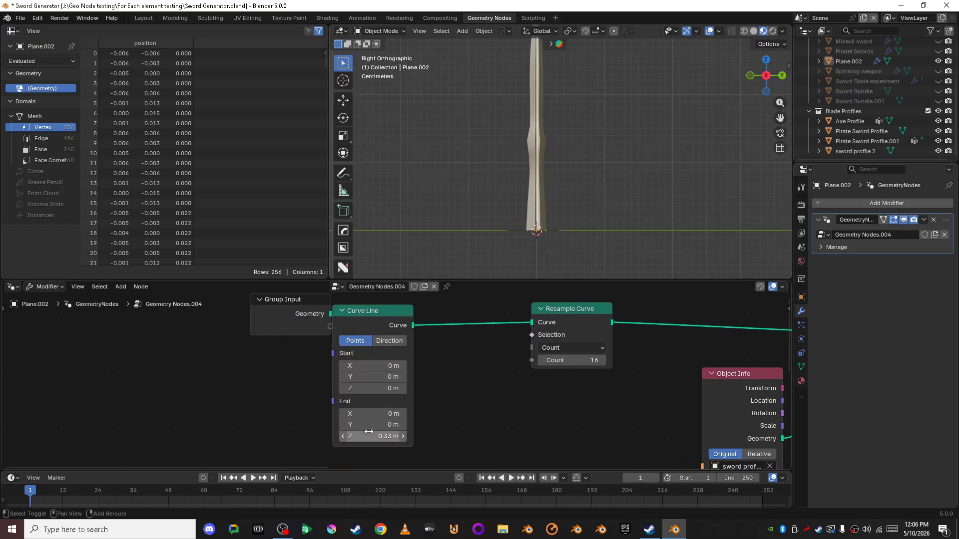
{"action": "left_click_drag", "start_coordinate": [369, 432], "coordinate": [389, 432]}
{"action": "scroll", "coordinate": [642, 171], "scroll_direction": "down", "scroll_amount": 2}
{"action": "middle_click_drag", "start_coordinate": [642, 174], "coordinate": [598, 244], "text": "shift"}
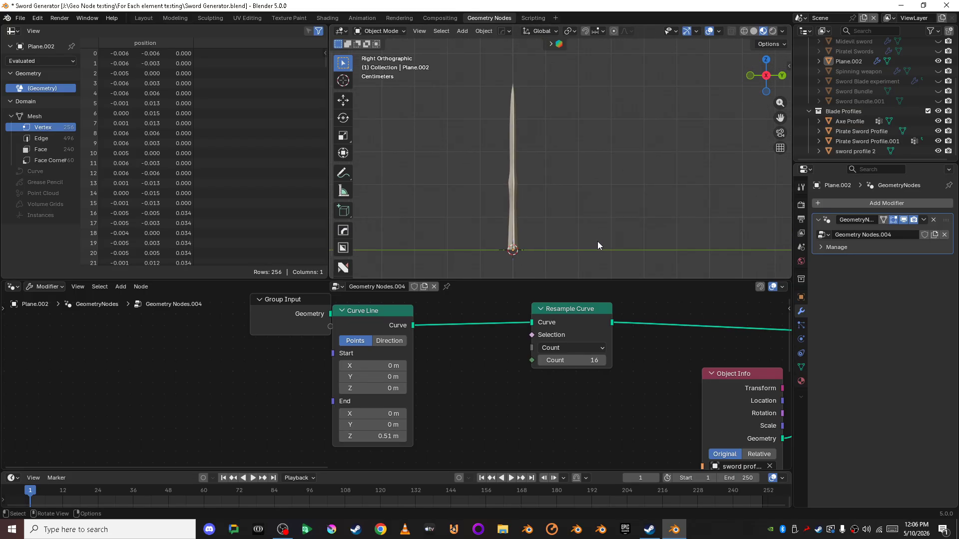
Examine the lengthened blade from the side and look over the whole node tree
{"action": "middle_click_drag", "start_coordinate": [753, 91], "coordinate": [783, 91]}
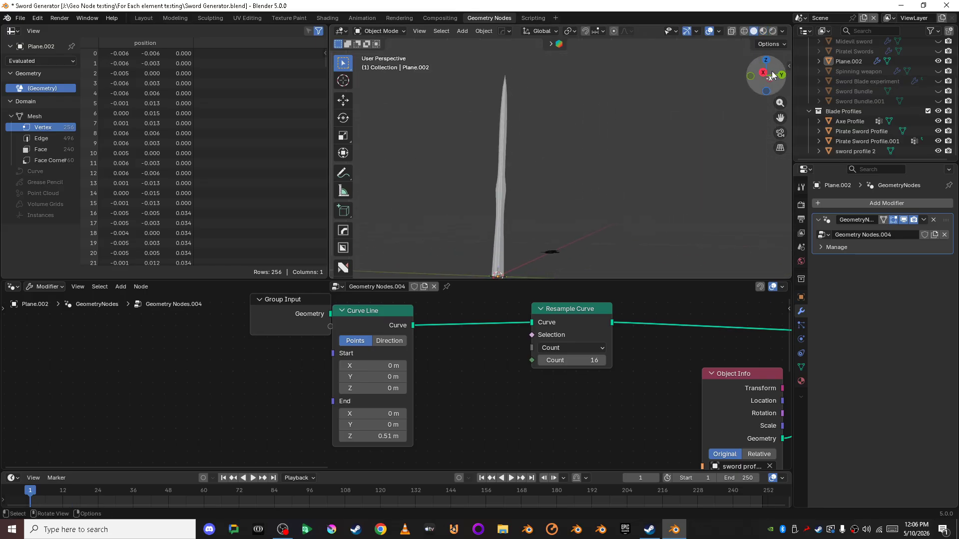
{"action": "left_click", "coordinate": [765, 74]}
{"action": "scroll", "coordinate": [522, 178], "scroll_direction": "down", "scroll_amount": 2}
{"action": "scroll", "coordinate": [551, 208], "scroll_direction": "up", "scroll_amount": 5}
{"action": "mouse_move", "coordinate": [551, 244]}
{"action": "middle_mouse_down", "text": "shift"}
{"action": "mouse_move", "coordinate": [550, 208]}
{"action": "mouse_move", "coordinate": [567, 234]}
{"action": "middle_mouse_up", "text": "shift"}
{"action": "scroll", "coordinate": [526, 452], "scroll_direction": "down", "scroll_amount": 6}
{"action": "middle_click_drag", "start_coordinate": [674, 375], "coordinate": [362, 325]}
{"action": "scroll", "coordinate": [362, 325], "scroll_direction": "down", "scroll_amount": 4}
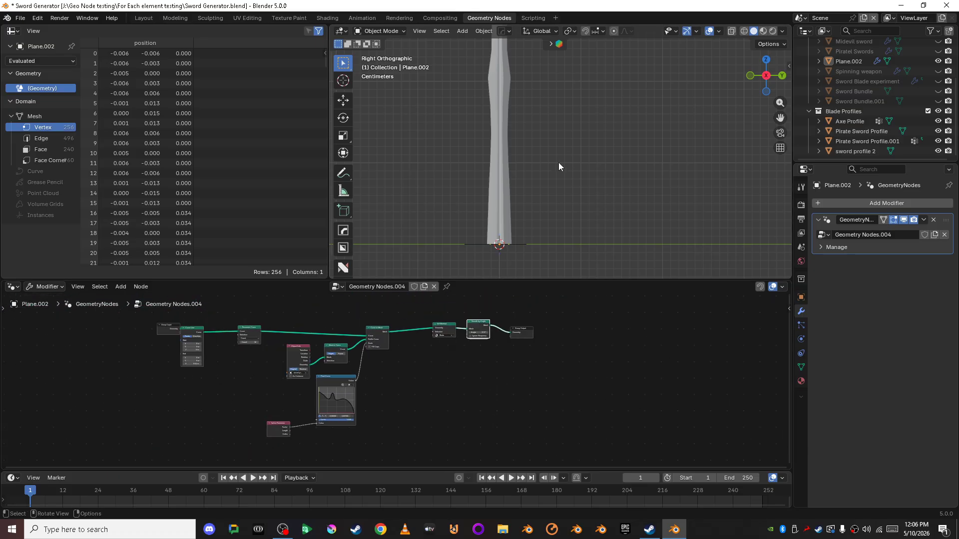
{"action": "scroll", "coordinate": [558, 163], "scroll_direction": "down", "scroll_amount": 3}
{"action": "middle_click_drag", "start_coordinate": [558, 163], "coordinate": [557, 211], "text": "shift"}
{"action": "left_click", "coordinate": [545, 398]}
{"action": "middle_click_drag", "start_coordinate": [464, 359], "coordinate": [511, 355]}
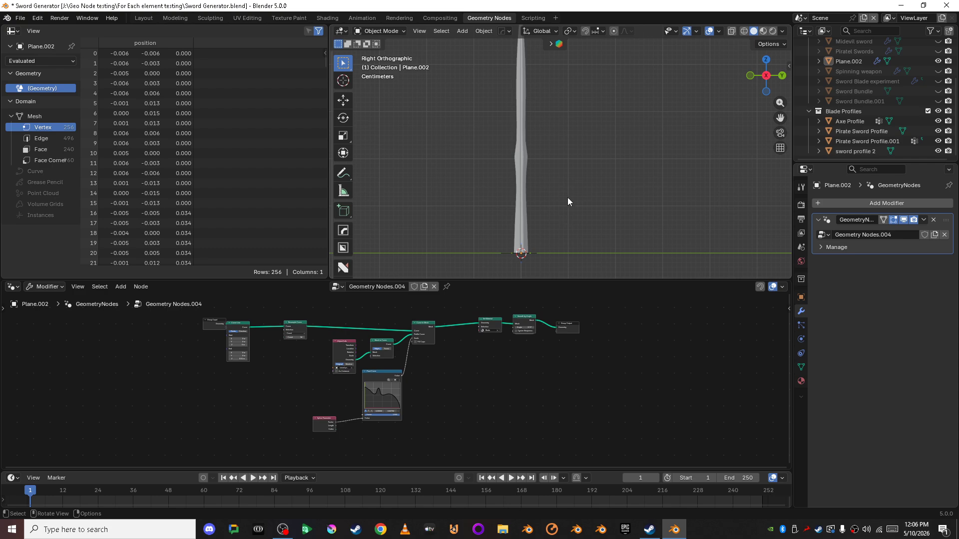
Replace the object in the Object Info node with Axe Profile
{"action": "scroll", "coordinate": [490, 359], "scroll_direction": "up", "scroll_amount": 5}
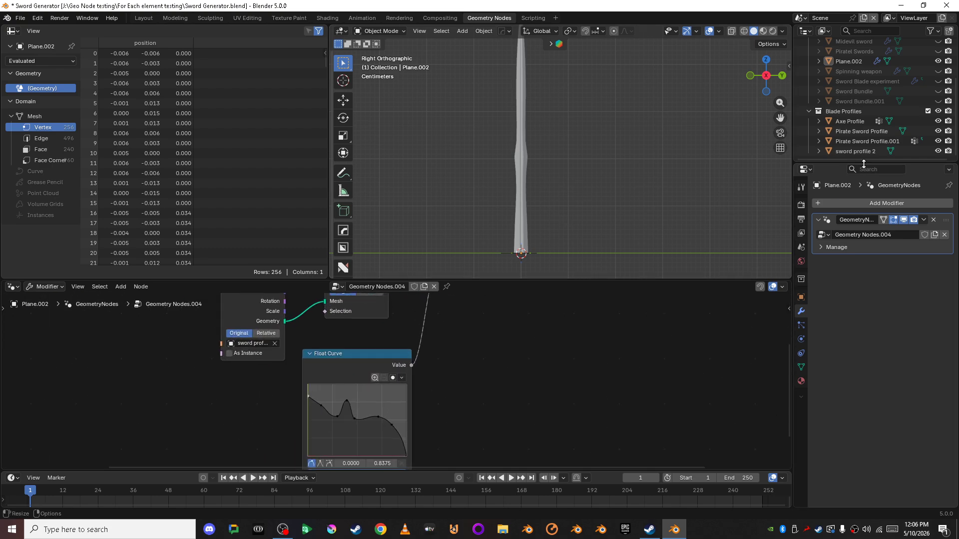
{"action": "middle_click_drag", "start_coordinate": [268, 344], "coordinate": [295, 388]}
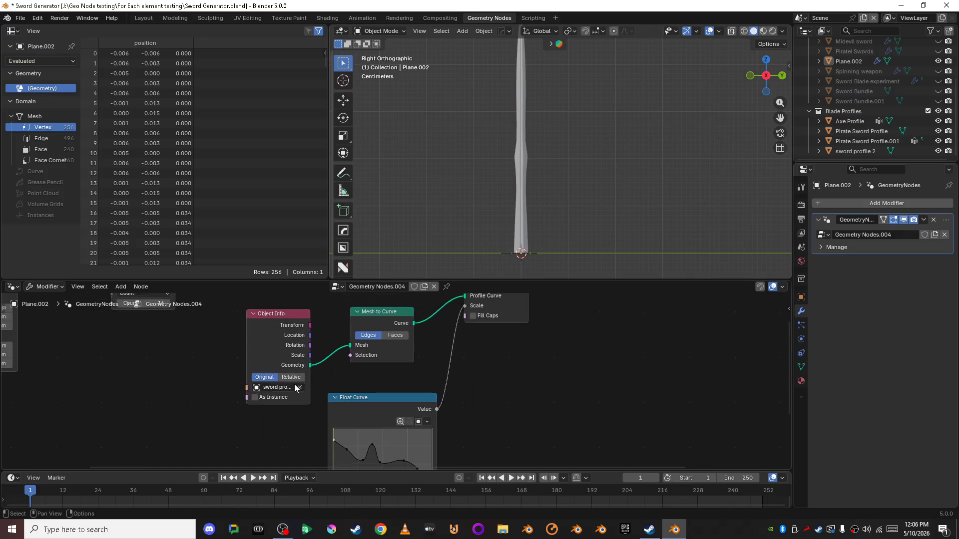
{"action": "left_click", "coordinate": [300, 388]}
{"action": "left_click", "coordinate": [300, 387]}
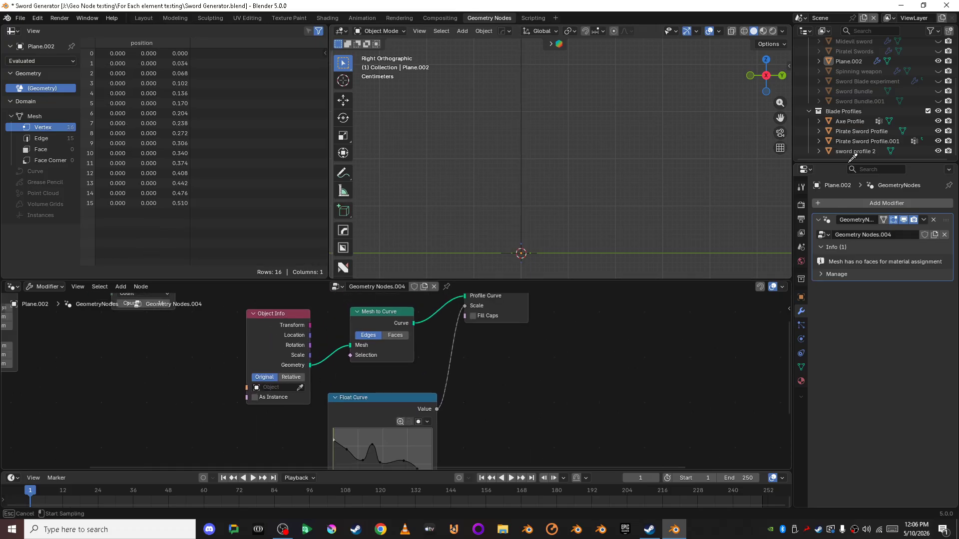
{"action": "left_click", "coordinate": [858, 121]}
Inspect the blade swept from the axe profile, looking from above, at an angle and from the side
{"action": "middle_click_drag", "start_coordinate": [533, 191], "coordinate": [646, 184]}
{"action": "left_click", "coordinate": [766, 80]}
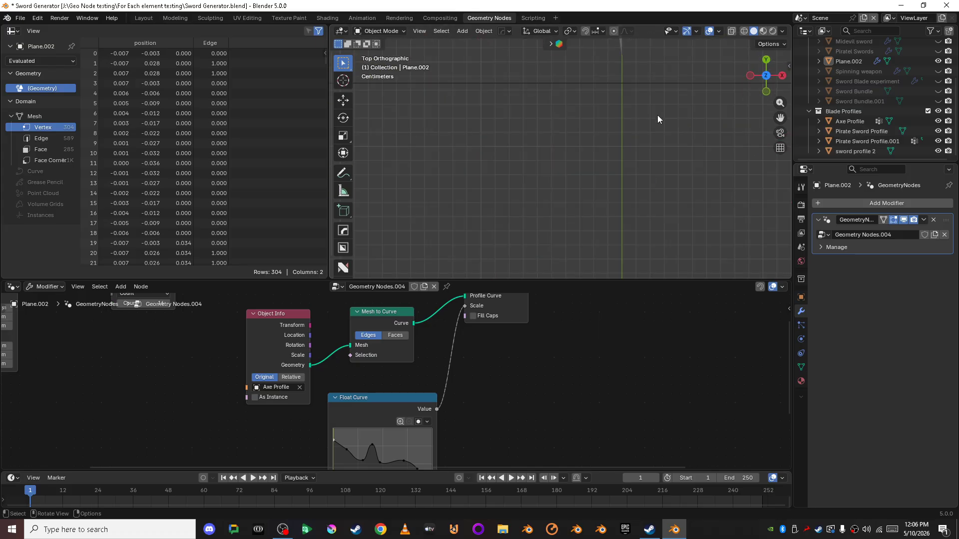
{"action": "middle_click_drag", "start_coordinate": [545, 56], "coordinate": [500, 257], "text": "shift"}
{"action": "middle_click_drag", "start_coordinate": [609, 206], "coordinate": [722, 121]}
{"action": "left_click_drag", "start_coordinate": [770, 87], "coordinate": [592, 252]}
{"action": "middle_click_drag", "start_coordinate": [592, 253], "coordinate": [770, 249]}
{"action": "left_click", "coordinate": [764, 77]}
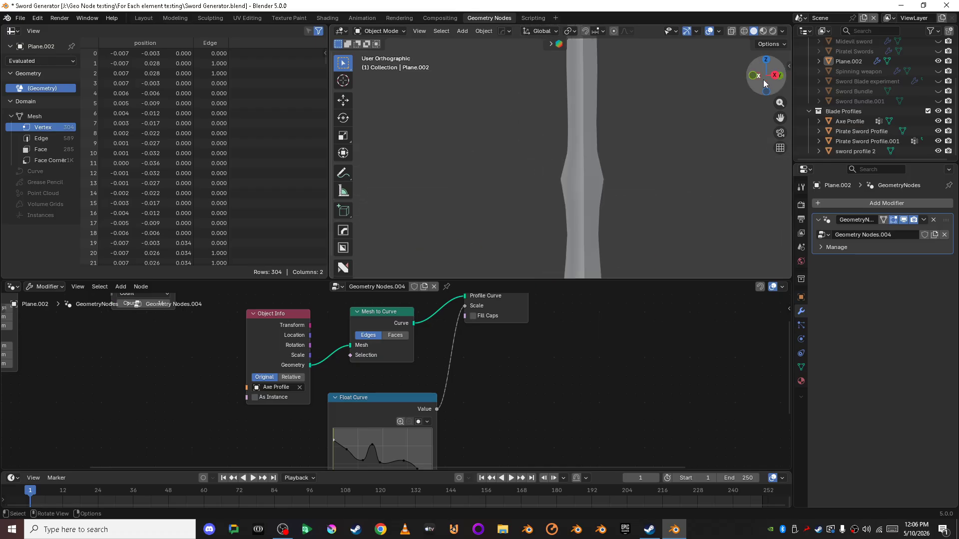
{"action": "middle_click_drag", "start_coordinate": [596, 137], "coordinate": [585, 257]}
{"action": "middle_click_drag", "start_coordinate": [585, 257], "coordinate": [587, 155]}
{"action": "left_click", "coordinate": [766, 81]}
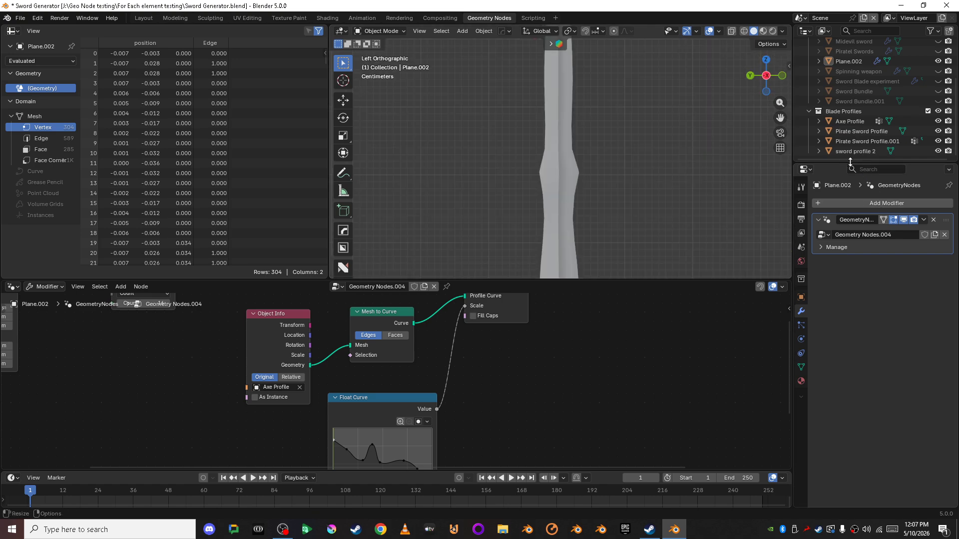
Switch the Object Info node's object to Pirate Sword Profile and enlarge the outliner to show all collections
{"action": "middle_click_drag", "start_coordinate": [449, 387], "coordinate": [512, 337]}
{"action": "scroll", "coordinate": [509, 362], "scroll_direction": "up", "scroll_amount": 5}
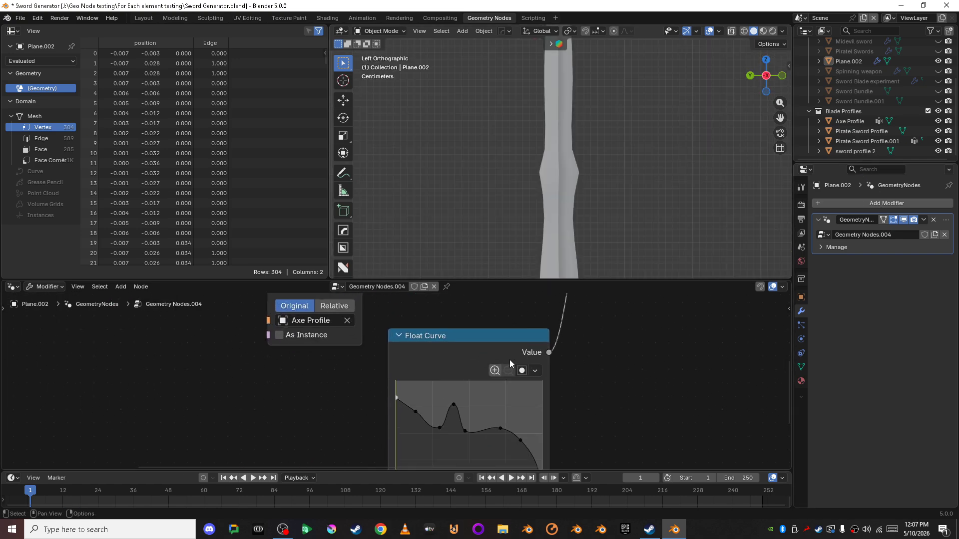
{"action": "left_click", "coordinate": [346, 320]}
{"action": "left_click", "coordinate": [347, 320]}
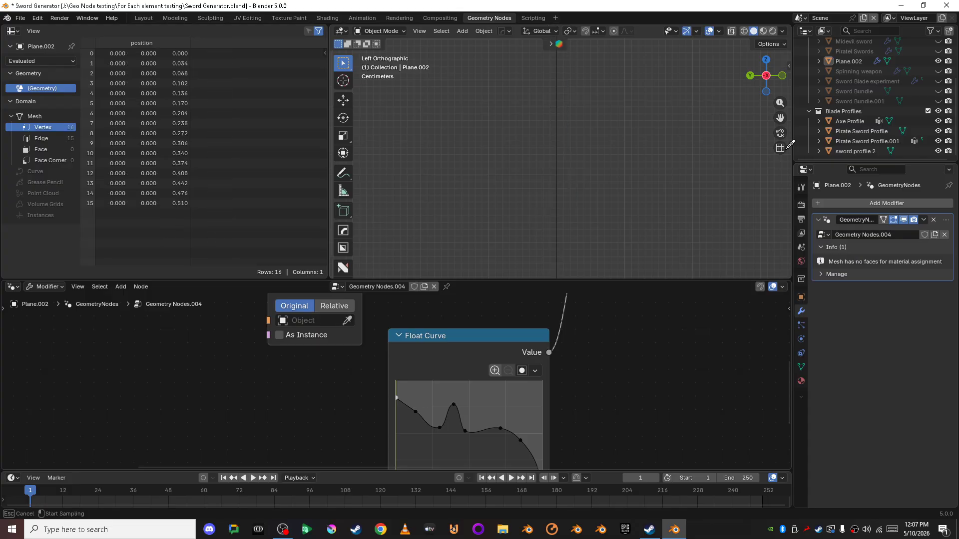
{"action": "left_click", "coordinate": [880, 134]}
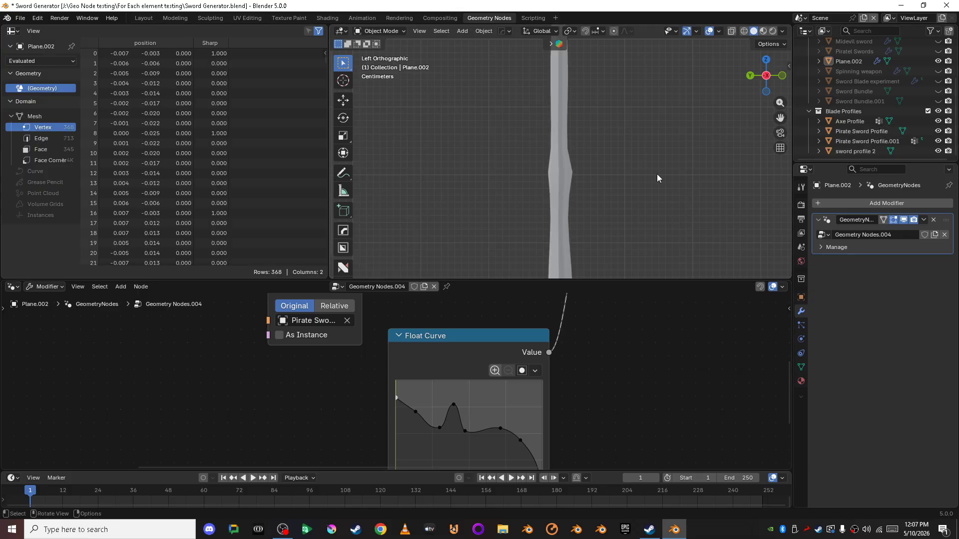
{"action": "middle_click_drag", "start_coordinate": [625, 201], "coordinate": [579, 218]}
{"action": "left_click", "coordinate": [777, 77]}
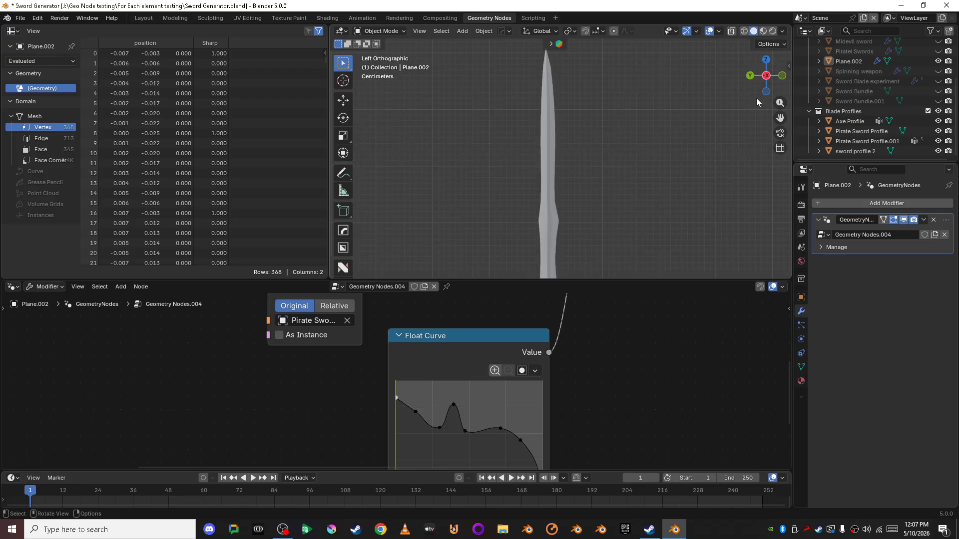
{"action": "left_click_drag", "start_coordinate": [875, 161], "coordinate": [868, 266]}
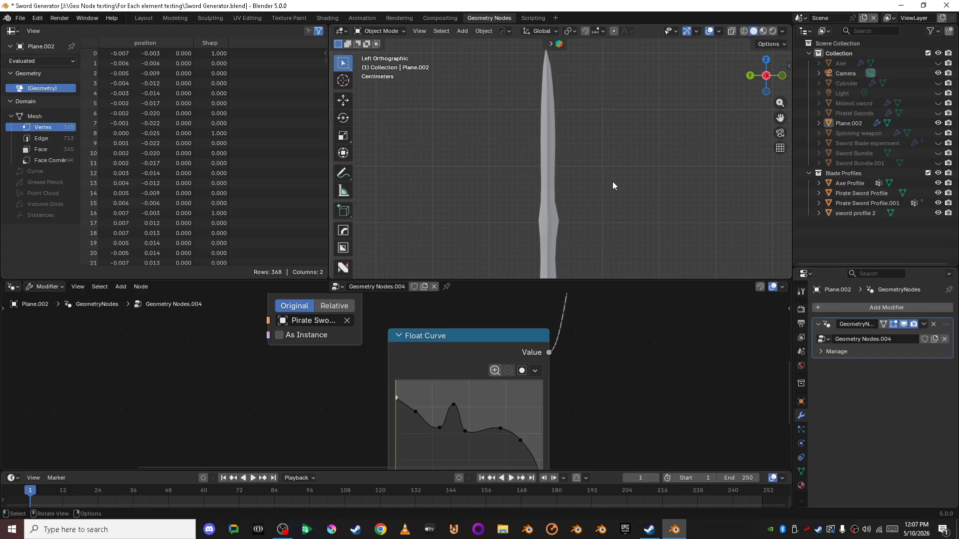
In top view, move the blade object Plane.002 along negative X, clear of the world origin
{"action": "scroll", "coordinate": [591, 203], "scroll_direction": "down", "scroll_amount": 3}
{"action": "middle_click_drag", "start_coordinate": [591, 202], "coordinate": [558, 207]}
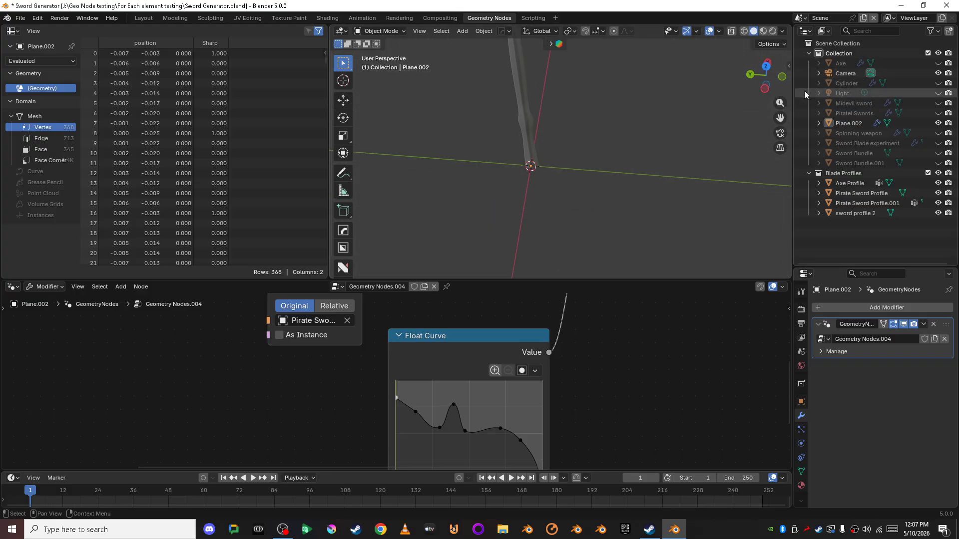
{"action": "left_click", "coordinate": [764, 63]}
{"action": "middle_click_drag", "start_coordinate": [613, 147], "coordinate": [599, 275], "text": "shift"}
{"action": "left_click", "coordinate": [562, 196]}
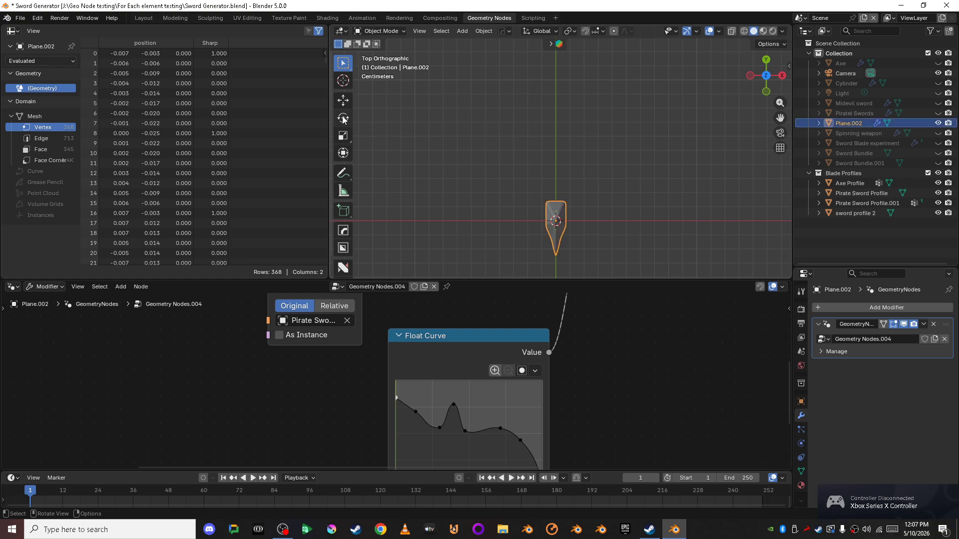
{"action": "left_click", "coordinate": [343, 100]}
{"action": "left_click_drag", "start_coordinate": [582, 222], "coordinate": [501, 224]}
{"action": "scroll", "coordinate": [599, 229], "scroll_direction": "up", "scroll_amount": 2}
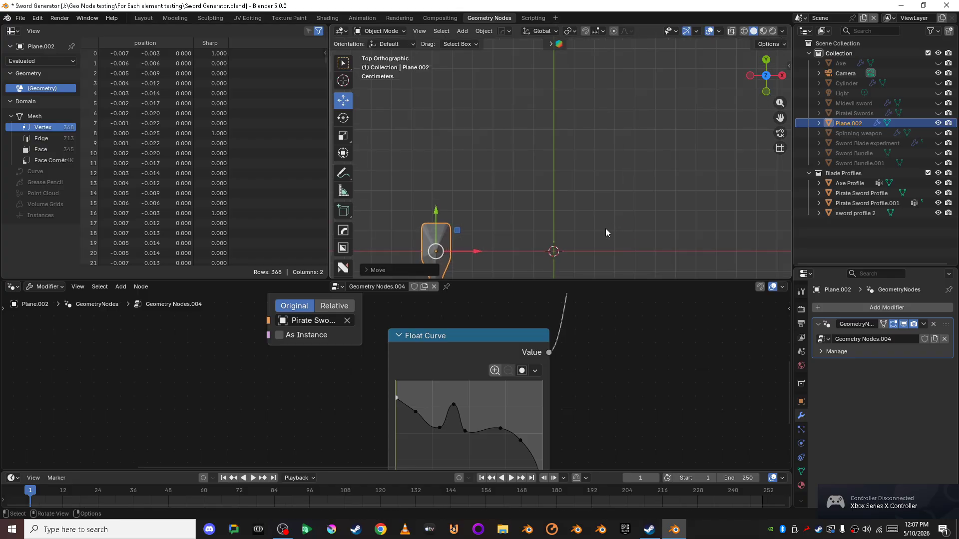
Deselect the blade and add a new mesh plane at the world origin
{"action": "middle_click_drag", "start_coordinate": [605, 231], "coordinate": [602, 145], "text": "shift"}
{"action": "scroll", "coordinate": [601, 144], "scroll_direction": "up", "scroll_amount": 3}
{"action": "left_click", "coordinate": [591, 182]}
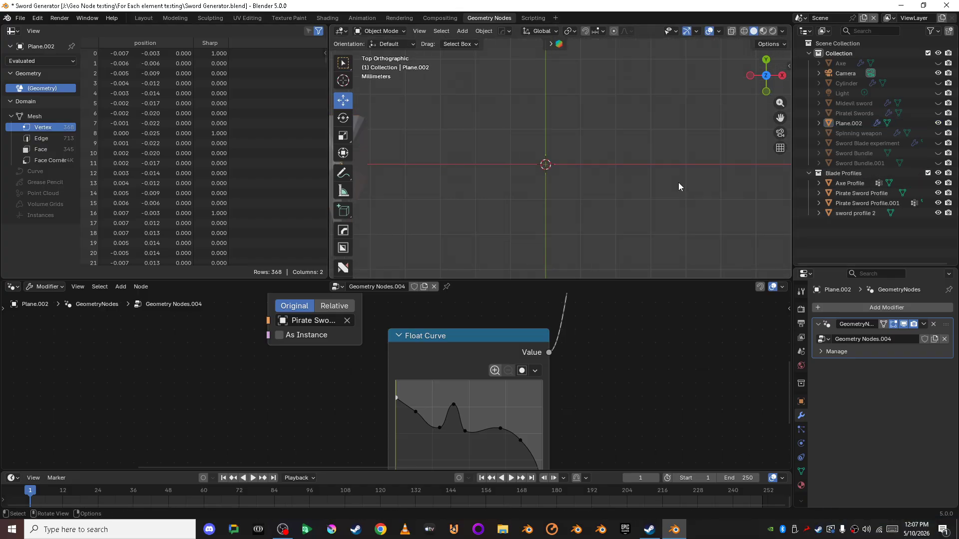
{"action": "scroll", "coordinate": [597, 175], "scroll_direction": "down", "scroll_amount": 4}
{"action": "scroll", "coordinate": [597, 175], "scroll_direction": "up", "scroll_amount": 12}
{"action": "key", "text": "shift+a"}
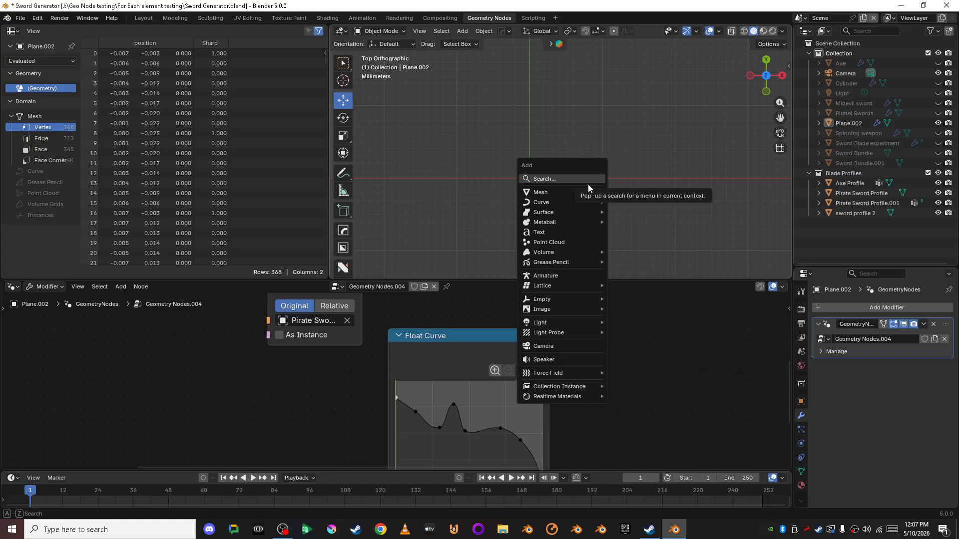
{"action": "mouse_move", "coordinate": [585, 192]}
{"action": "left_click", "coordinate": [657, 213]}
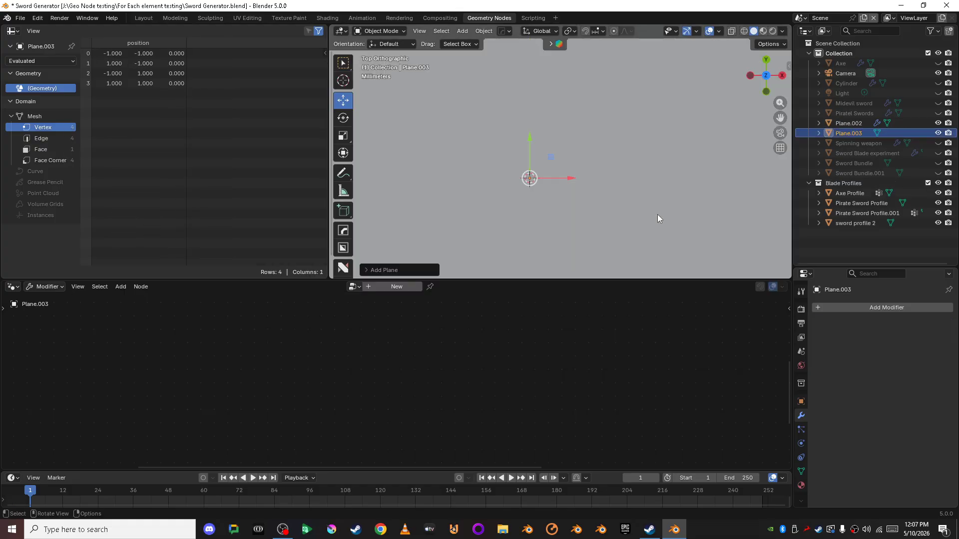
In Edit Mode, scale the new plane's face down to about 6 mm square
{"action": "scroll", "coordinate": [557, 200], "scroll_direction": "down", "scroll_amount": 5}
{"action": "key", "text": "Tab"}
{"action": "left_click", "coordinate": [630, 202]}
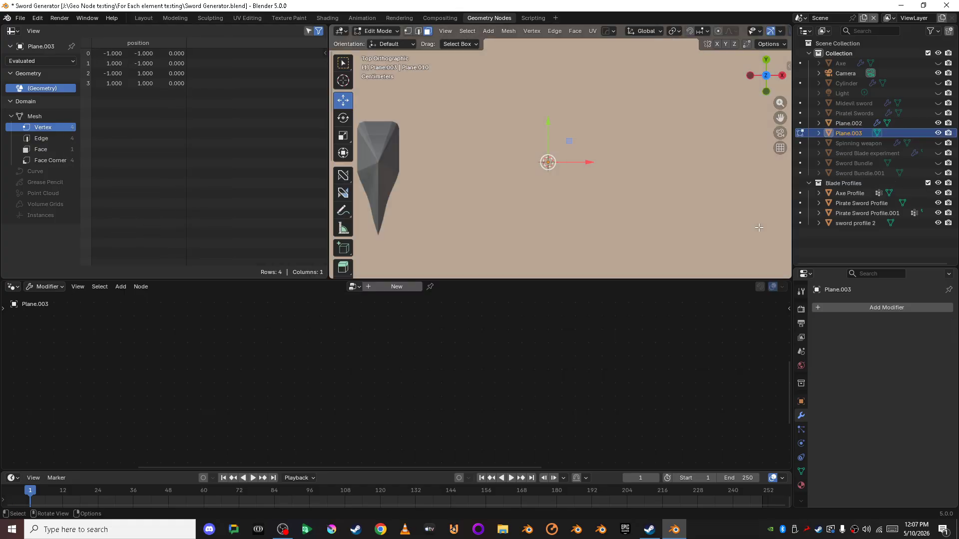
{"action": "key", "text": "s"}
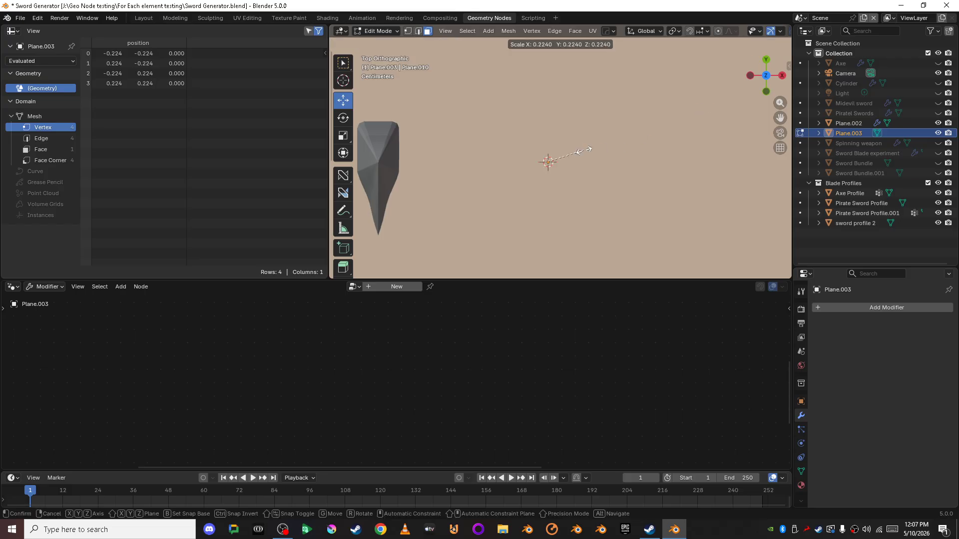
{"action": "left_click", "coordinate": [542, 160]}
{"action": "key", "text": "s"}
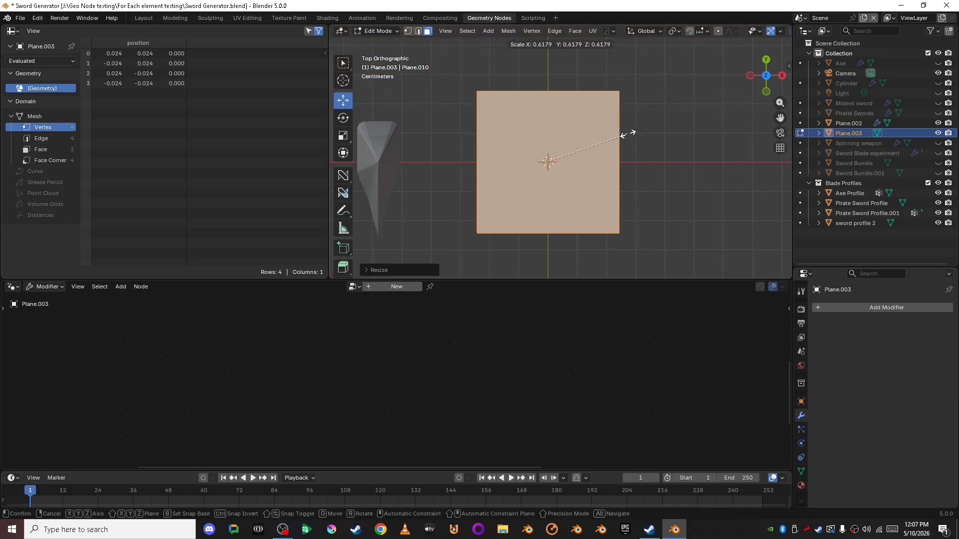
{"action": "left_click", "coordinate": [549, 170]}
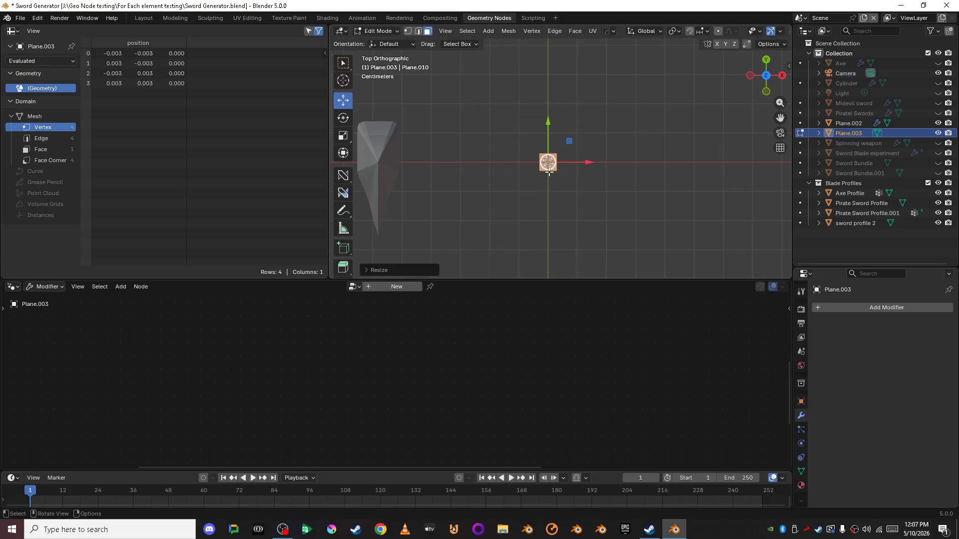
Extrude the square's two edges facing along Y in place and scale them outward along Y to about 7 mm from the centre
{"action": "scroll", "coordinate": [575, 170], "scroll_direction": "up", "scroll_amount": 5}
{"action": "middle_click_drag", "start_coordinate": [575, 170], "coordinate": [606, 155], "text": "shift"}
{"action": "key", "text": "2"}
{"action": "left_click", "coordinate": [548, 138]}
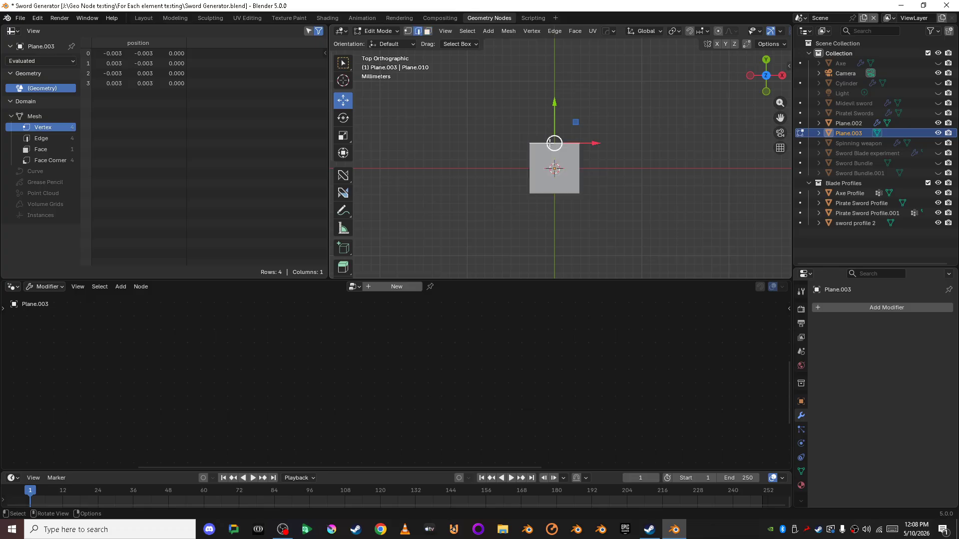
{"action": "left_click", "coordinate": [547, 196], "text": "shift"}
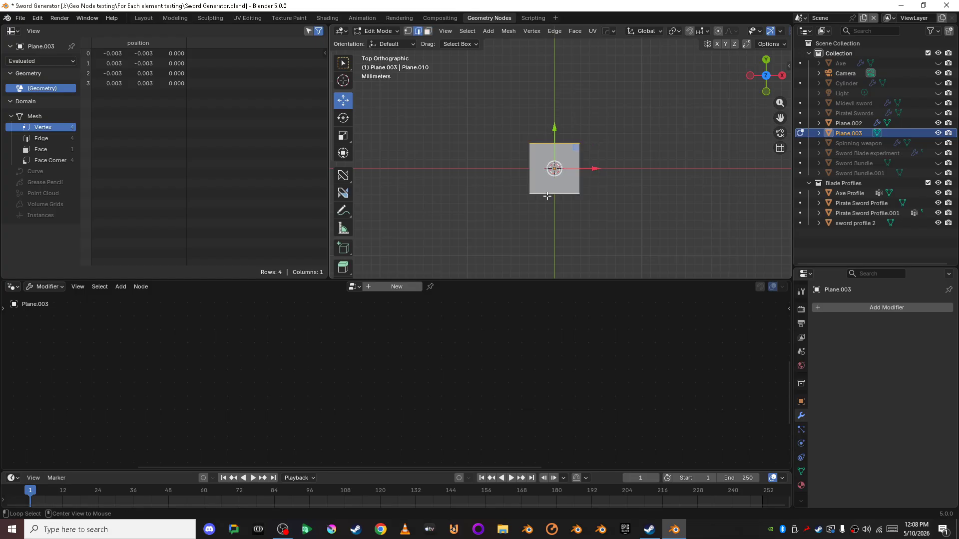
{"action": "key", "text": "e"}
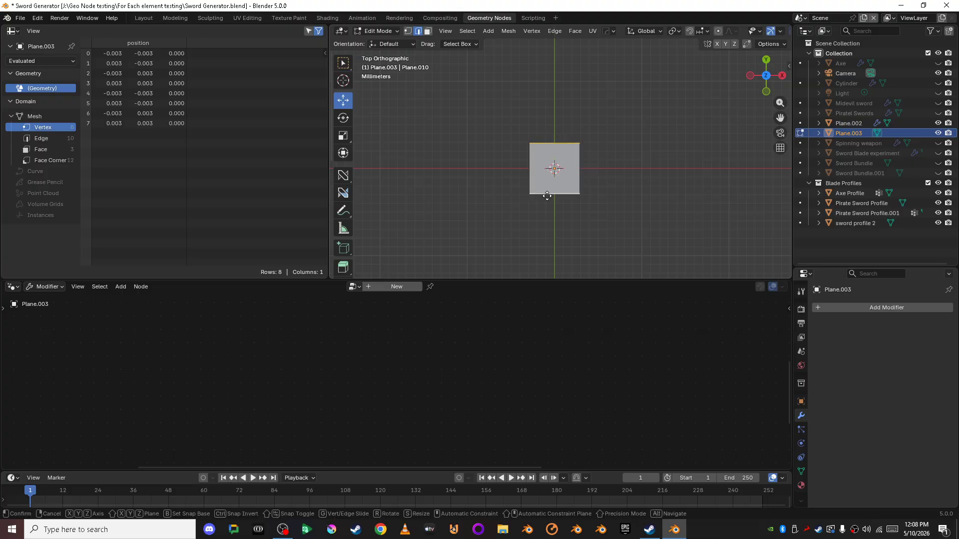
{"action": "key", "text": "Escape"}
{"action": "left_click", "coordinate": [343, 135]}
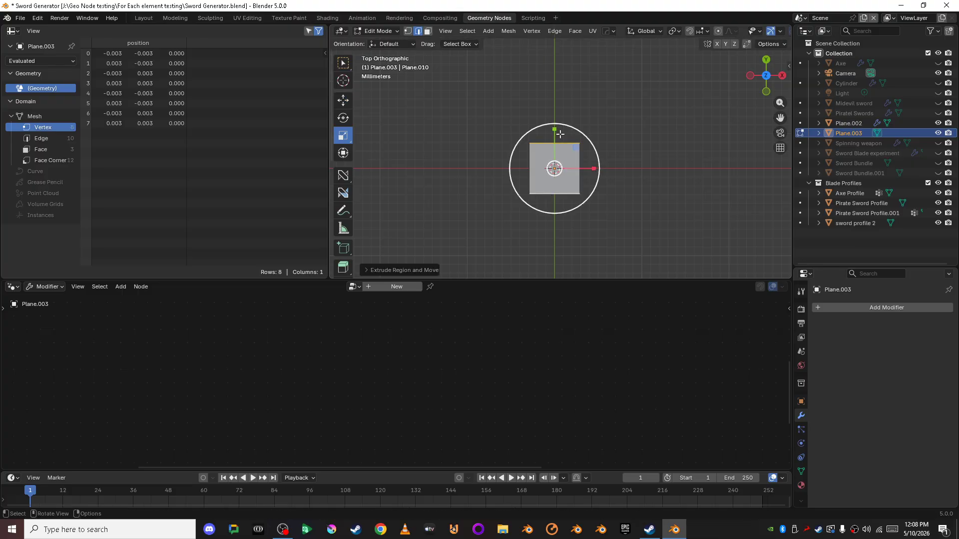
{"action": "left_click_drag", "start_coordinate": [555, 132], "coordinate": [527, 90]}
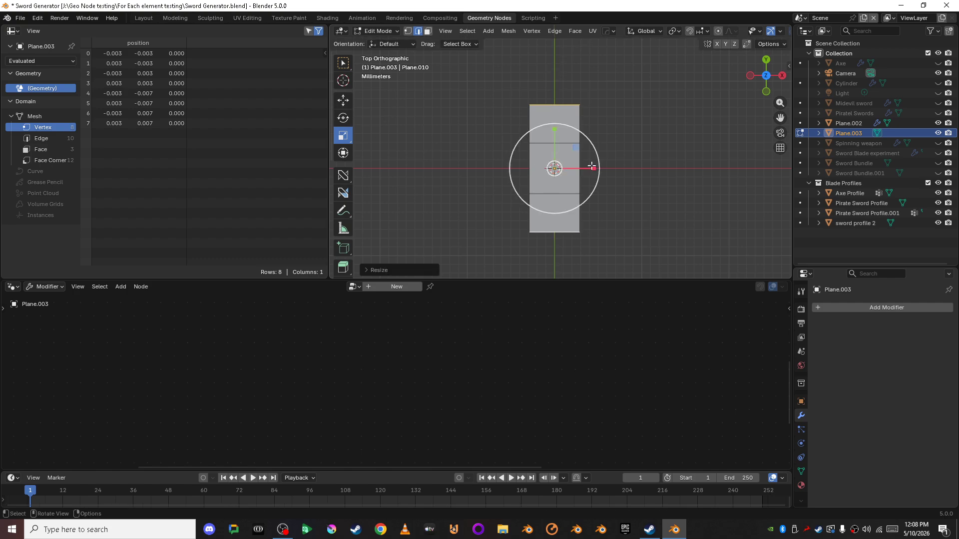
Collapse the extruded end edges into points by scaling them along X with a factor of 0
{"action": "left_click_drag", "start_coordinate": [593, 169], "coordinate": [555, 169]}
{"action": "left_click", "coordinate": [407, 270]}
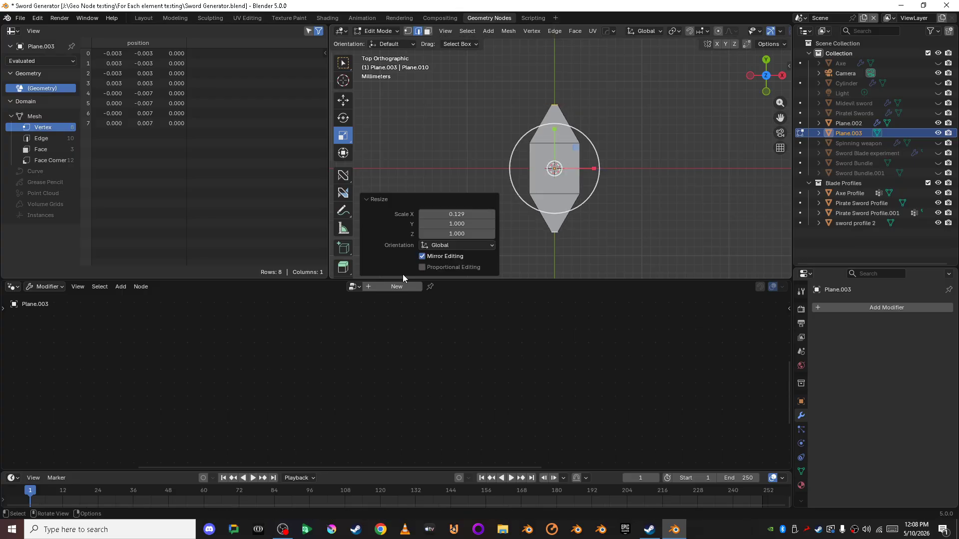
{"action": "left_click", "coordinate": [455, 213]}
{"action": "type", "text": "0"}
{"action": "key", "text": "Return"}
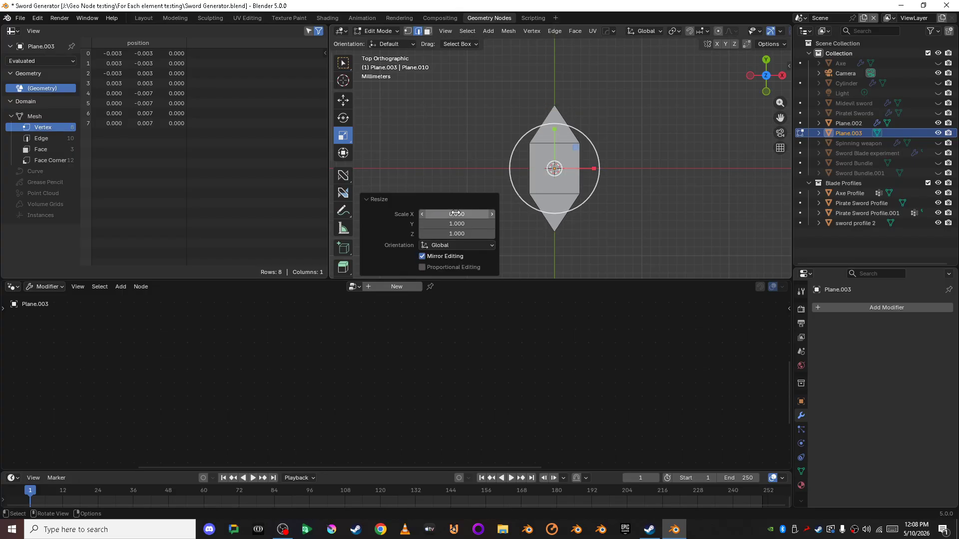
Select all the profile's vertices in X-ray view and merge them by distance
{"action": "left_click", "coordinate": [592, 128]}
{"action": "left_click", "coordinate": [408, 31]}
{"action": "key", "text": "alt+z"}
{"action": "left_click_drag", "start_coordinate": [446, 79], "coordinate": [623, 264]}
{"action": "key", "text": "m"}
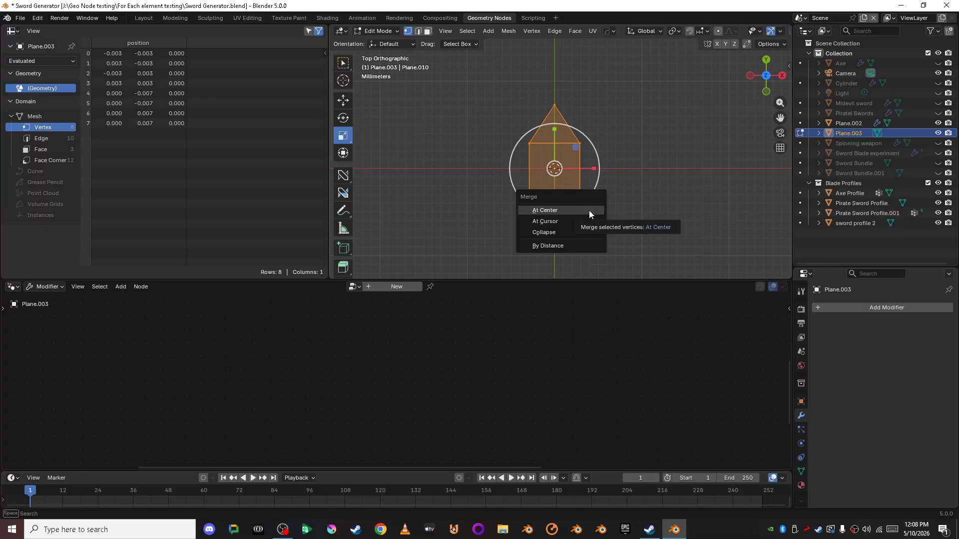
{"action": "left_click", "coordinate": [572, 246]}
{"action": "left_click", "coordinate": [612, 206]}
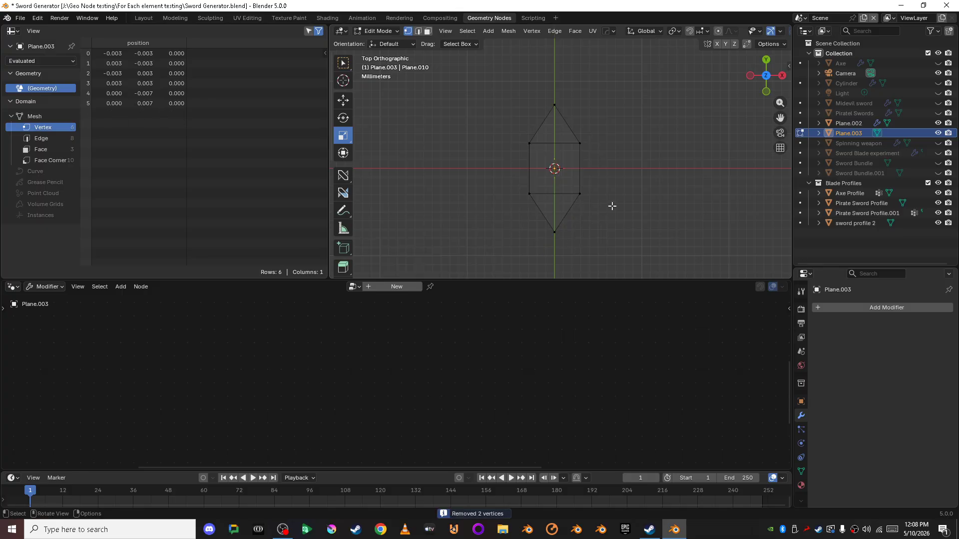
Dissolve the two inner edges crossing the profile between its side corners, with Dissolve Vertices turned off
{"action": "key", "text": "2"}
{"action": "left_click", "coordinate": [555, 196]}
{"action": "scroll", "coordinate": [567, 152], "scroll_direction": "up", "scroll_amount": 4}
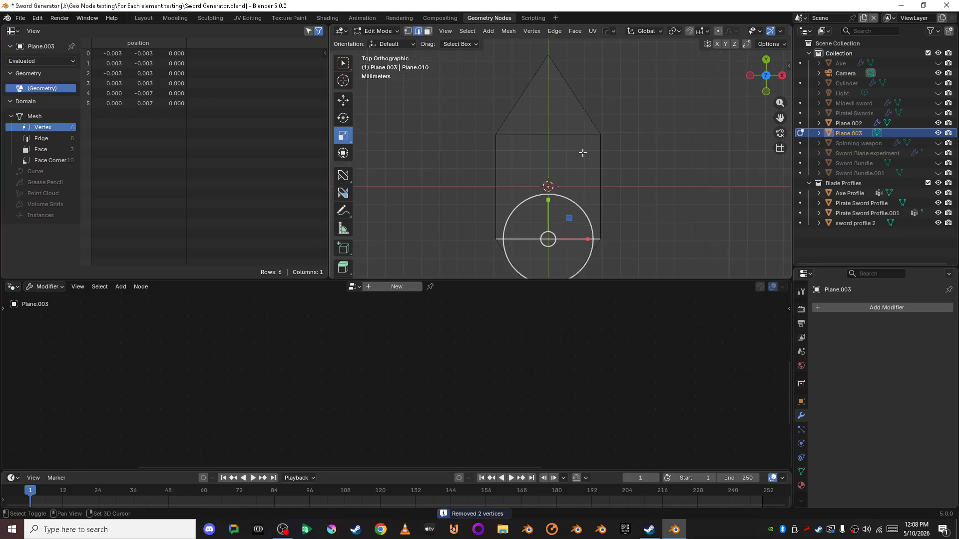
{"action": "left_click", "coordinate": [554, 130], "text": "shift"}
{"action": "key", "text": "ctrl+x"}
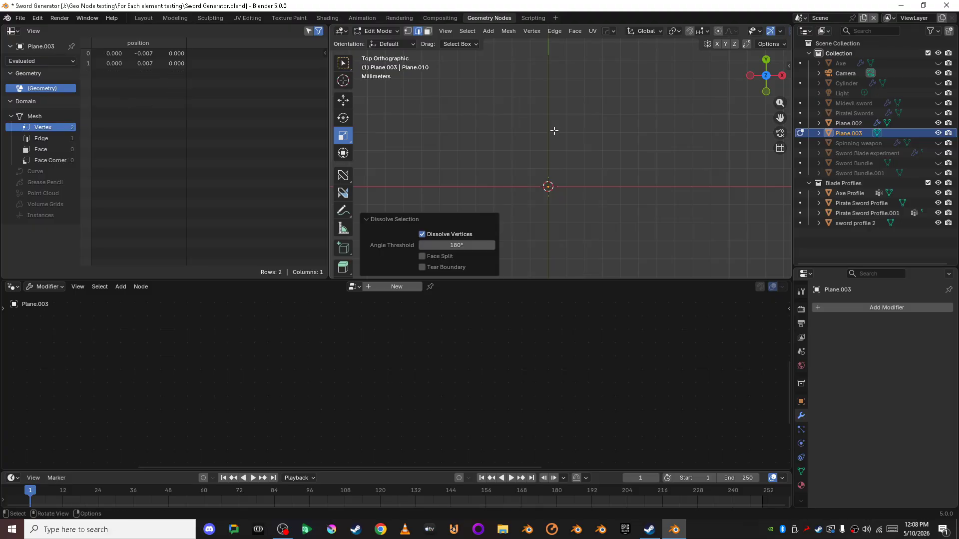
{"action": "left_click", "coordinate": [422, 234]}
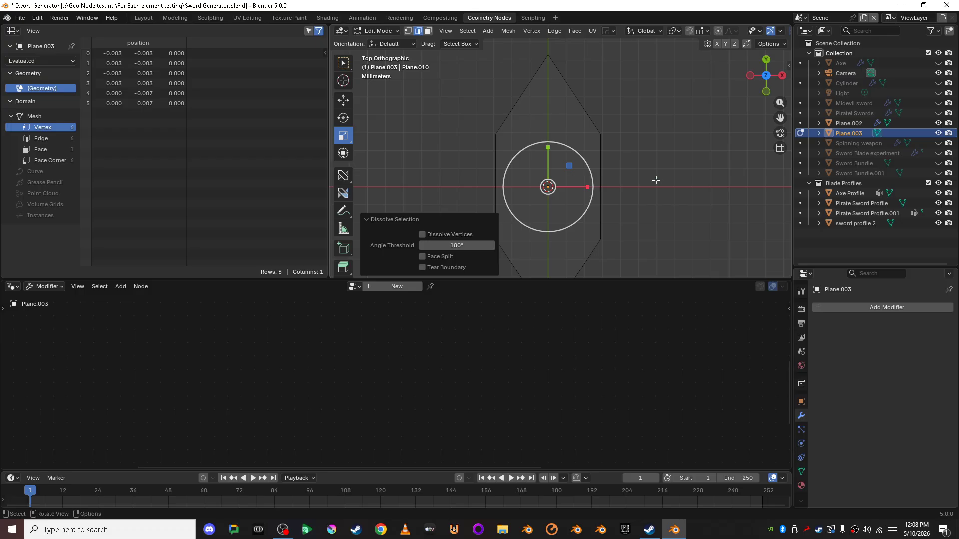
{"action": "left_click", "coordinate": [612, 198]}
{"action": "scroll", "coordinate": [612, 198], "scroll_direction": "down", "scroll_amount": 3}
{"action": "scroll", "coordinate": [560, 152], "scroll_direction": "up", "scroll_amount": 3}
Delete only the profile's face, keeping its outline edges and vertices
{"action": "key", "text": "Tab"}
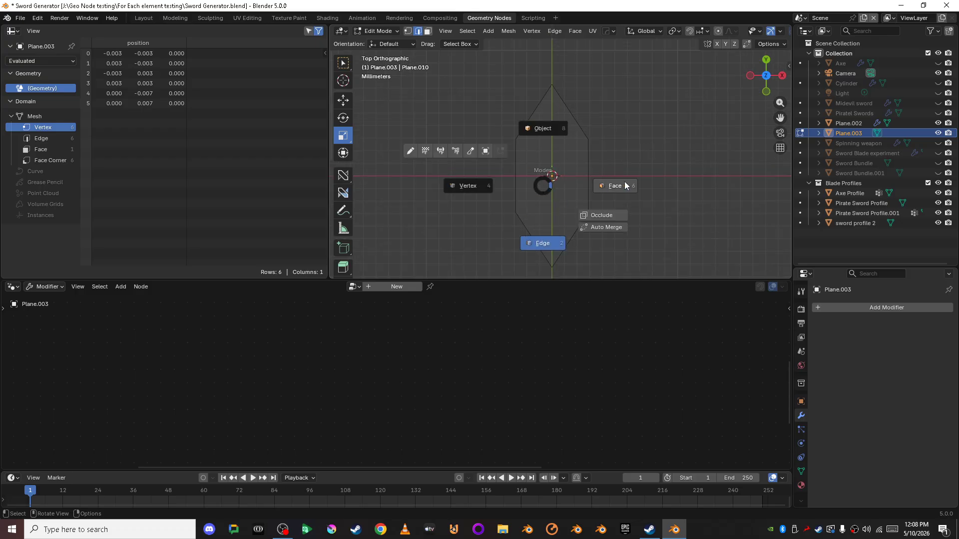
{"action": "left_click", "coordinate": [626, 184]}
{"action": "left_click", "coordinate": [555, 182]}
{"action": "key", "text": "x"}
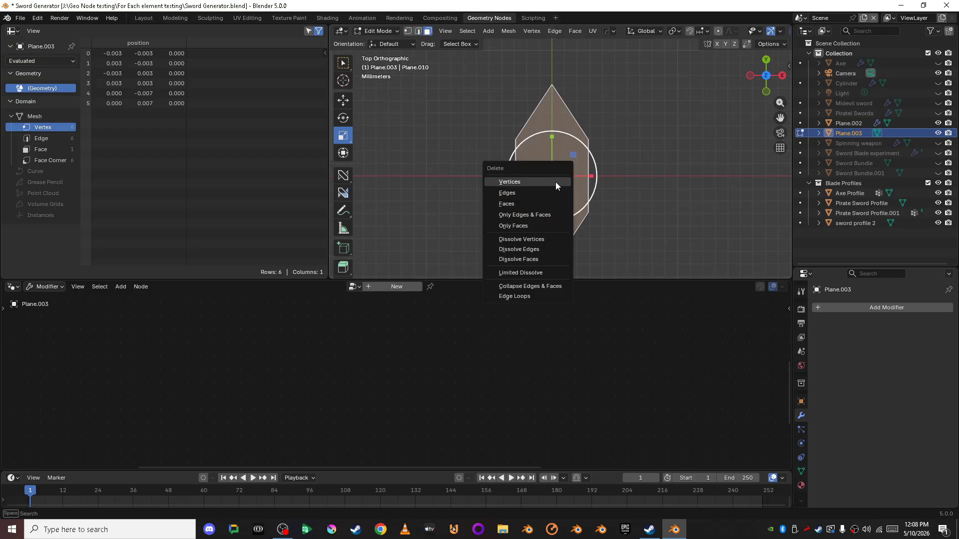
{"action": "left_click", "coordinate": [535, 223]}
{"action": "scroll", "coordinate": [605, 203], "scroll_direction": "down", "scroll_amount": 3}
{"action": "scroll", "coordinate": [605, 204], "scroll_direction": "up", "scroll_amount": 4}
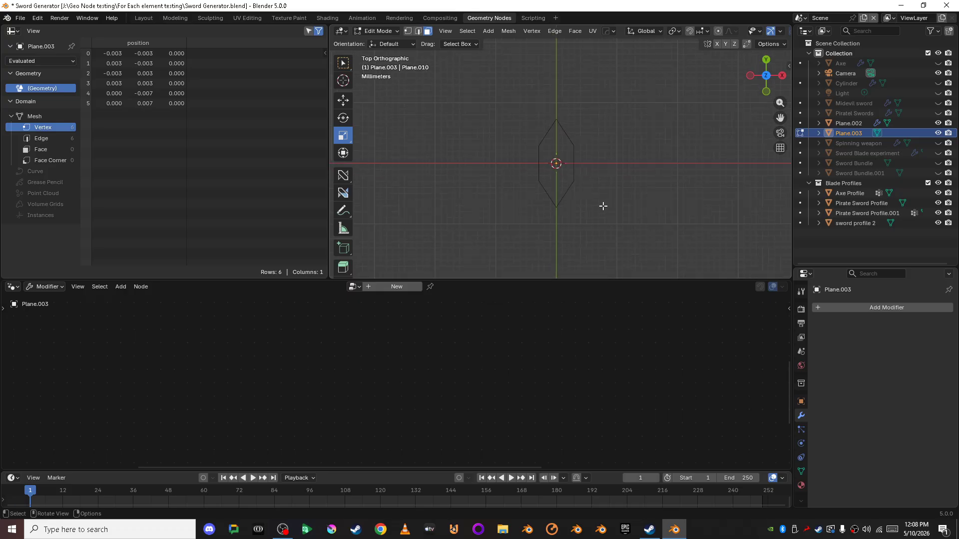
{"action": "scroll", "coordinate": [605, 208], "scroll_direction": "down", "scroll_amount": 1}
Bevel the profile's two tip vertices with the bevel affecting vertices and 3 segments
{"action": "middle_click_drag", "start_coordinate": [592, 183], "coordinate": [592, 210], "text": "shift"}
{"action": "key", "text": "Tab"}
{"action": "left_click", "coordinate": [430, 159]}
{"action": "left_click", "coordinate": [552, 88]}
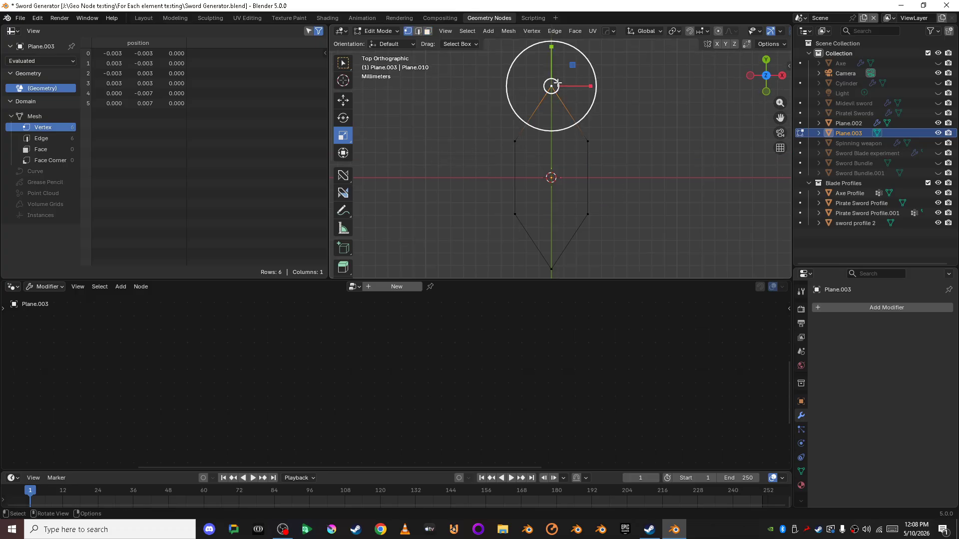
{"action": "left_click", "coordinate": [554, 265], "text": "shift"}
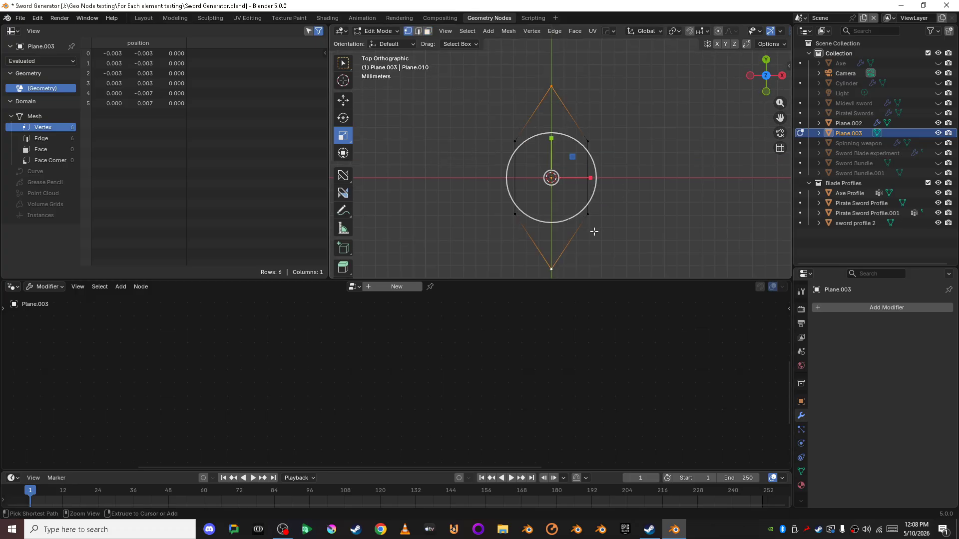
{"action": "key", "text": "ctrl+b"}
{"action": "left_click", "coordinate": [658, 229]}
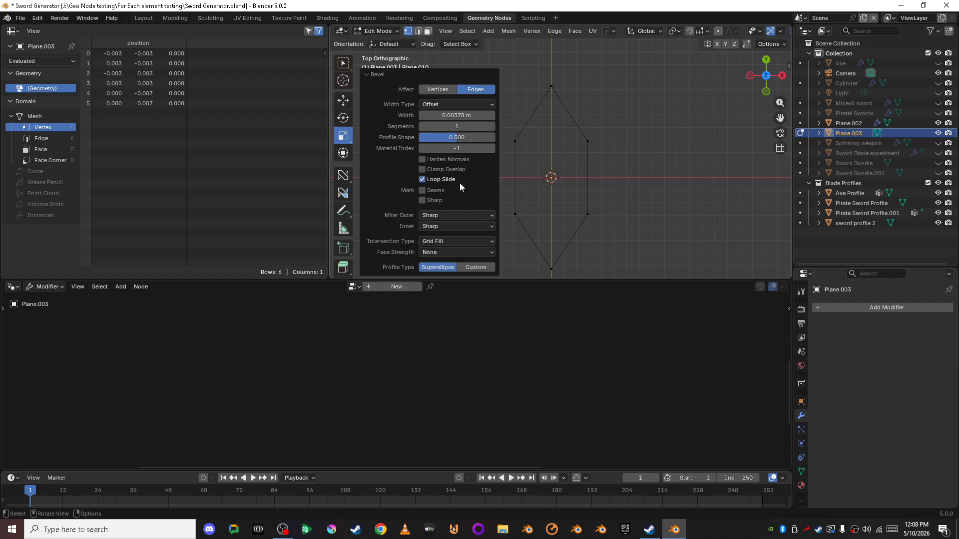
{"action": "left_click", "coordinate": [490, 125]}
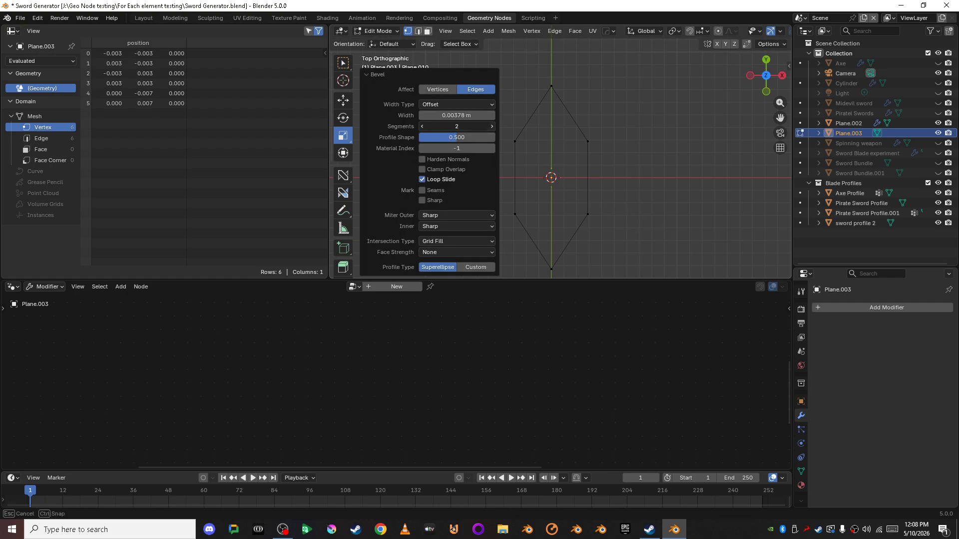
{"action": "left_click", "coordinate": [492, 127]}
{"action": "left_click", "coordinate": [435, 90]}
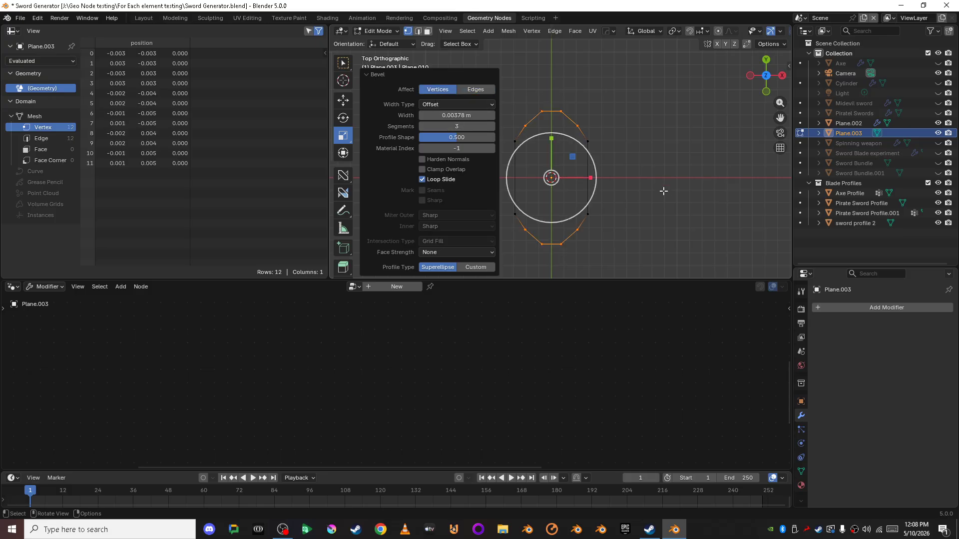
Set the tip bevel's profile shape to 1.000, its segments to 2 and its width to 0.00278 m
{"action": "middle_click_drag", "start_coordinate": [664, 191], "coordinate": [663, 163], "text": "shift"}
{"action": "left_click_drag", "start_coordinate": [448, 138], "coordinate": [493, 137]}
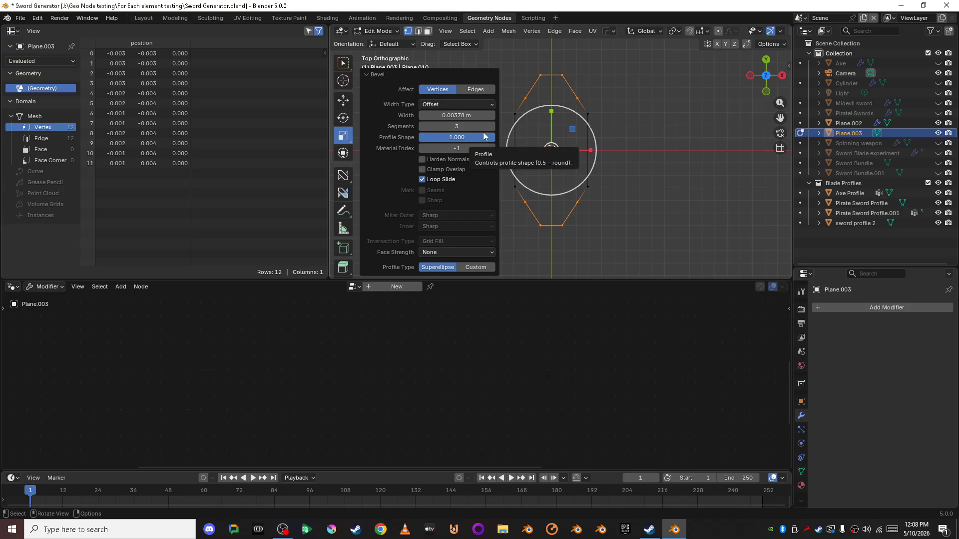
{"action": "left_click", "coordinate": [423, 126]}
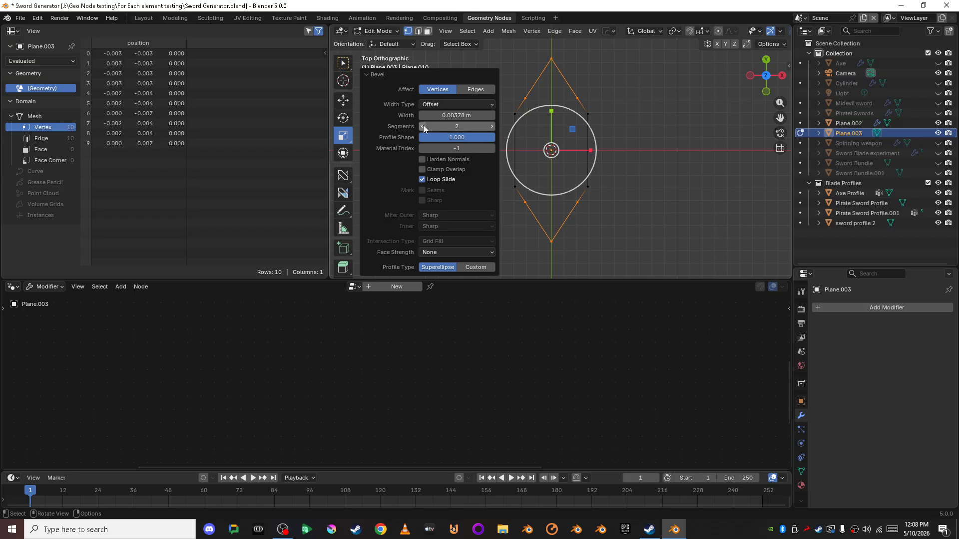
{"action": "left_click_drag", "start_coordinate": [477, 116], "coordinate": [475, 115]}
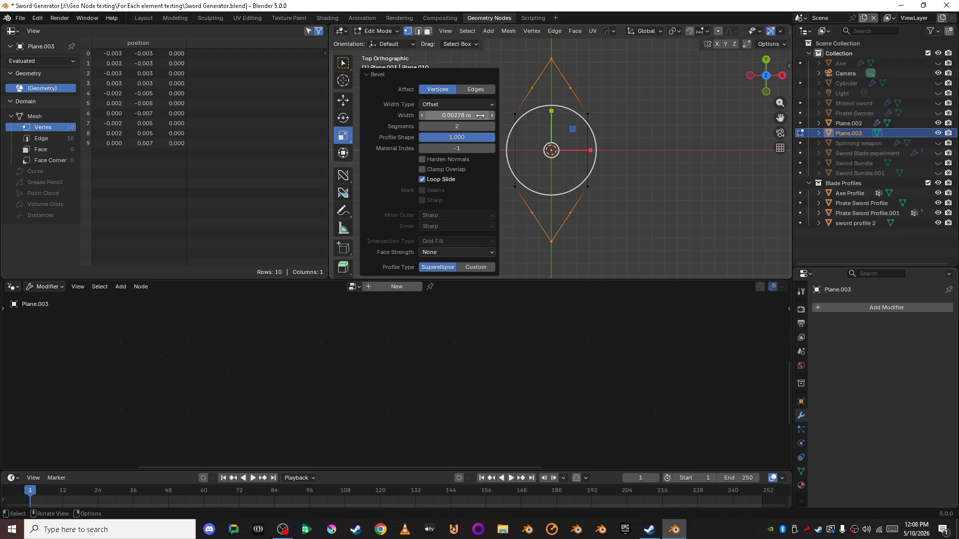
{"action": "left_click", "coordinate": [669, 190]}
Vertex-bevel the four new vertices midway along the slanted edges, with 2 segments and a width of about 0.00123 m
{"action": "left_click", "coordinate": [570, 212]}
{"action": "left_click", "coordinate": [532, 212], "text": "shift"}
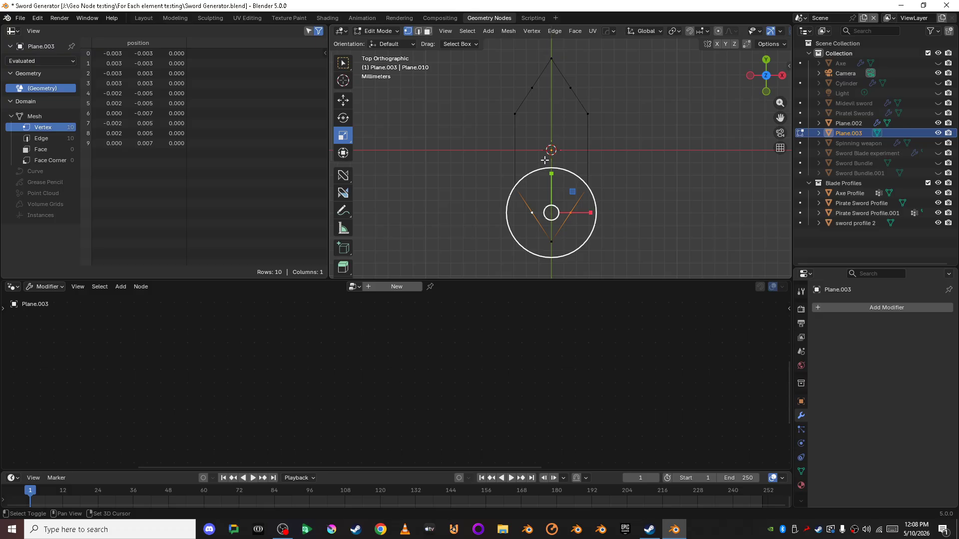
{"action": "left_click", "coordinate": [532, 88], "text": "shift"}
{"action": "left_click", "coordinate": [571, 88], "text": "shift"}
{"action": "key", "text": "ctrl+b"}
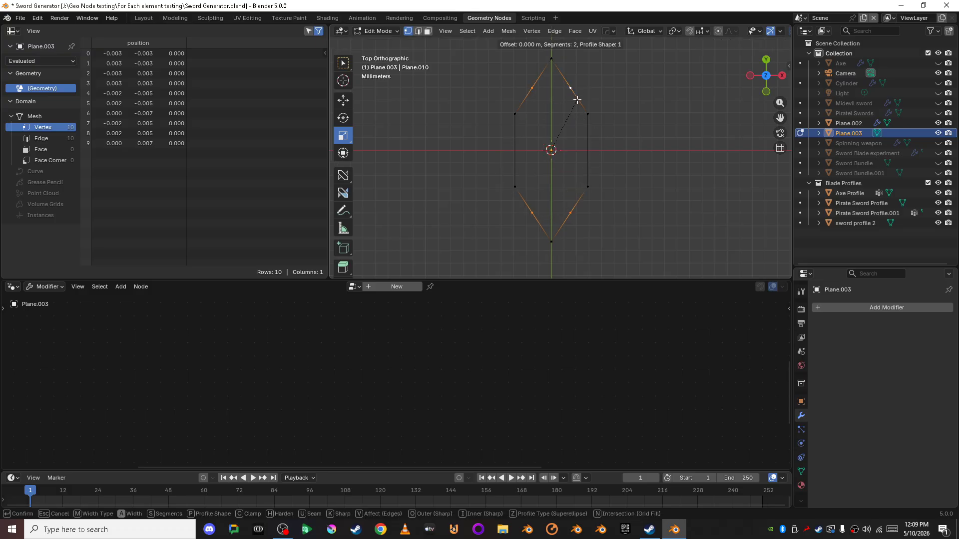
{"action": "key", "text": "v"}
{"action": "left_click", "coordinate": [594, 105]}
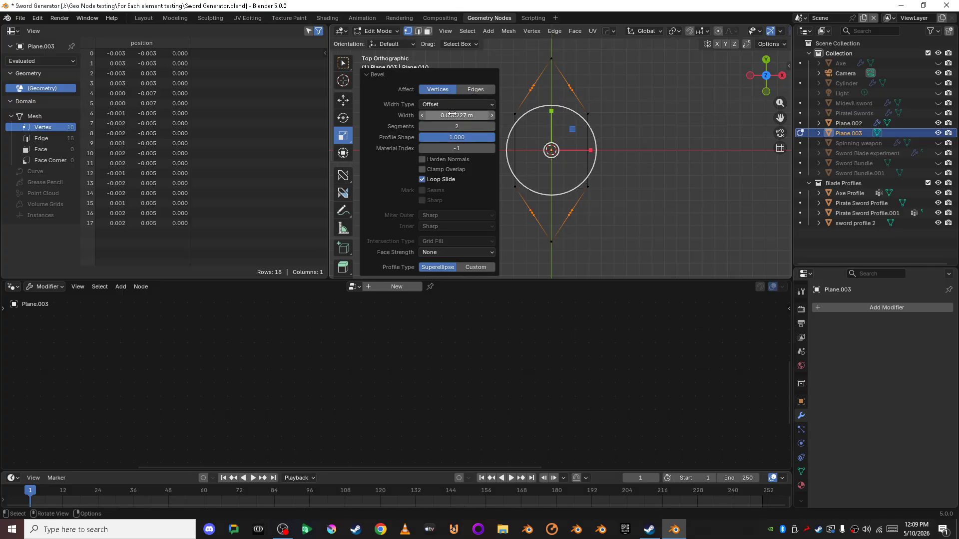
{"action": "left_click_drag", "start_coordinate": [453, 115], "coordinate": [467, 115]}
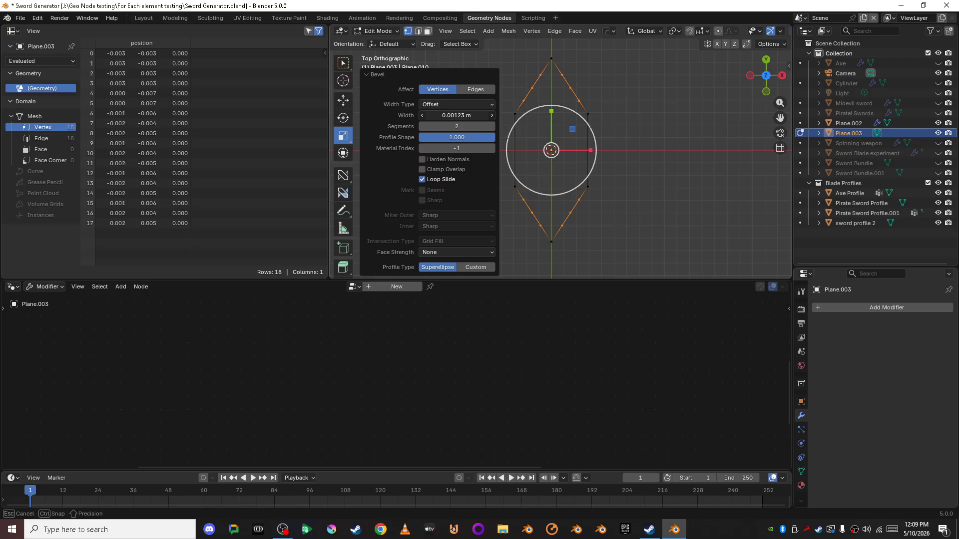
{"action": "left_click", "coordinate": [656, 183]}
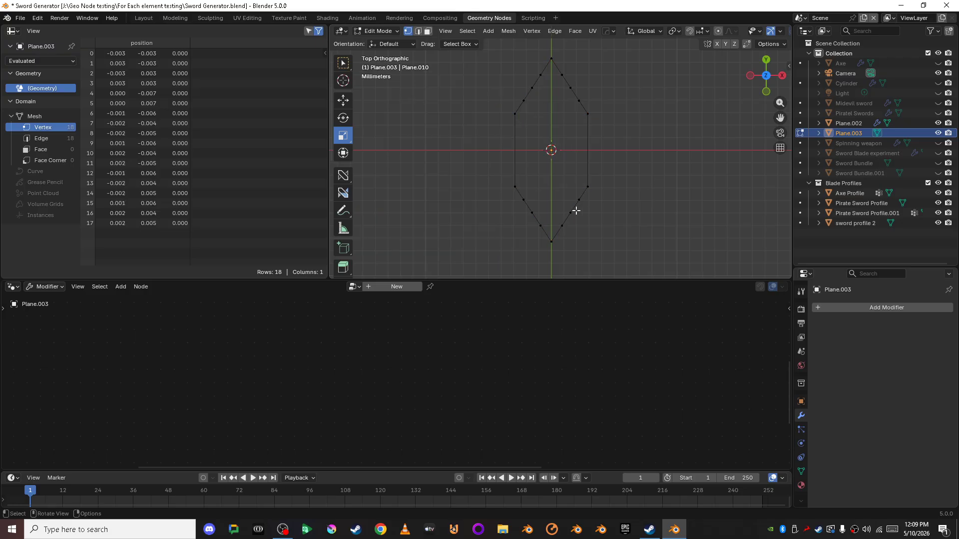
With proportional editing on, scale the four slanted edges' middle vertices inward along X to about 1 mm from the centre line
{"action": "left_click", "coordinate": [575, 211]}
{"action": "left_click", "coordinate": [536, 212], "text": "shift"}
{"action": "left_click", "coordinate": [533, 88], "text": "shift"}
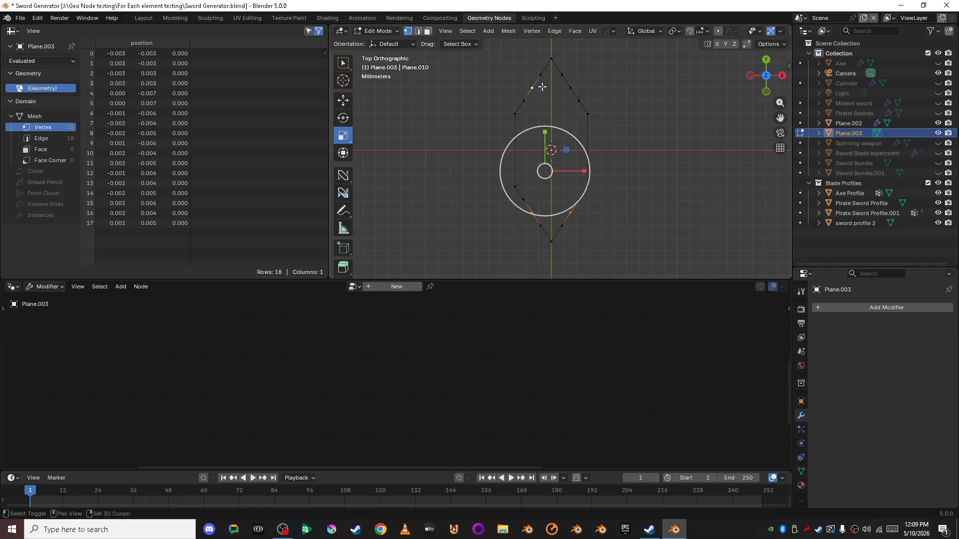
{"action": "left_click", "coordinate": [571, 86], "text": "shift"}
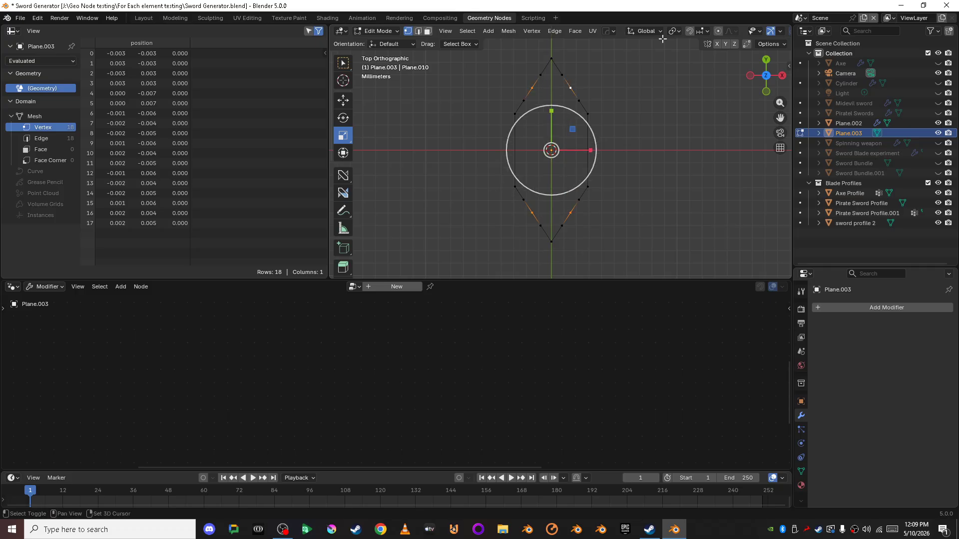
{"action": "left_click", "coordinate": [718, 30]}
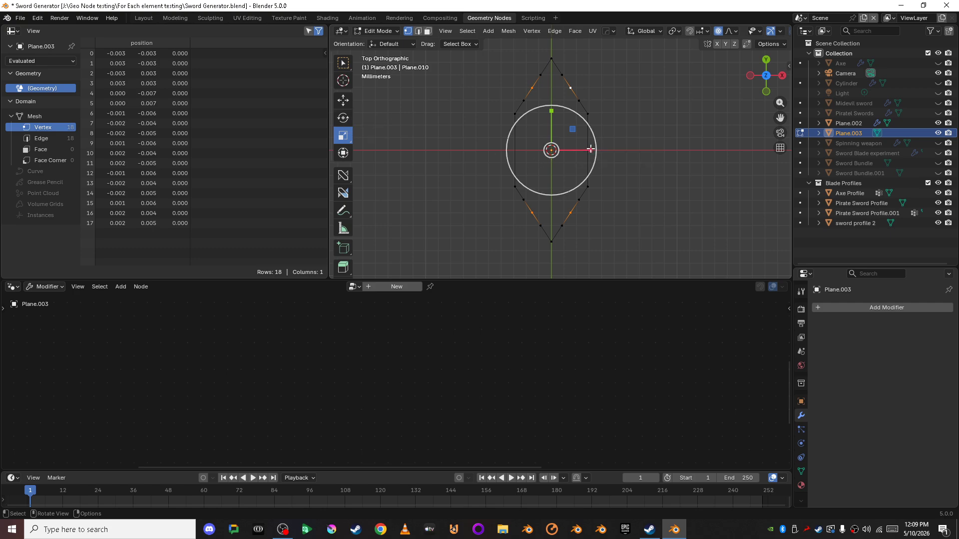
{"action": "left_click_drag", "start_coordinate": [590, 149], "coordinate": [585, 149]}
{"action": "scroll", "coordinate": [584, 148], "scroll_direction": "up", "scroll_amount": 5}
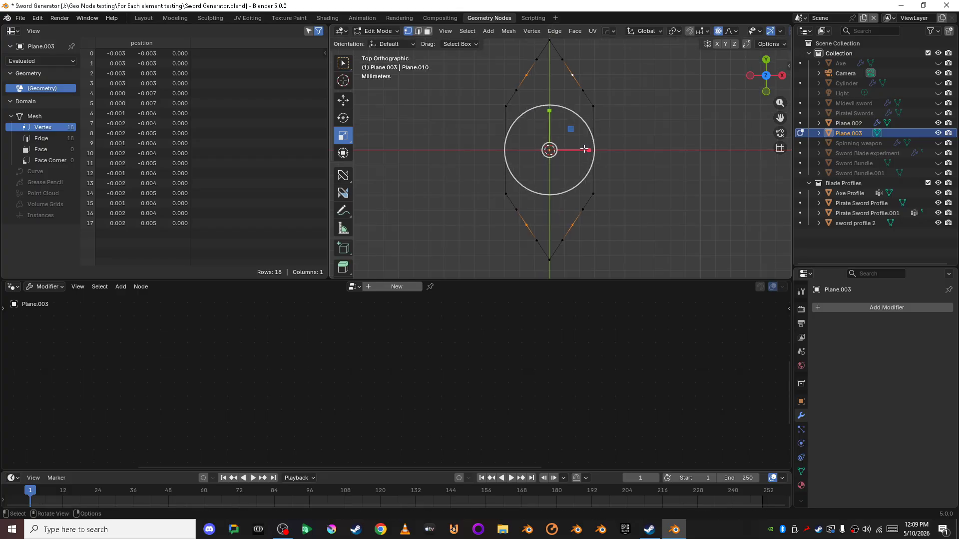
{"action": "scroll", "coordinate": [583, 148], "scroll_direction": "down", "scroll_amount": 2}
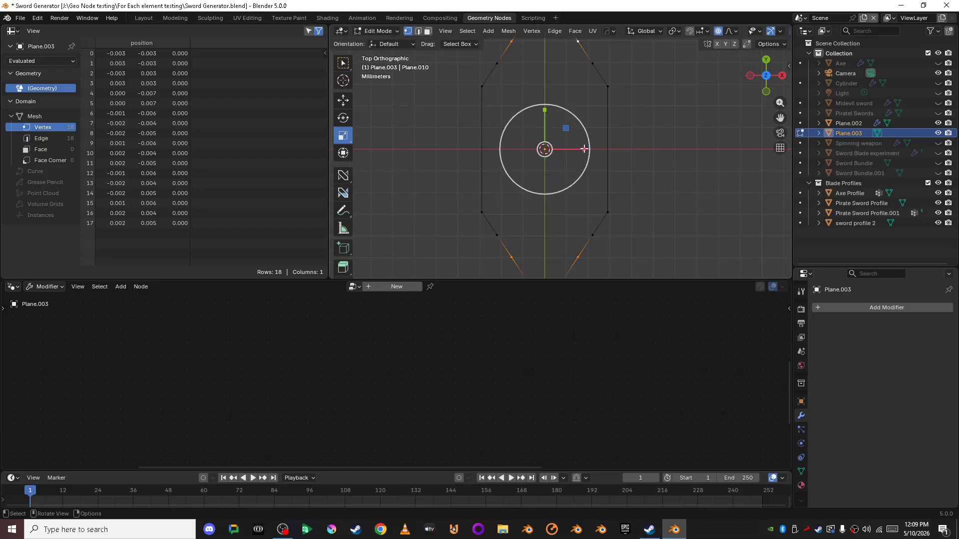
{"action": "scroll", "coordinate": [584, 149], "scroll_direction": "down", "scroll_amount": 2}
{"action": "left_click_drag", "start_coordinate": [585, 149], "coordinate": [572, 151]}
{"action": "scroll", "coordinate": [588, 151], "scroll_direction": "up", "scroll_amount": 10}
{"action": "scroll", "coordinate": [581, 151], "scroll_direction": "up", "scroll_amount": 3}
{"action": "left_click", "coordinate": [670, 184]}
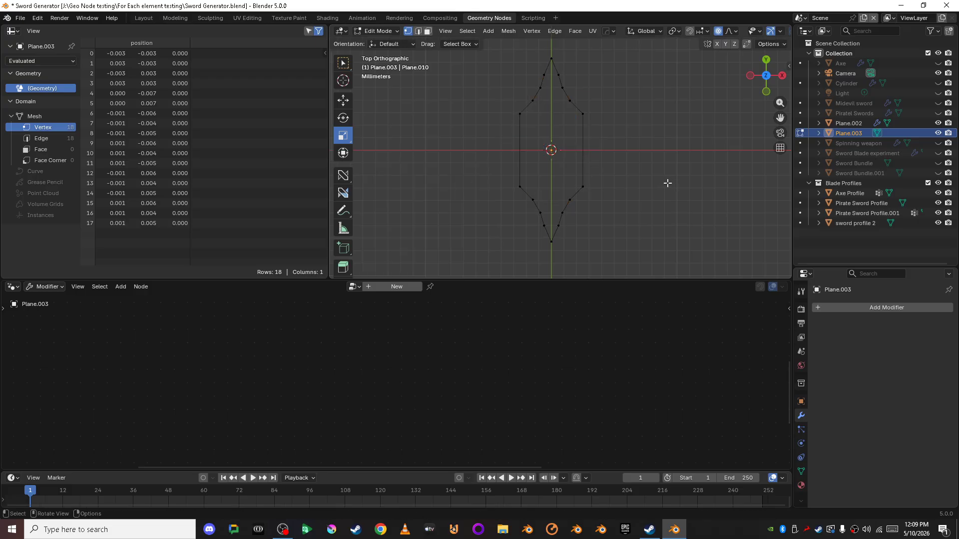
Subdivide the profile's two straight side edges with one cut
{"action": "scroll", "coordinate": [667, 183], "scroll_direction": "up", "scroll_amount": 2}
{"action": "middle_click_drag", "start_coordinate": [664, 188], "coordinate": [646, 230], "text": "shift"}
{"action": "key", "text": "2"}
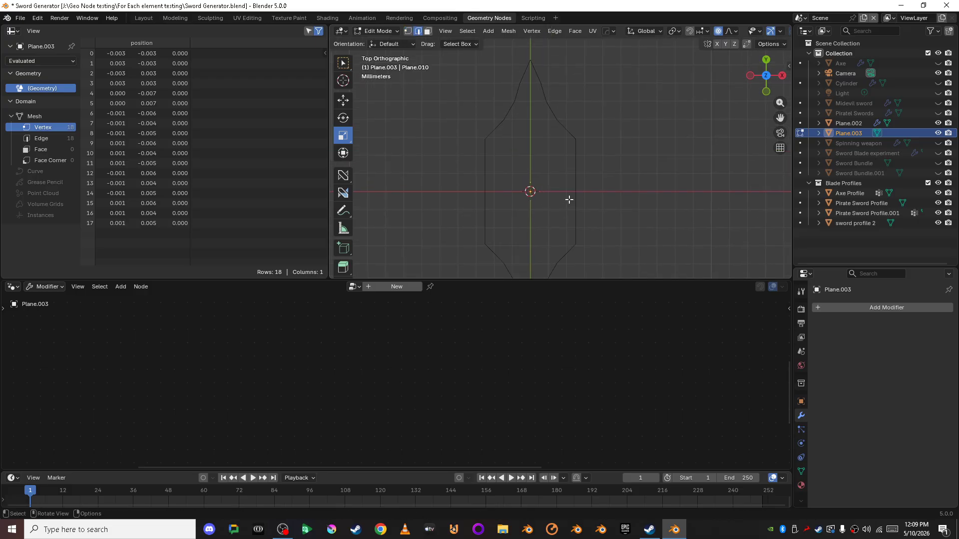
{"action": "left_click", "coordinate": [575, 199]}
{"action": "right_click", "coordinate": [478, 191]}
{"action": "left_click", "coordinate": [477, 190]}
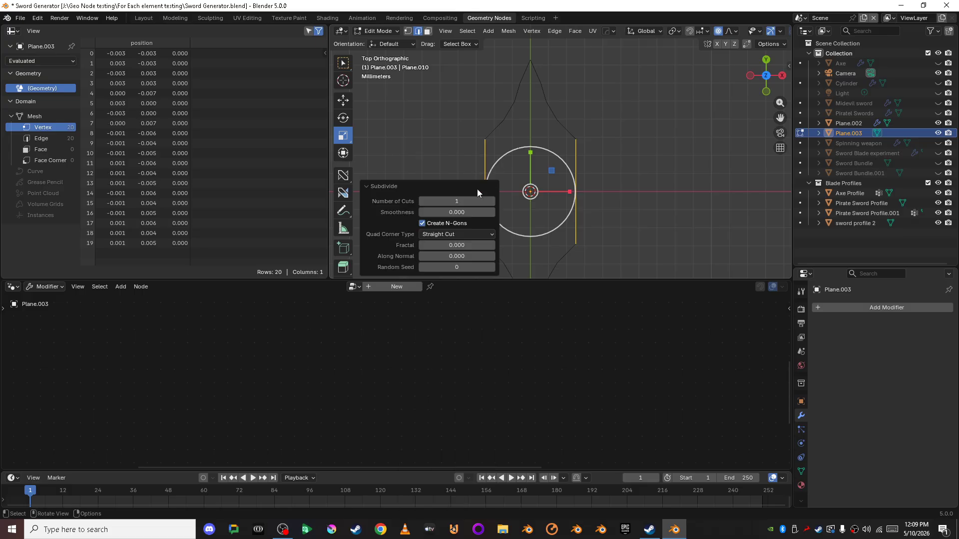
{"action": "left_click", "coordinate": [696, 200]}
Vertex-bevel the midpoints of both side edges with 2 segments, adding vertices about 1 mm above and below them
{"action": "key", "text": "1"}
{"action": "left_click", "coordinate": [480, 189]}
{"action": "left_click", "coordinate": [575, 191], "text": "shift"}
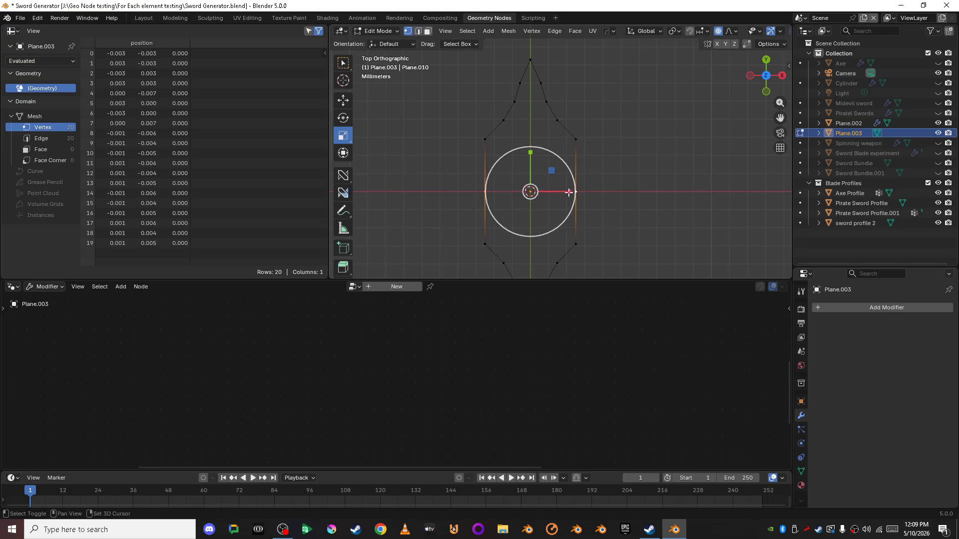
{"action": "key", "text": "ctrl+b"}
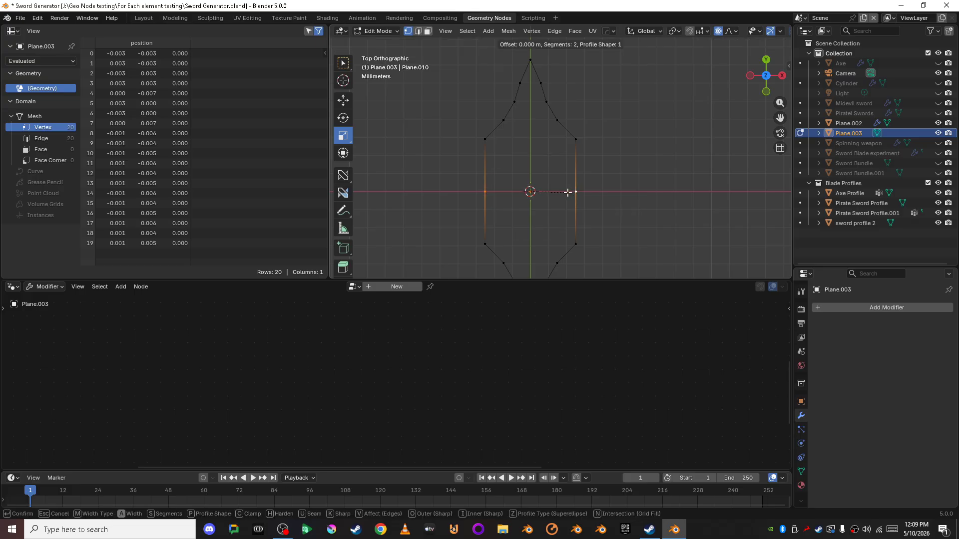
{"action": "left_click", "coordinate": [568, 192]}
{"action": "middle_click_drag", "start_coordinate": [609, 141], "coordinate": [637, 137], "text": "shift"}
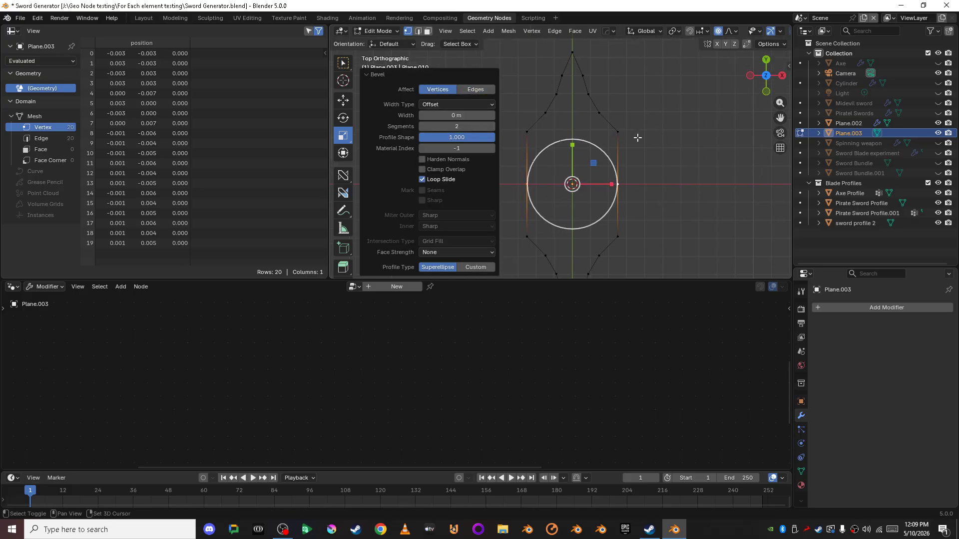
{"action": "left_click_drag", "start_coordinate": [462, 138], "coordinate": [456, 116]}
{"action": "left_click", "coordinate": [653, 192]}
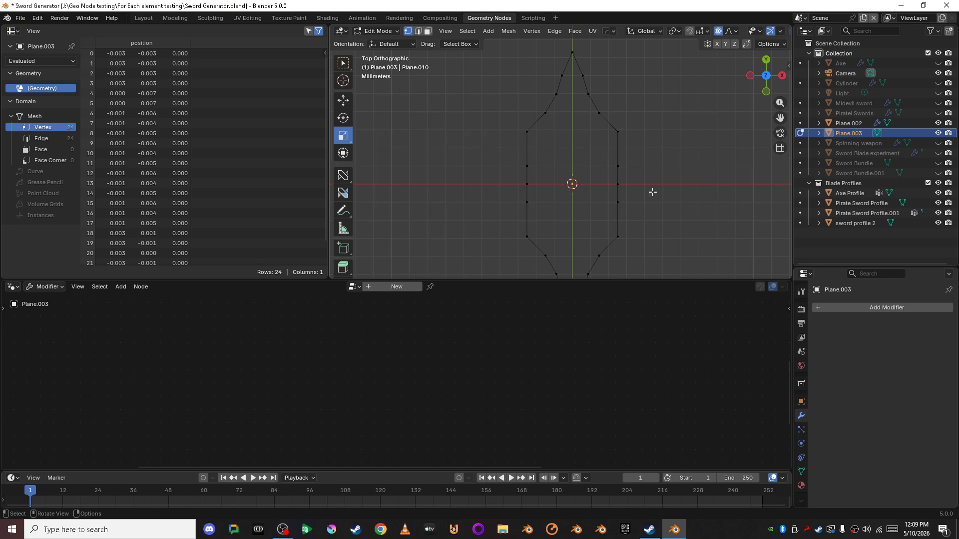
Scale the two side midpoints inward along X with proportional editing, to about 2 mm from the centre line
{"action": "left_click_drag", "start_coordinate": [518, 159], "coordinate": [619, 174]}
{"action": "left_click", "coordinate": [530, 183]}
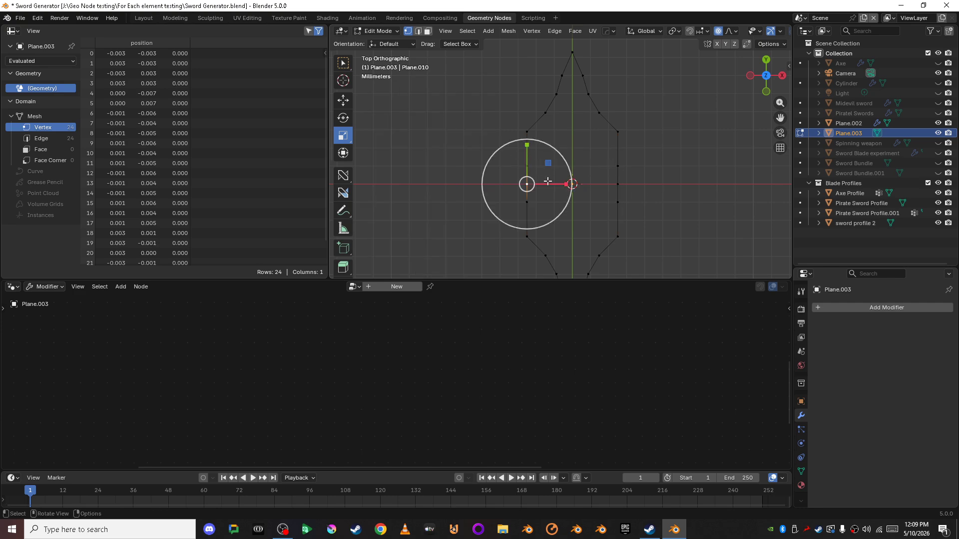
{"action": "left_click", "coordinate": [617, 184], "text": "shift"}
{"action": "key", "text": "s"}
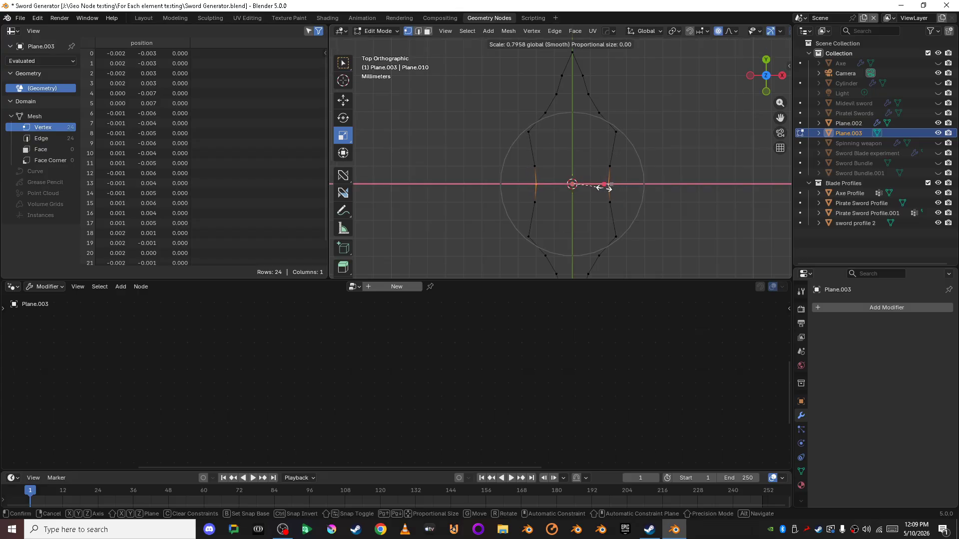
{"action": "scroll", "coordinate": [603, 186], "scroll_direction": "up", "scroll_amount": 3}
{"action": "scroll", "coordinate": [608, 189], "scroll_direction": "up", "scroll_amount": 4}
{"action": "left_click_drag", "start_coordinate": [597, 190], "coordinate": [598, 190]}
{"action": "left_click", "coordinate": [697, 206]}
Return to Object Mode and deselect the finished profile
{"action": "scroll", "coordinate": [700, 208], "scroll_direction": "down", "scroll_amount": 4}
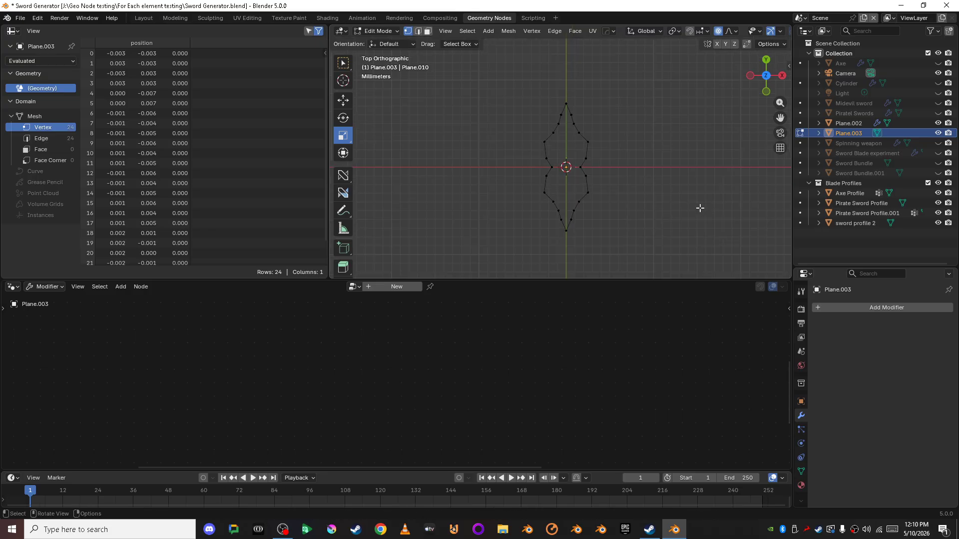
{"action": "key", "text": "Tab"}
{"action": "left_click", "coordinate": [632, 160]}
{"action": "scroll", "coordinate": [632, 160], "scroll_direction": "down", "scroll_amount": 2}
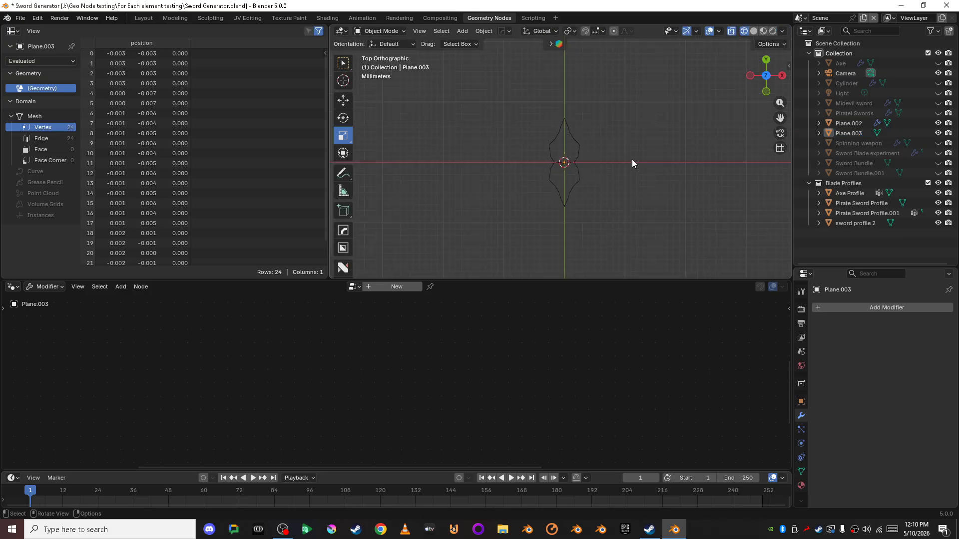
Rename the Plane.003 profile object as "Double edge Sword Profie" and move it to the Blade Profiles collection
{"action": "left_click", "coordinate": [563, 184]}
{"action": "middle_click_drag", "start_coordinate": [563, 184], "coordinate": [601, 156]}
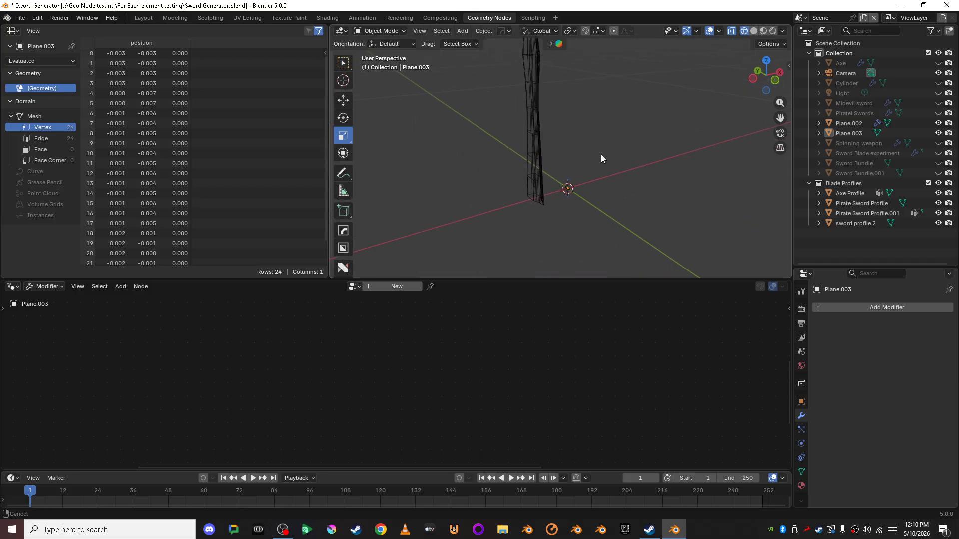
{"action": "left_click", "coordinate": [521, 171]}
{"action": "scroll", "coordinate": [574, 186], "scroll_direction": "up", "scroll_amount": 3}
{"action": "left_click", "coordinate": [588, 239]}
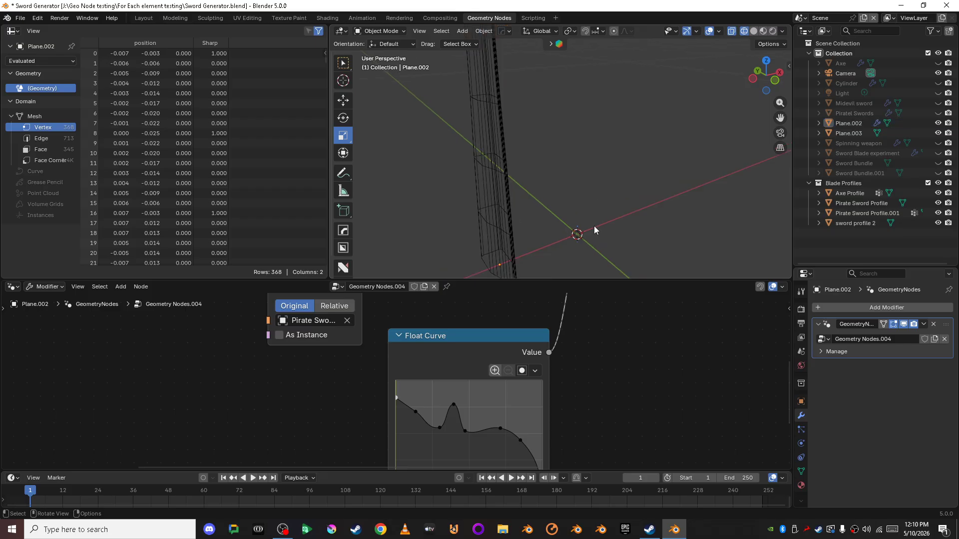
{"action": "double_click", "coordinate": [860, 132]}
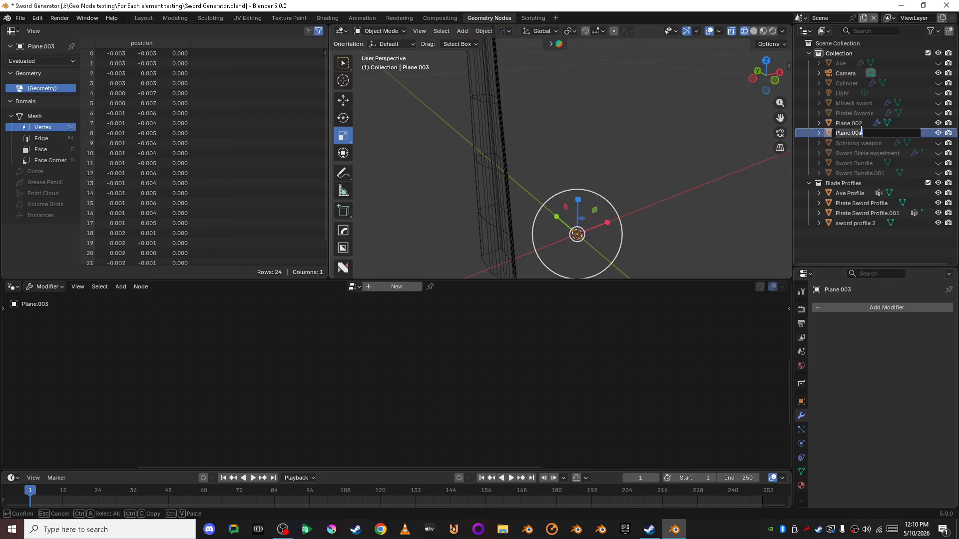
{"action": "key", "text": "BackSpace"}
{"action": "key", "text": "Return"}
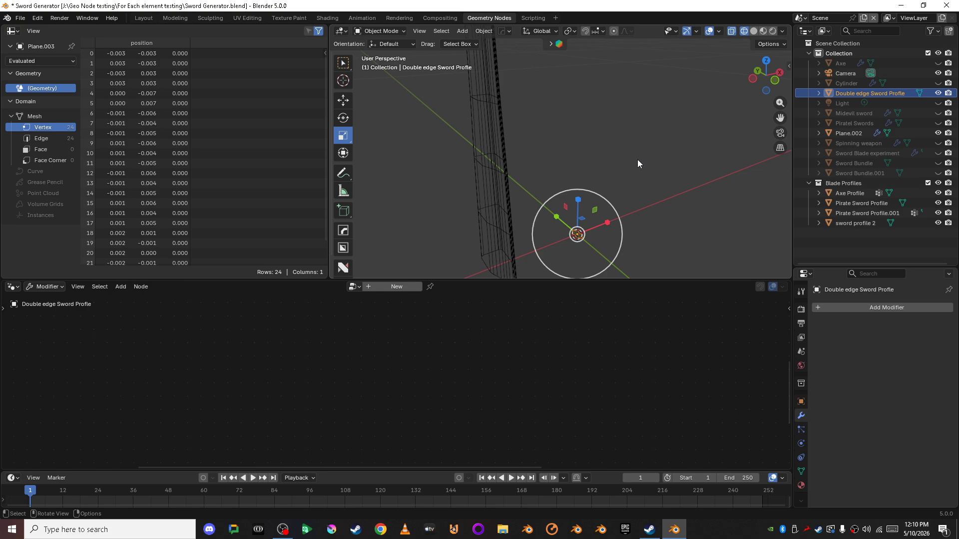
{"action": "key", "text": "m"}
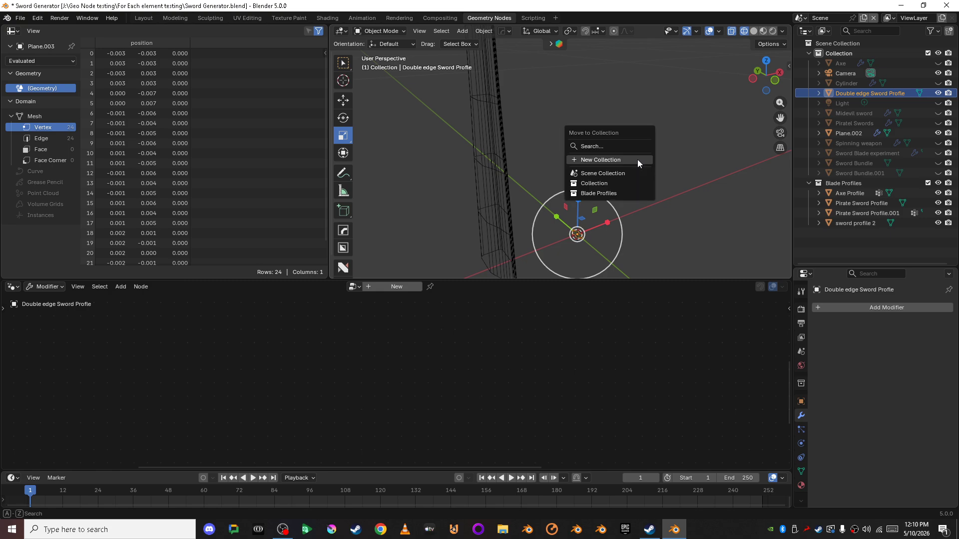
{"action": "left_click", "coordinate": [617, 194]}
Replace the Pirate Sword profile in the blade's Object Info node with the Double edge Sword Profie object
{"action": "scroll", "coordinate": [621, 184], "scroll_direction": "down", "scroll_amount": 2}
{"action": "middle_click_drag", "start_coordinate": [621, 184], "coordinate": [664, 169], "text": "shift"}
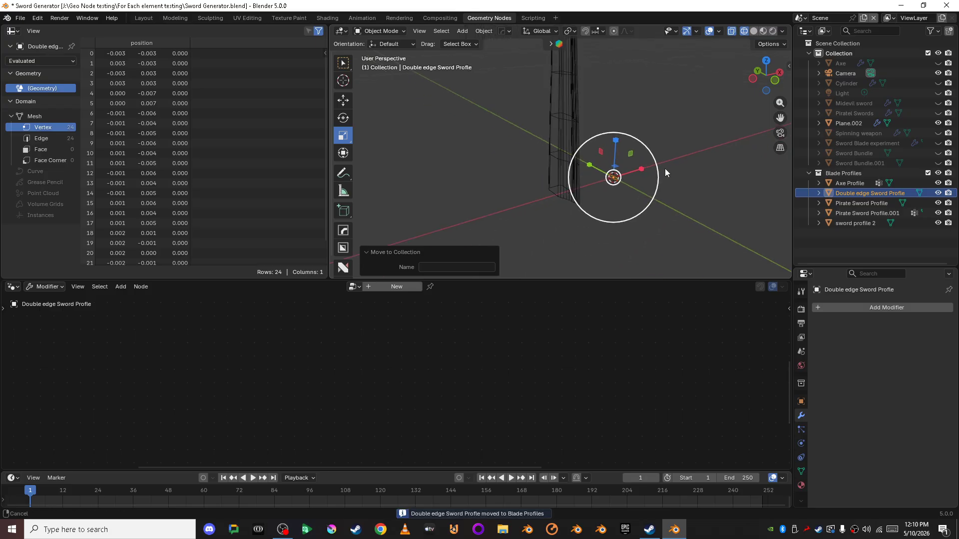
{"action": "left_click", "coordinate": [563, 179]}
{"action": "left_click", "coordinate": [560, 176]}
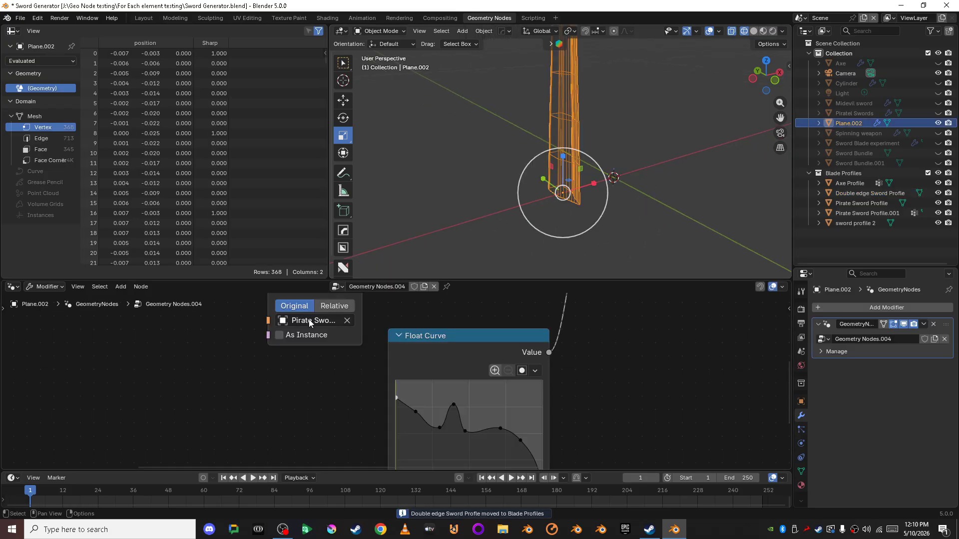
{"action": "left_click", "coordinate": [348, 320]}
{"action": "left_click", "coordinate": [348, 320]}
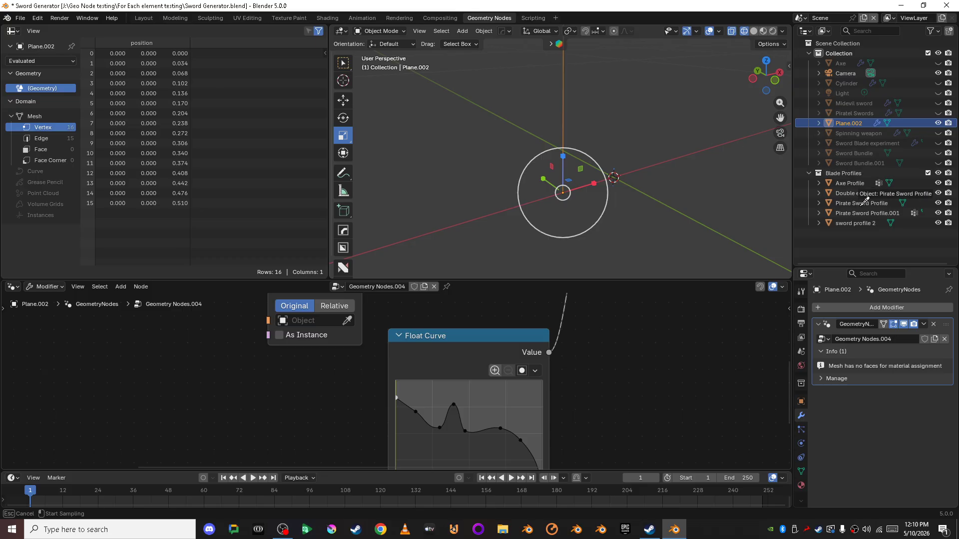
{"action": "left_click", "coordinate": [870, 191]}
Examine the swept Plane.002 blade along its length in solid shading from the left orthographic view
{"action": "middle_click_drag", "start_coordinate": [768, 202], "coordinate": [639, 169]}
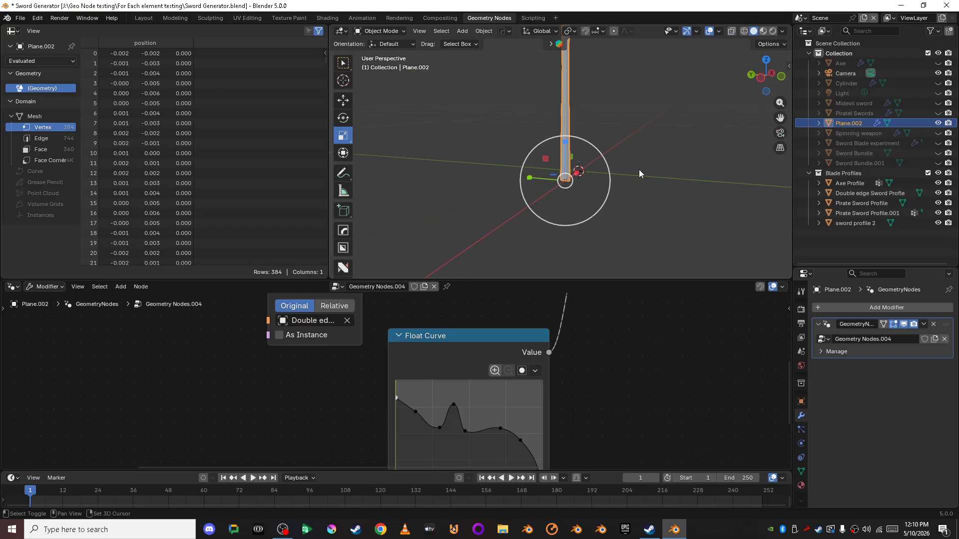
{"action": "left_click", "coordinate": [760, 78]}
{"action": "scroll", "coordinate": [685, 115], "scroll_direction": "up", "scroll_amount": 5}
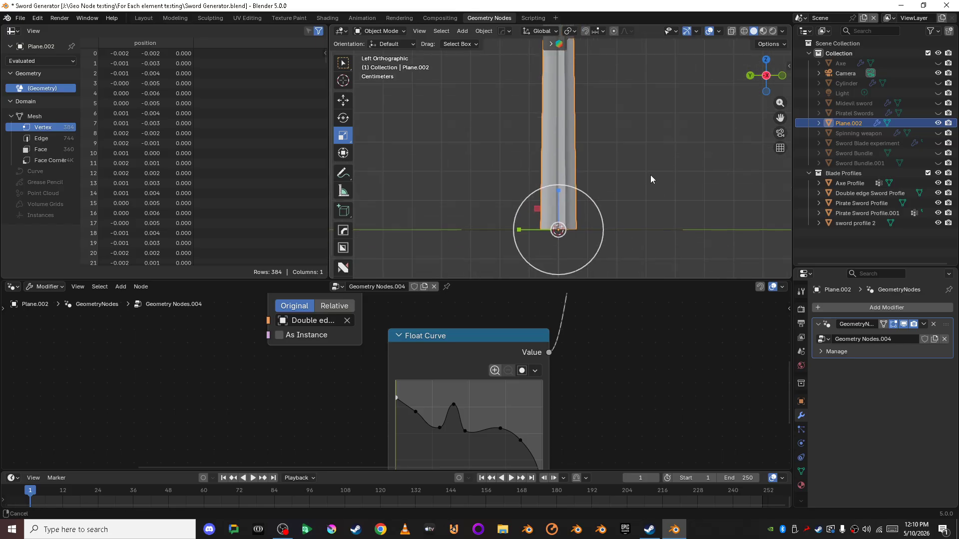
{"action": "left_click", "coordinate": [623, 218]}
{"action": "middle_click_drag", "start_coordinate": [624, 218], "coordinate": [553, 194]}
{"action": "middle_click_drag", "start_coordinate": [594, 244], "coordinate": [629, 100]}
{"action": "scroll", "coordinate": [634, 125], "scroll_direction": "down", "scroll_amount": 6}
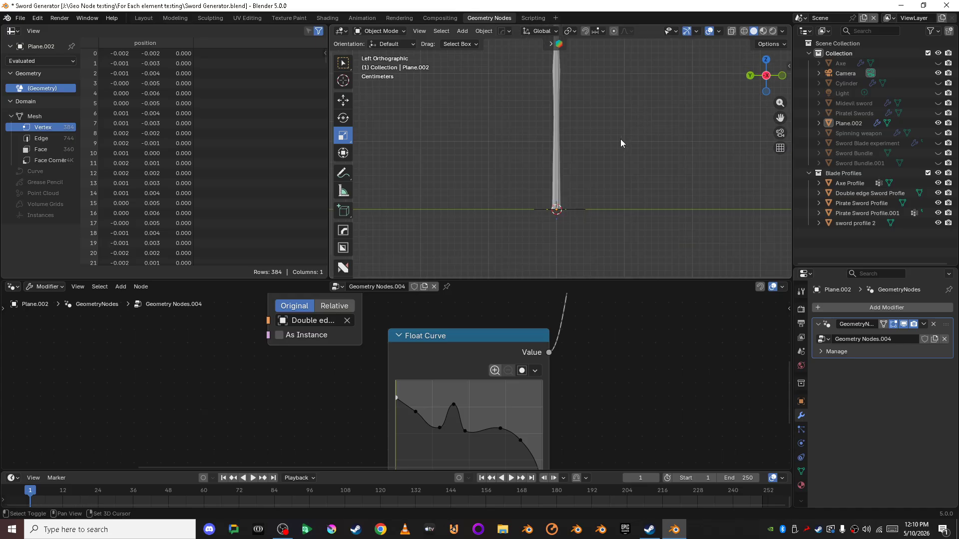
{"action": "scroll", "coordinate": [613, 233], "scroll_direction": "up", "scroll_amount": 2}
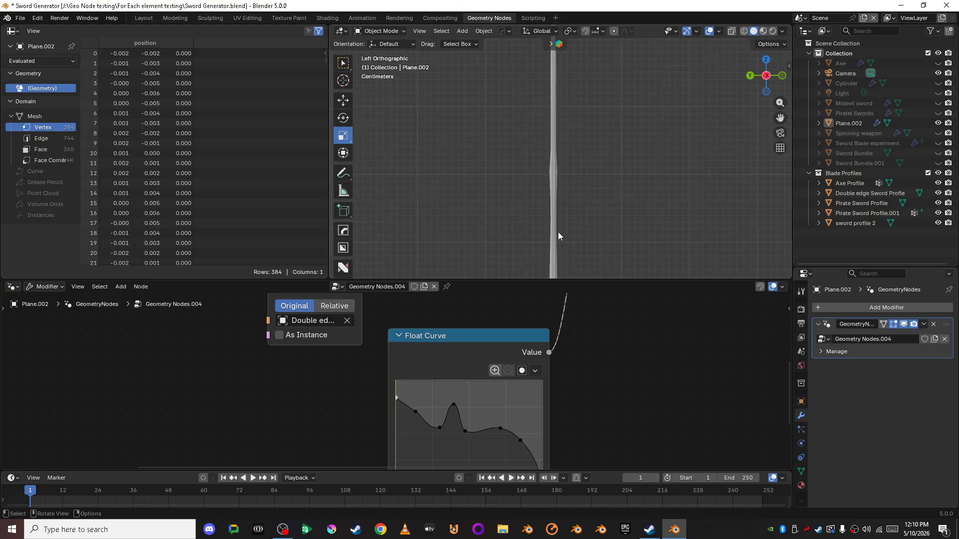
Shorten the Plane.002 blade by setting the Curve Line node's End Z to 0.21 m
{"action": "left_click", "coordinate": [557, 232]}
{"action": "scroll", "coordinate": [411, 346], "scroll_direction": "down", "scroll_amount": 8}
{"action": "middle_click_drag", "start_coordinate": [310, 355], "coordinate": [502, 423]}
{"action": "scroll", "coordinate": [412, 401], "scroll_direction": "up", "scroll_amount": 6}
{"action": "scroll", "coordinate": [391, 400], "scroll_direction": "up", "scroll_amount": 3}
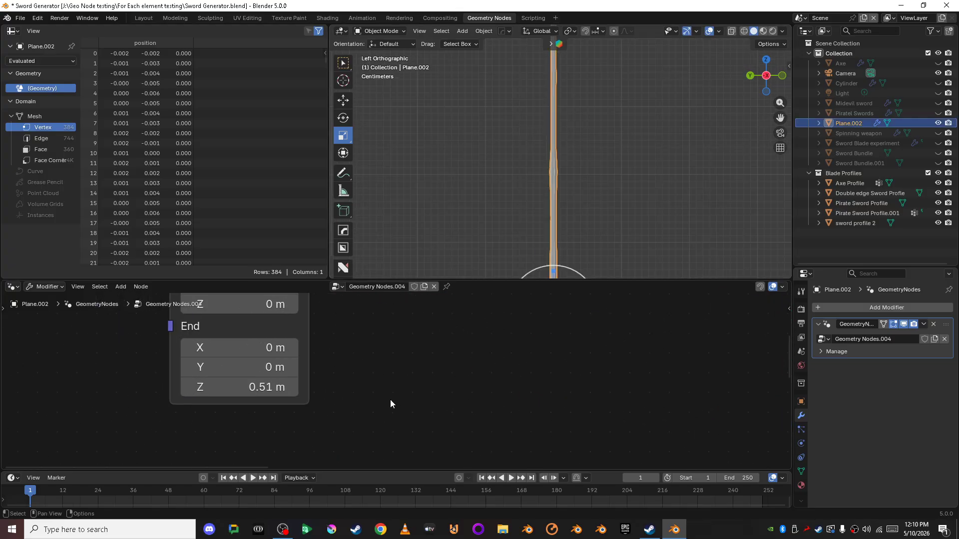
{"action": "left_click_drag", "start_coordinate": [302, 388], "coordinate": [281, 395]}
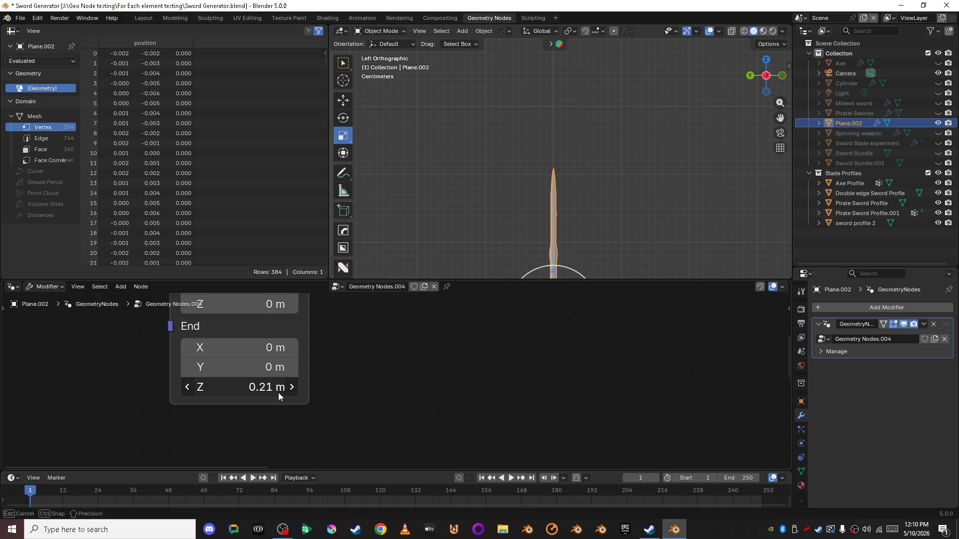
Examine the shortened blade's shape closely from the right orthographic view
{"action": "left_click", "coordinate": [769, 80]}
{"action": "middle_click_drag", "start_coordinate": [636, 222], "coordinate": [614, 125], "text": "shift"}
{"action": "scroll", "coordinate": [608, 165], "scroll_direction": "up", "scroll_amount": 2}
{"action": "left_click", "coordinate": [603, 198]}
{"action": "mouse_move", "coordinate": [603, 198]}
{"action": "middle_mouse_down", "text": "shift"}
{"action": "mouse_move", "coordinate": [618, 235]}
{"action": "mouse_move", "coordinate": [604, 163]}
{"action": "mouse_move", "coordinate": [594, 202]}
{"action": "middle_mouse_up", "text": "shift"}
{"action": "left_click", "coordinate": [552, 238]}
{"action": "left_click", "coordinate": [608, 180]}
{"action": "scroll", "coordinate": [610, 174], "scroll_direction": "down", "scroll_amount": 1}
{"action": "scroll", "coordinate": [601, 164], "scroll_direction": "up", "scroll_amount": 4}
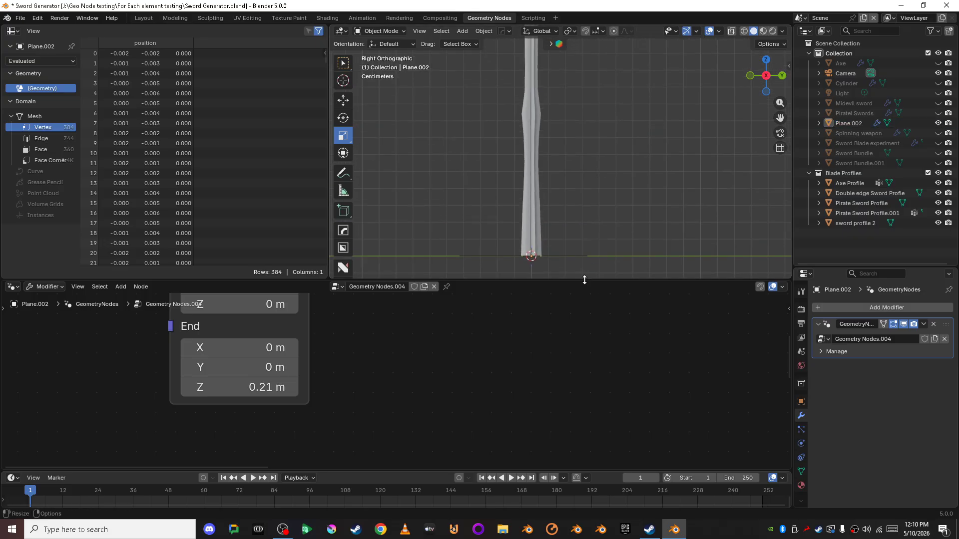
Enlarge the 3D viewport and switch it to material preview shading to show the blade
{"action": "left_click_drag", "start_coordinate": [584, 278], "coordinate": [574, 343]}
{"action": "left_click", "coordinate": [763, 31]}
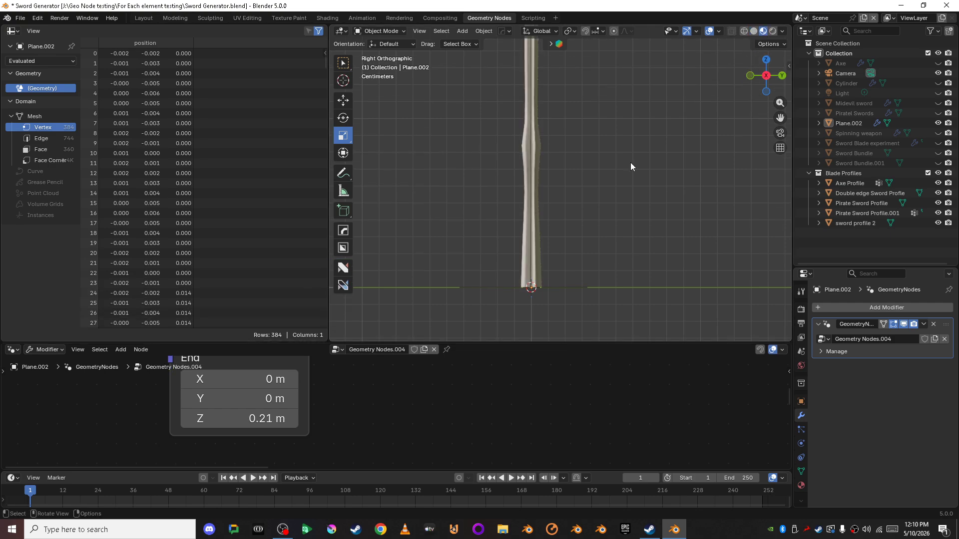
{"action": "middle_click_drag", "start_coordinate": [586, 198], "coordinate": [588, 228], "text": "shift"}
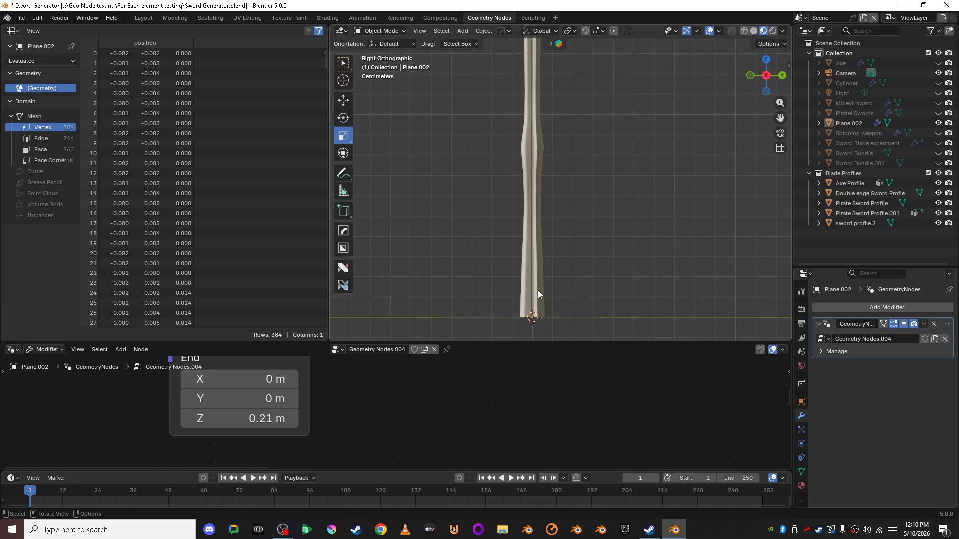
Select the blade, enlarge the node editor, and move the profile and mesh nodes down, away from Group Output
{"action": "left_click", "coordinate": [538, 290]}
{"action": "key", "text": "alt+a"}
{"action": "left_click", "coordinate": [540, 300]}
{"action": "key", "text": "Home"}
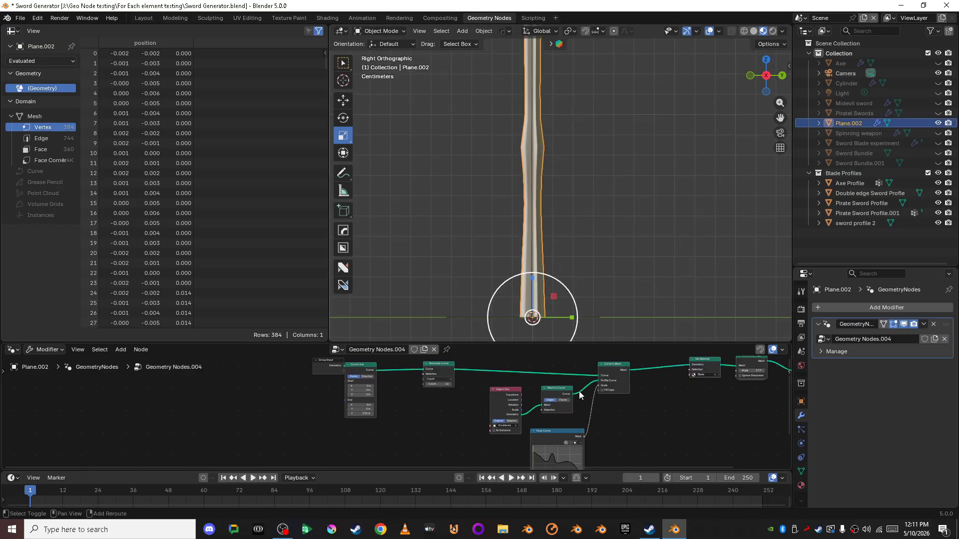
{"action": "left_click_drag", "start_coordinate": [459, 344], "coordinate": [453, 270]}
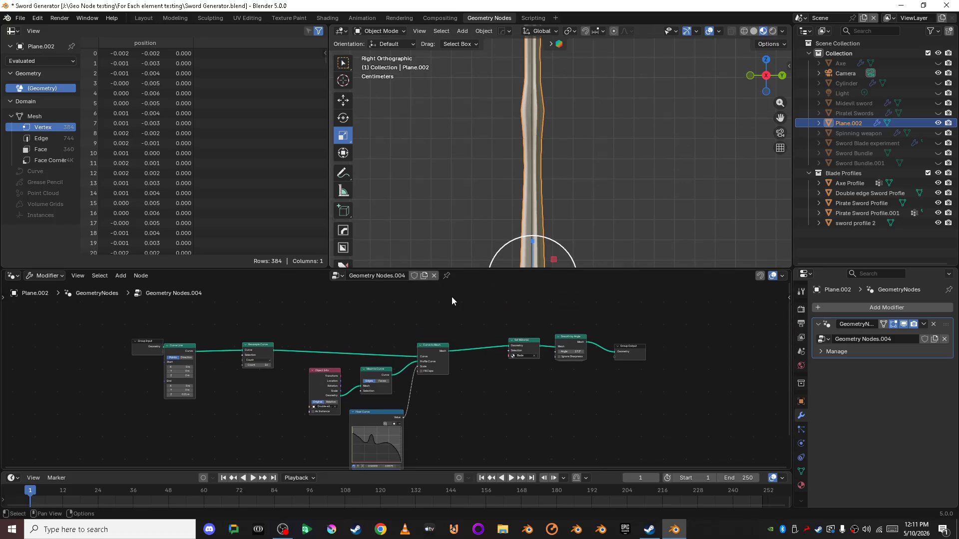
{"action": "key", "text": "Home"}
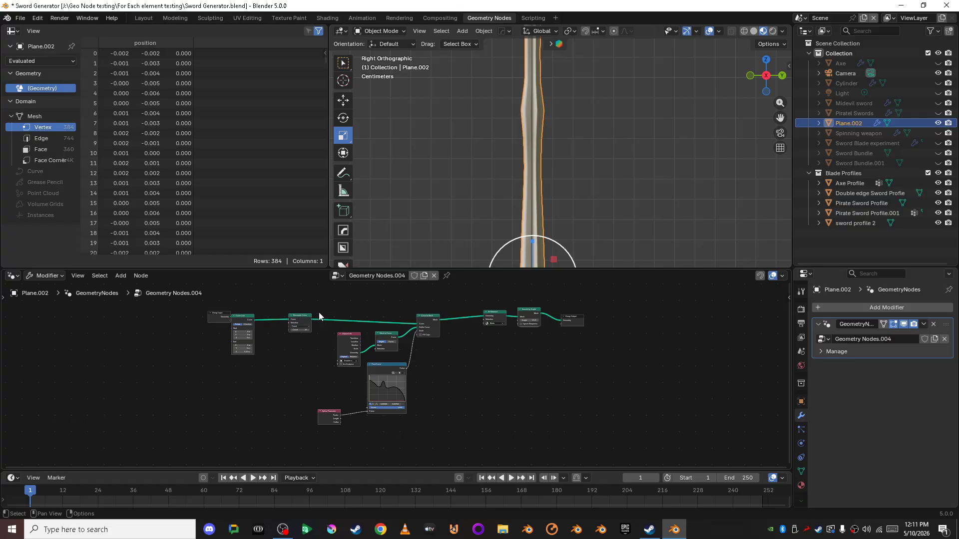
{"action": "left_click_drag", "start_coordinate": [319, 312], "coordinate": [620, 471]}
{"action": "left_click_drag", "start_coordinate": [537, 315], "coordinate": [572, 318]}
Try lowering the Resample Curve node's count to 11
{"action": "scroll", "coordinate": [437, 350], "scroll_direction": "up", "scroll_amount": 8}
{"action": "middle_click_drag", "start_coordinate": [438, 350], "coordinate": [420, 390], "text": "shift"}
{"action": "scroll", "coordinate": [429, 394], "scroll_direction": "up", "scroll_amount": 3}
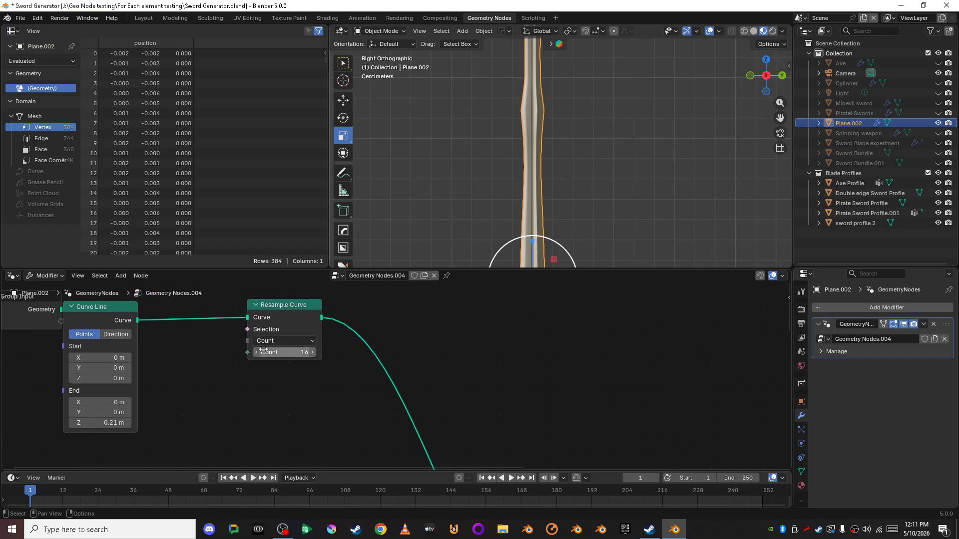
{"action": "left_click", "coordinate": [255, 355]}
{"action": "left_click", "coordinate": [255, 355]}
{"action": "left_click", "coordinate": [255, 355]}
{"action": "left_click", "coordinate": [255, 355]}
{"action": "left_click", "coordinate": [254, 355]}
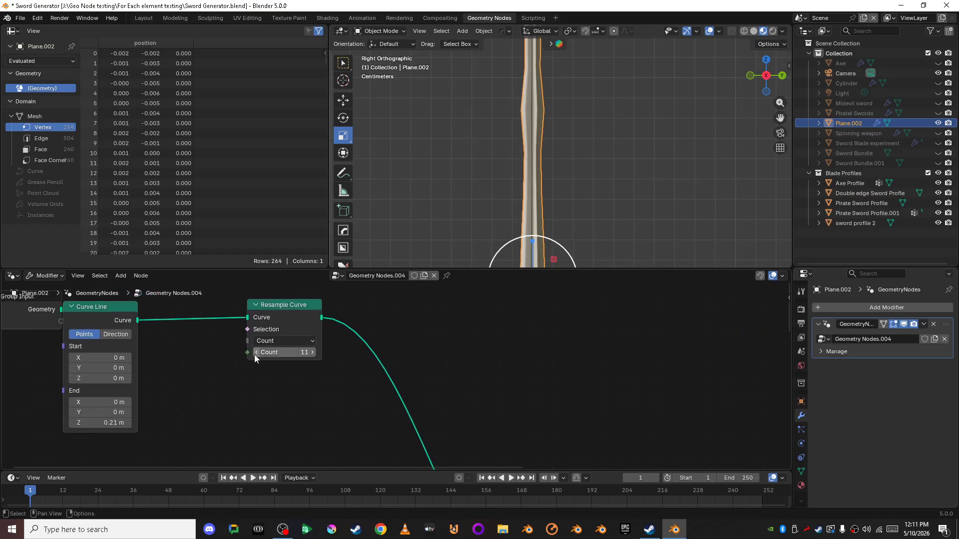
Set the Resample Curve node's count to 18
{"action": "left_click", "coordinate": [314, 354]}
{"action": "left_click", "coordinate": [314, 354]}
{"action": "left_click", "coordinate": [314, 354]}
{"action": "left_click", "coordinate": [314, 354]}
{"action": "left_click", "coordinate": [314, 354]}
{"action": "left_click", "coordinate": [314, 354]}
{"action": "left_click", "coordinate": [314, 354]}
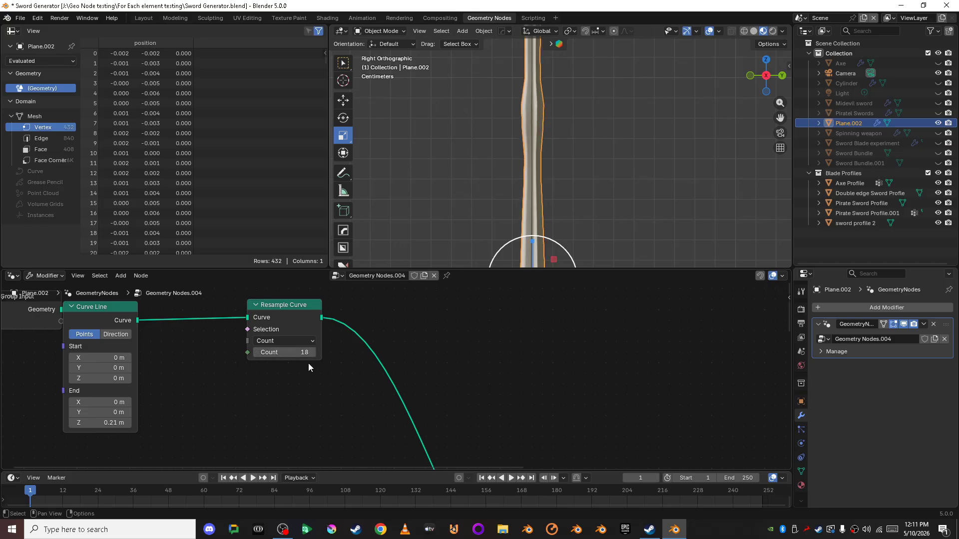
Move the Resample Curve node below the main line and add a Subdivide Curve node fed by Curve Line
{"action": "scroll", "coordinate": [427, 362], "scroll_direction": "down", "scroll_amount": 5}
{"action": "middle_click_drag", "start_coordinate": [450, 341], "coordinate": [318, 354]}
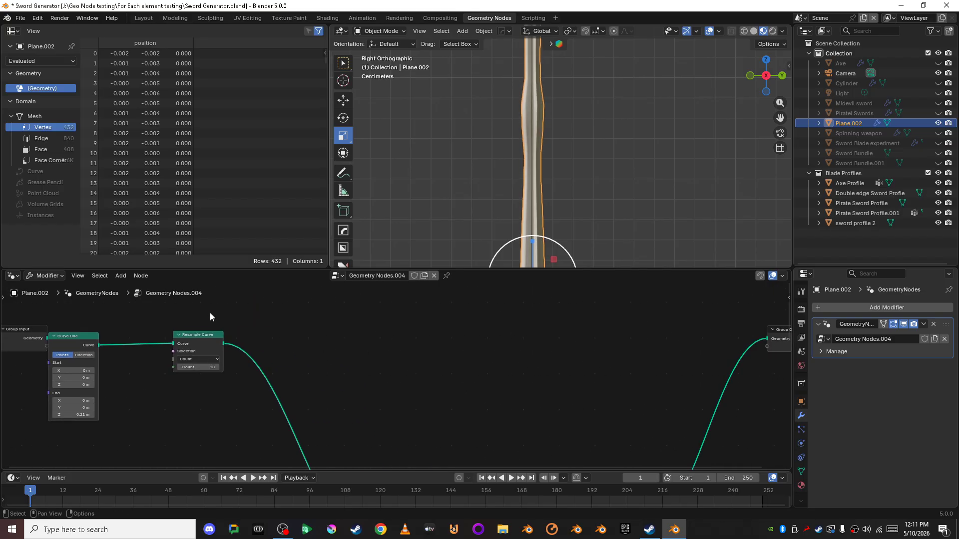
{"action": "left_click_drag", "start_coordinate": [199, 334], "coordinate": [193, 404]}
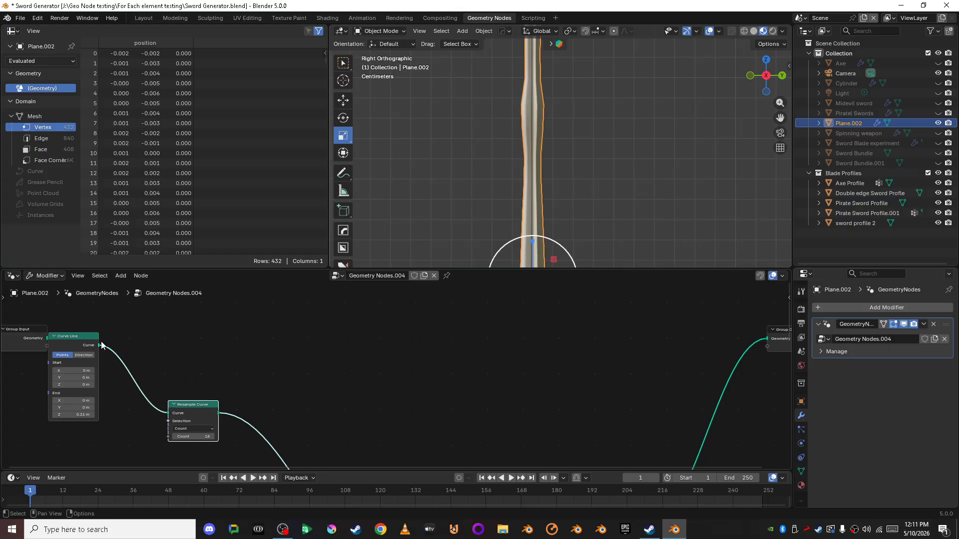
{"action": "left_click_drag", "start_coordinate": [99, 345], "coordinate": [320, 317]}
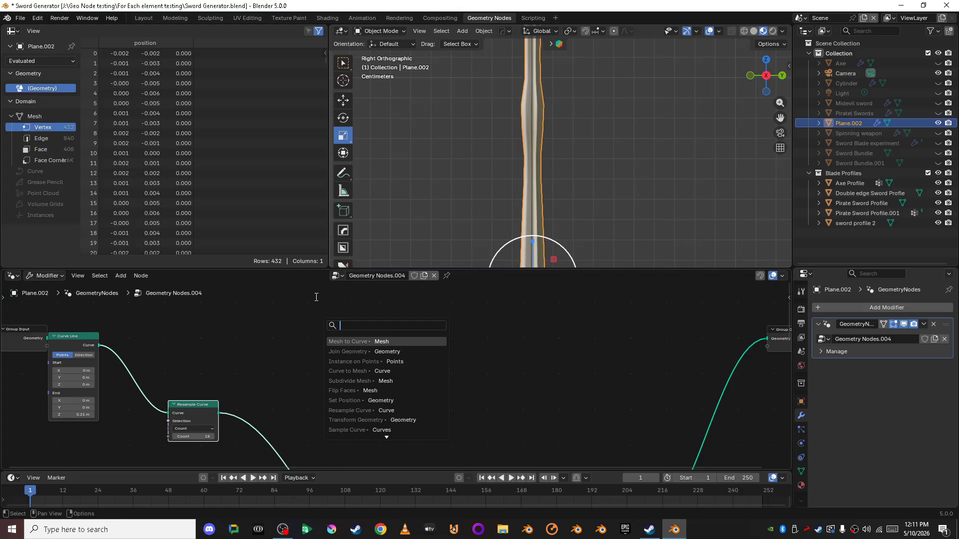
{"action": "type", "text": "sub"}
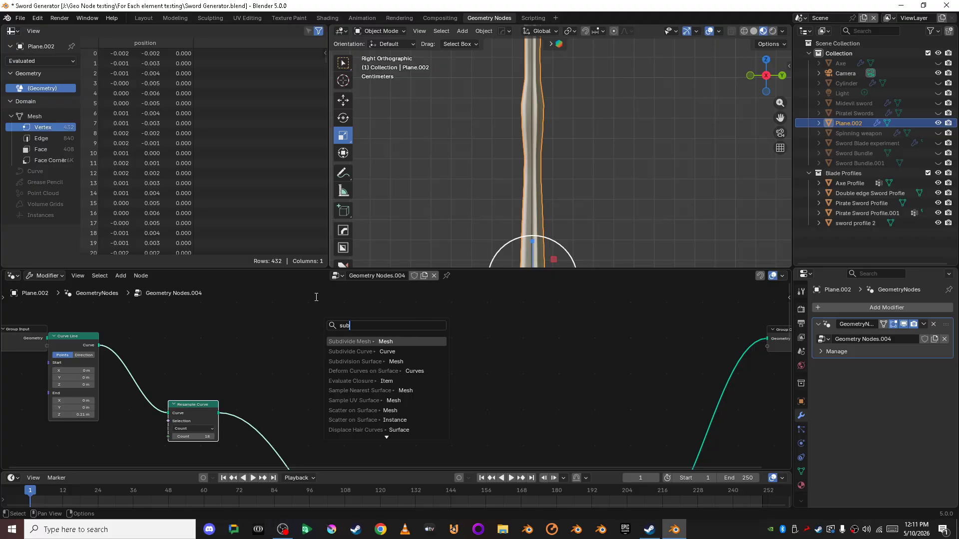
{"action": "left_click", "coordinate": [354, 352]}
{"action": "left_click", "coordinate": [331, 364]}
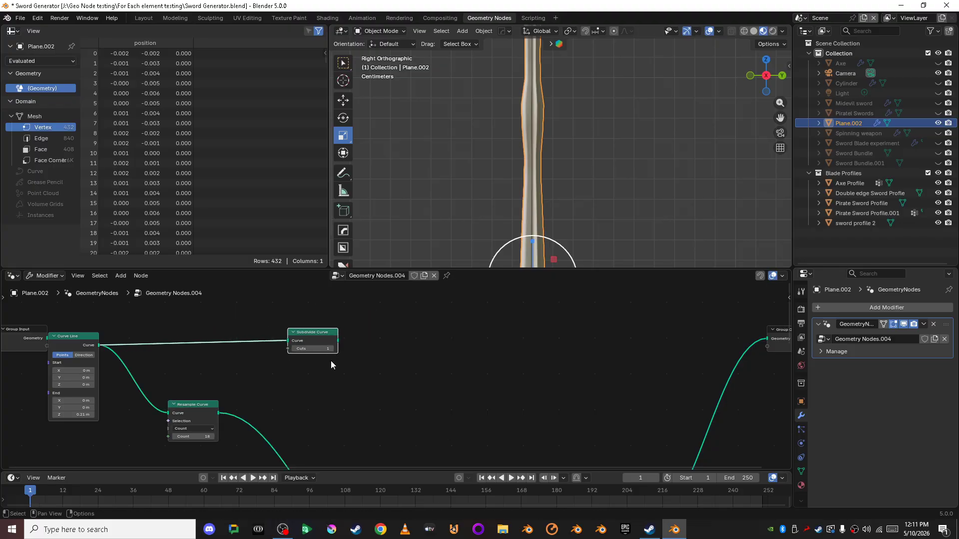
Set the Subdivide Curve node to 2 cuts and connect its output to Group Output
{"action": "left_click", "coordinate": [333, 349]}
{"action": "left_click_drag", "start_coordinate": [338, 341], "coordinate": [765, 338]}
{"action": "scroll", "coordinate": [370, 406], "scroll_direction": "down", "scroll_amount": 2}
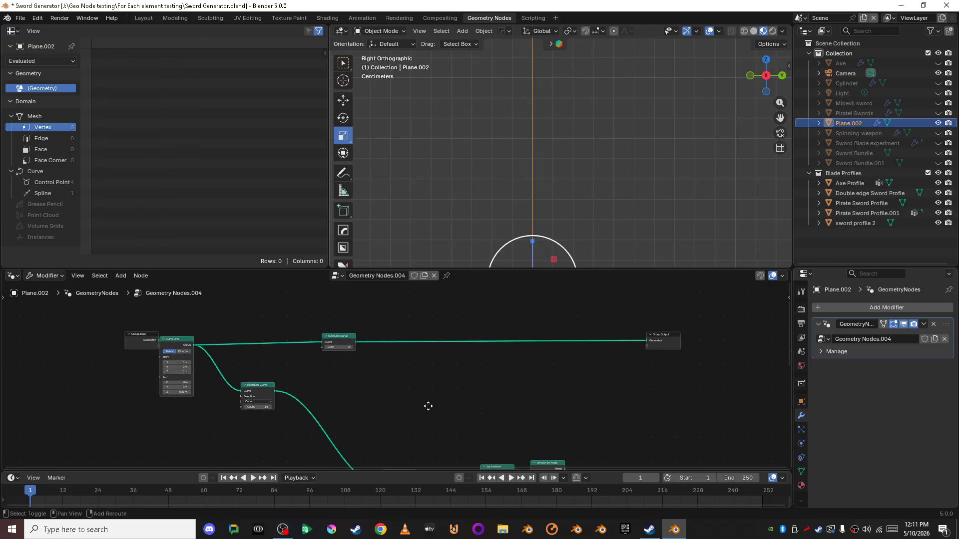
Duplicate the Object Info, Mesh to Curve and Curve to Mesh nodes and place the copies below the Subdivide Curve link
{"action": "middle_click_drag", "start_coordinate": [428, 404], "coordinate": [416, 339]}
{"action": "left_click", "coordinate": [391, 382]}
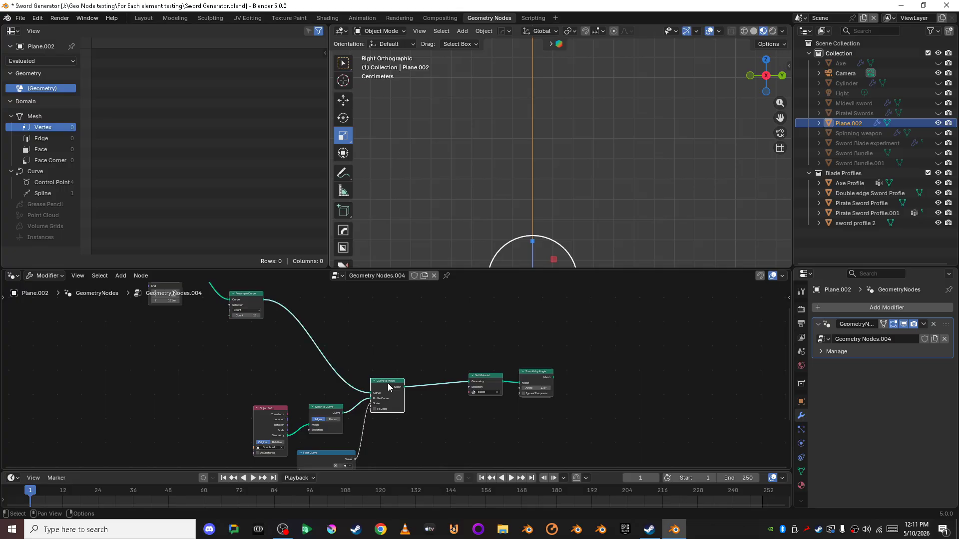
{"action": "left_click", "coordinate": [325, 407], "text": "shift"}
{"action": "left_click", "coordinate": [273, 409], "text": "shift"}
{"action": "key", "text": "shift+d"}
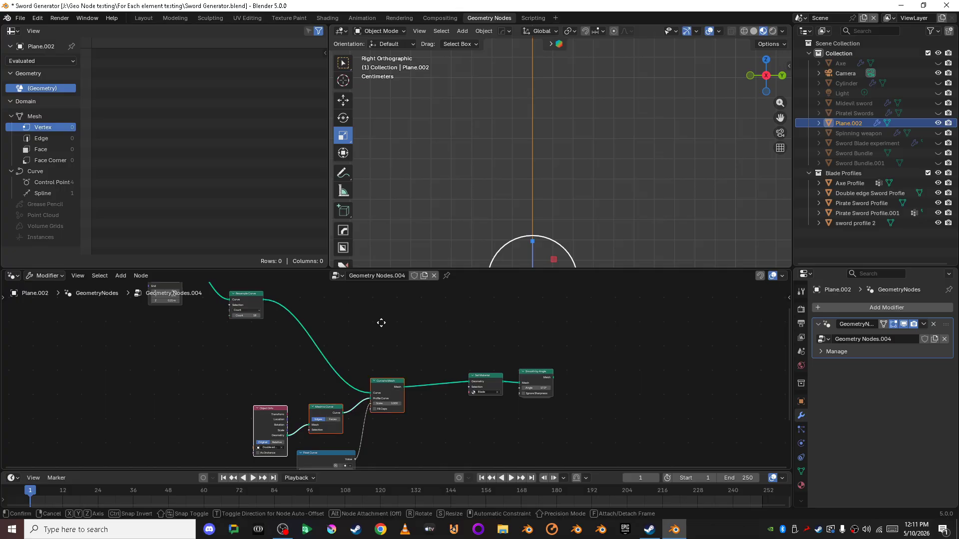
{"action": "left_click", "coordinate": [396, 323]}
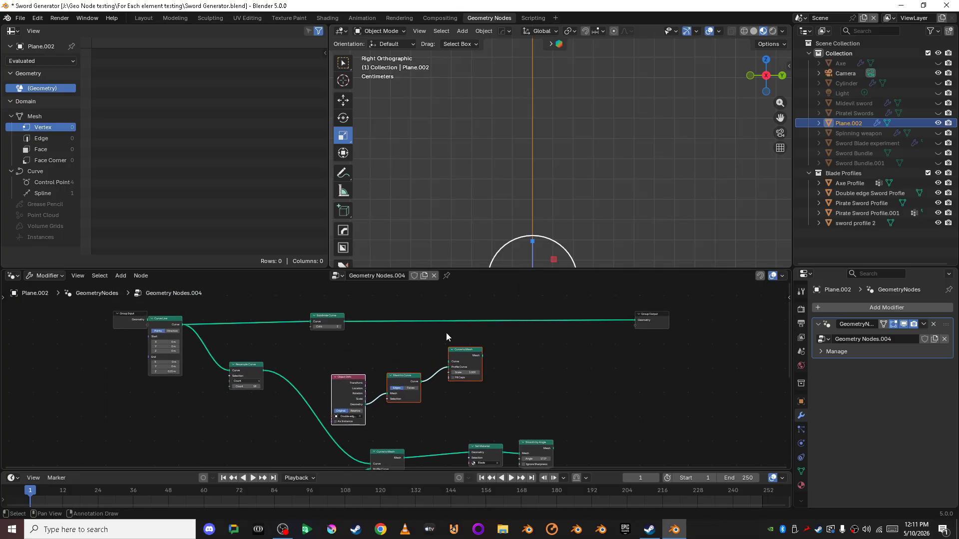
Wire the duplicated Curve to Mesh node between Subdivide Curve and Group Output so the profile sweeps along the subdivided line
{"action": "left_click_drag", "start_coordinate": [456, 356], "coordinate": [449, 340]}
{"action": "left_click_drag", "start_coordinate": [344, 321], "coordinate": [635, 322]}
{"action": "scroll", "coordinate": [594, 149], "scroll_direction": "down", "scroll_amount": 4}
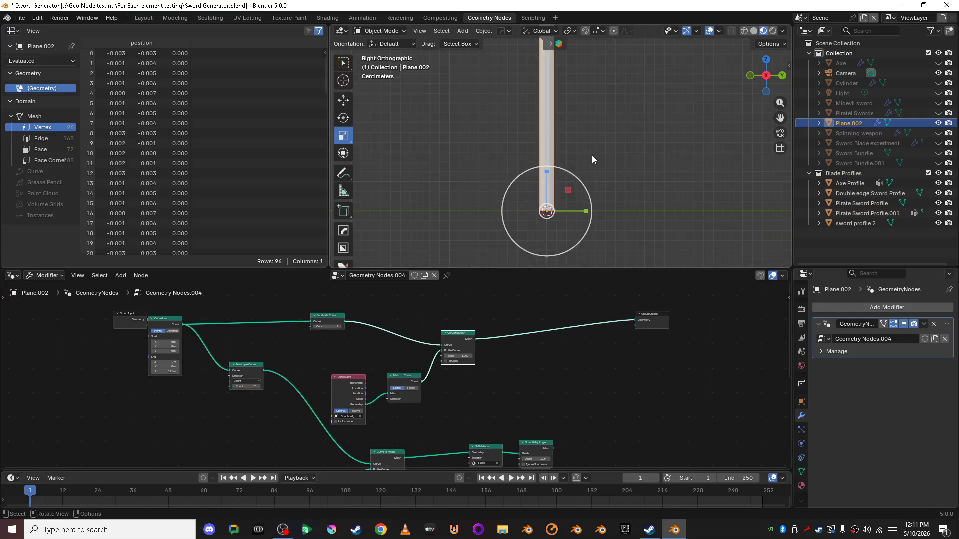
{"action": "middle_click_drag", "start_coordinate": [591, 155], "coordinate": [587, 203], "text": "shift"}
Set the duplicated Object Info node's object to sword profile 2
{"action": "scroll", "coordinate": [547, 392], "scroll_direction": "up", "scroll_amount": 5}
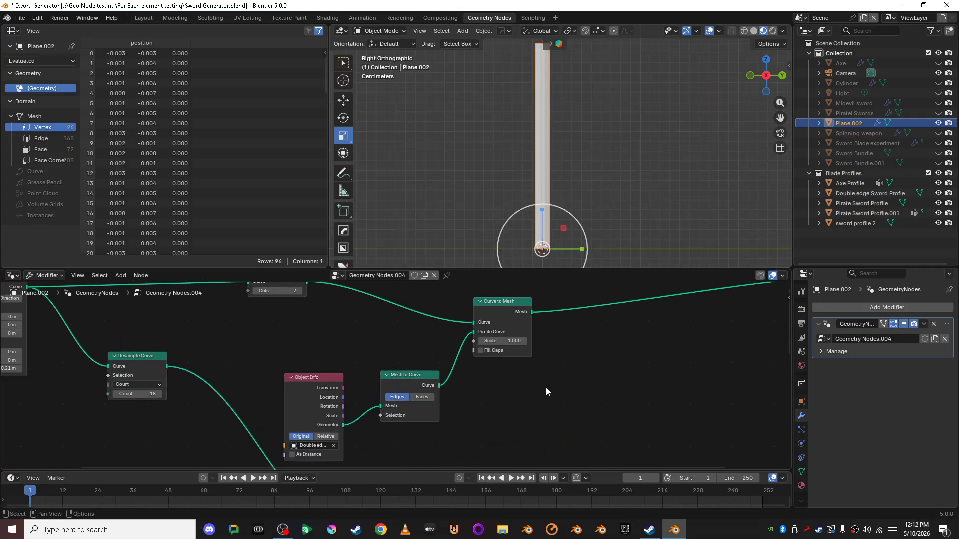
{"action": "left_click", "coordinate": [378, 413]}
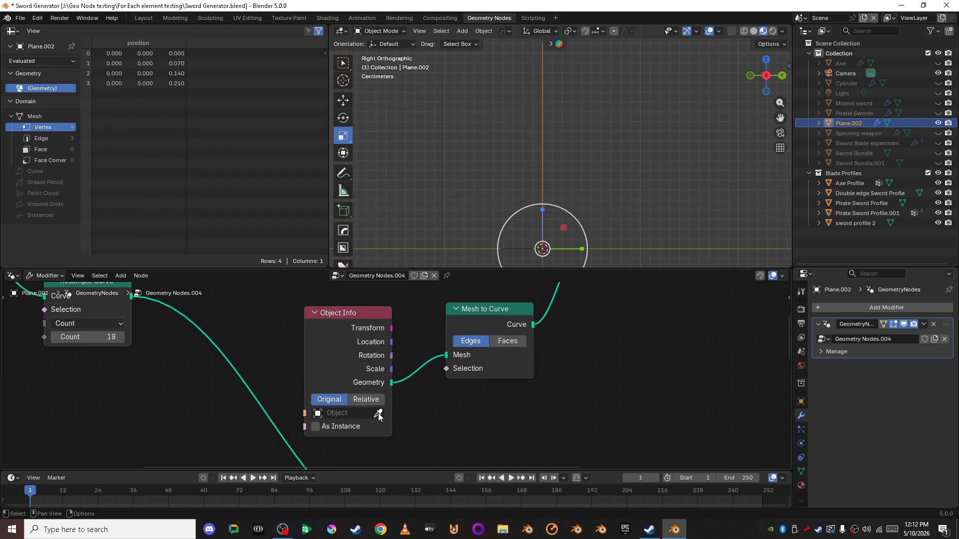
{"action": "left_click", "coordinate": [378, 413]}
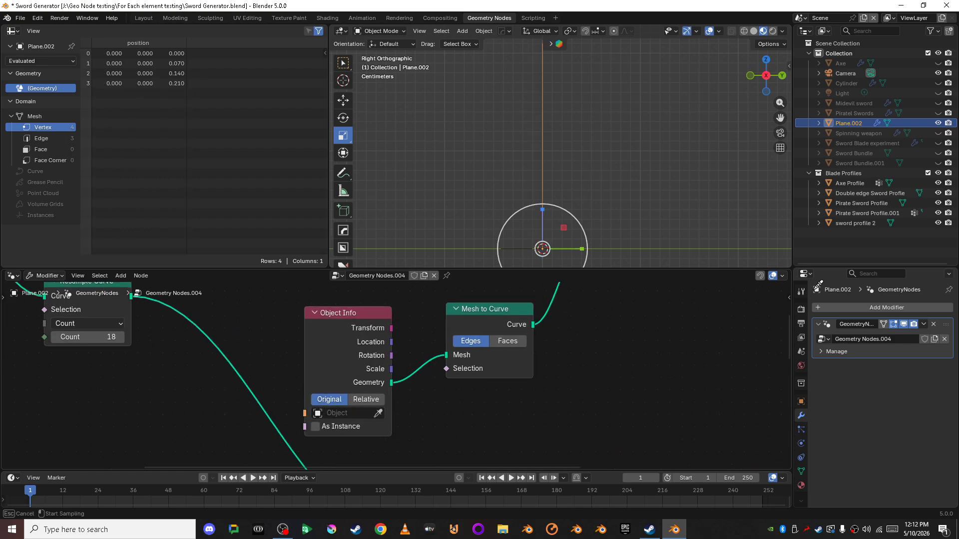
{"action": "left_click", "coordinate": [867, 225]}
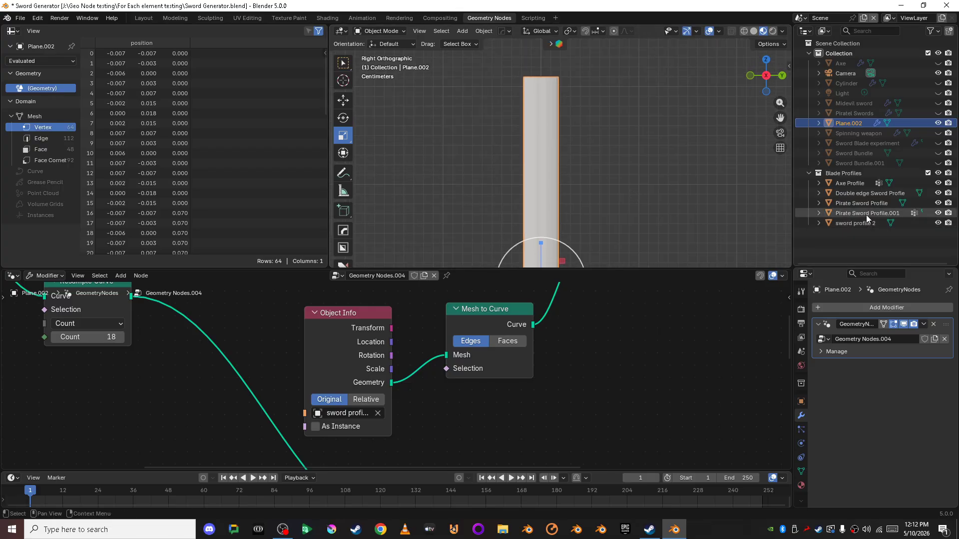
Replace the duplicated Object Info node's object with Pirate Sword Profile.001 and view the swept blade from the right side
{"action": "left_click", "coordinate": [378, 413]}
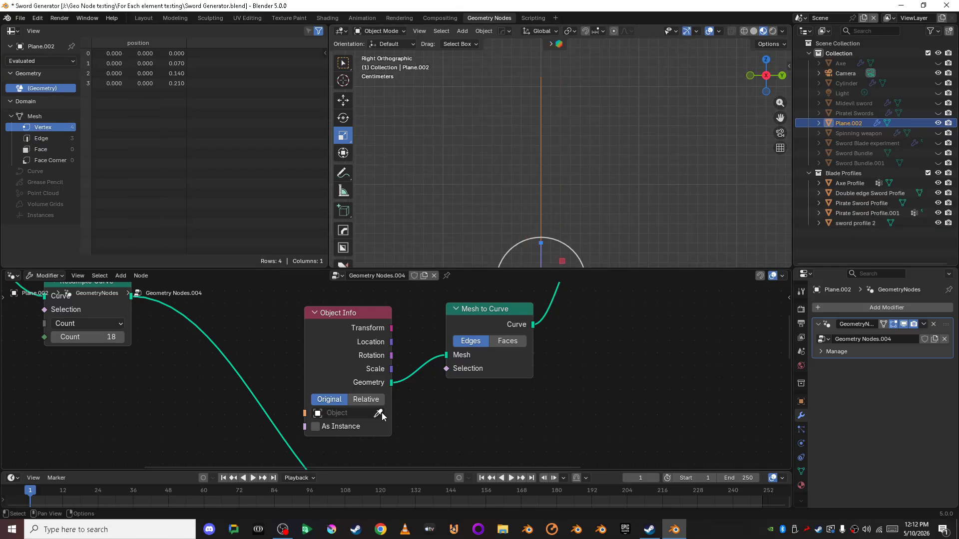
{"action": "left_click", "coordinate": [378, 413]}
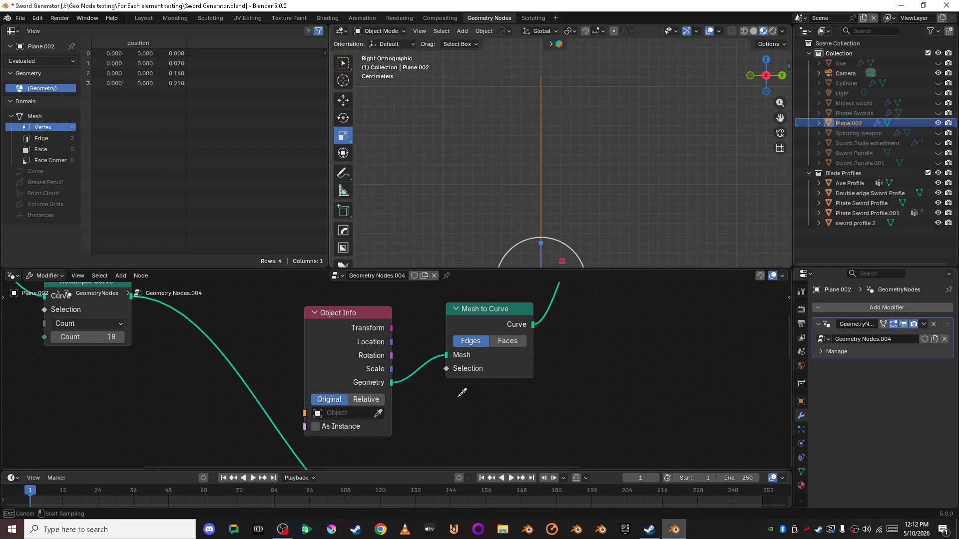
{"action": "left_click", "coordinate": [870, 214]}
{"action": "middle_click_drag", "start_coordinate": [528, 173], "coordinate": [534, 200]}
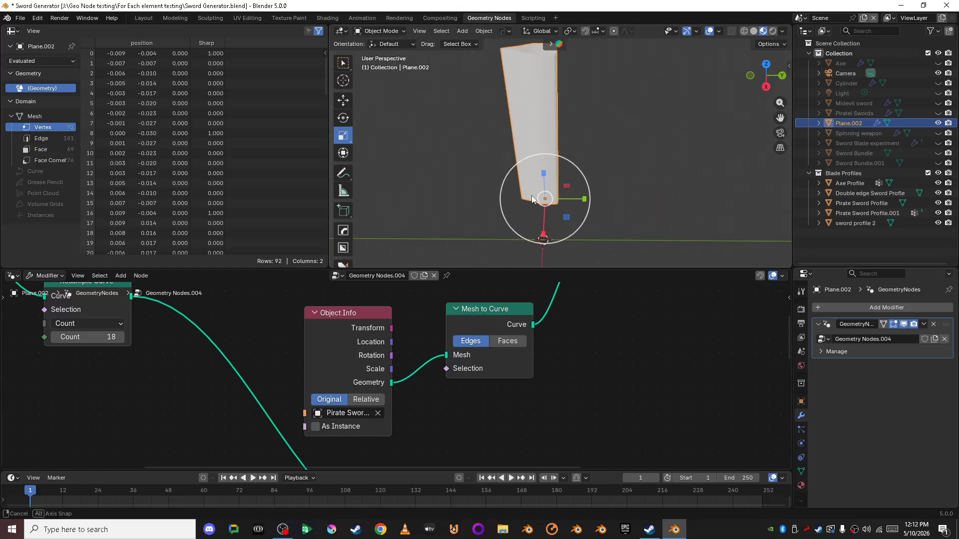
{"action": "left_click", "coordinate": [766, 78]}
Move the upper Curve to Mesh, Mesh to Curve and Object Info nodes closer to Group Output along the main line
{"action": "scroll", "coordinate": [604, 357], "scroll_direction": "down", "scroll_amount": 3}
{"action": "middle_click_drag", "start_coordinate": [604, 356], "coordinate": [541, 452]}
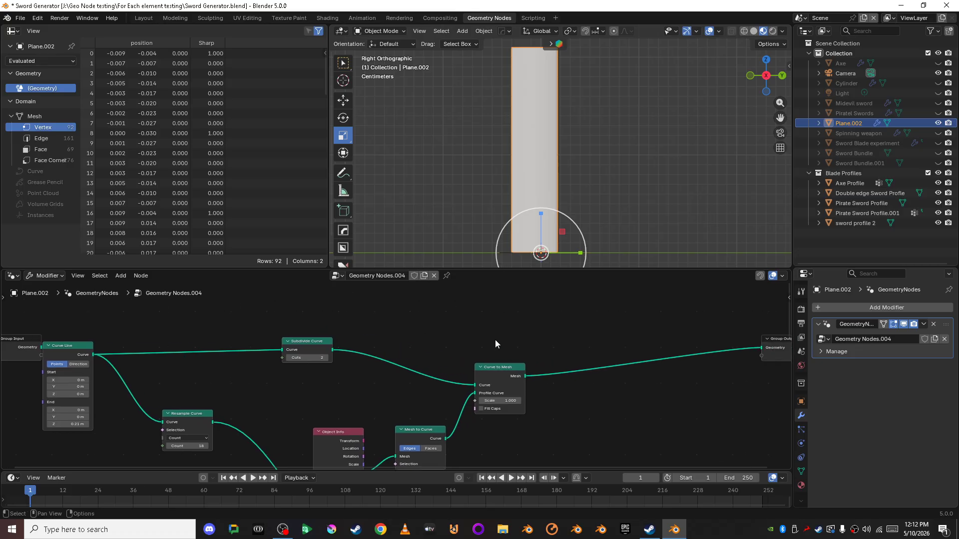
{"action": "left_click_drag", "start_coordinate": [496, 372], "coordinate": [611, 344]}
{"action": "left_click_drag", "start_coordinate": [422, 428], "coordinate": [525, 366]}
{"action": "left_click_drag", "start_coordinate": [343, 432], "coordinate": [447, 369]}
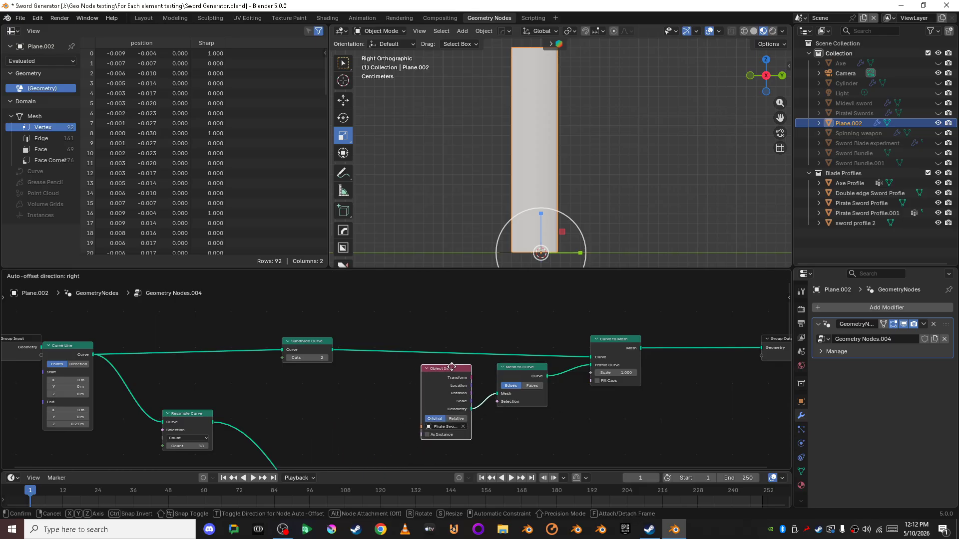
Duplicate the Float Curve and Spline Parameter nodes of the lower branch and place the copies near the upper branch
{"action": "scroll", "coordinate": [384, 403], "scroll_direction": "down", "scroll_amount": 4}
{"action": "middle_click_drag", "start_coordinate": [384, 403], "coordinate": [421, 287]}
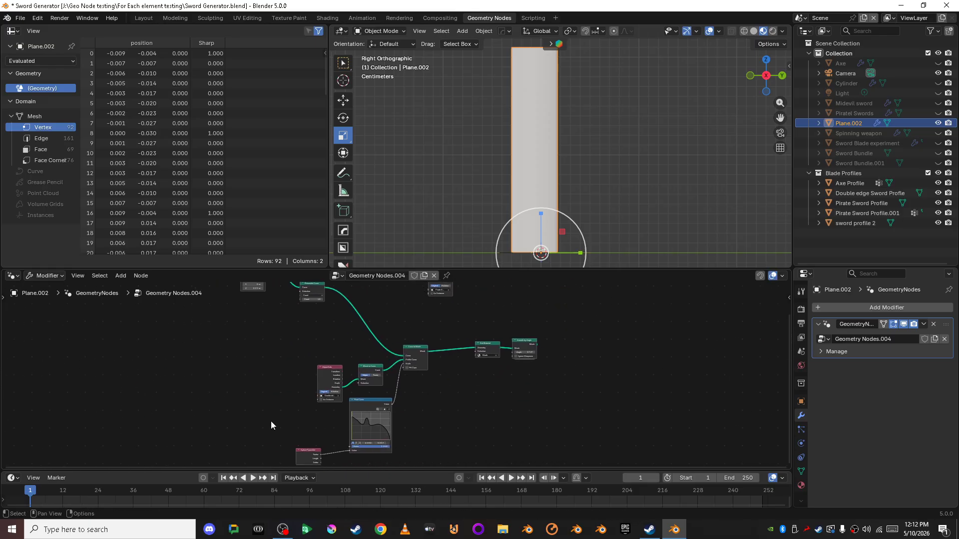
{"action": "left_click_drag", "start_coordinate": [271, 421], "coordinate": [383, 469]}
{"action": "key", "text": "g"}
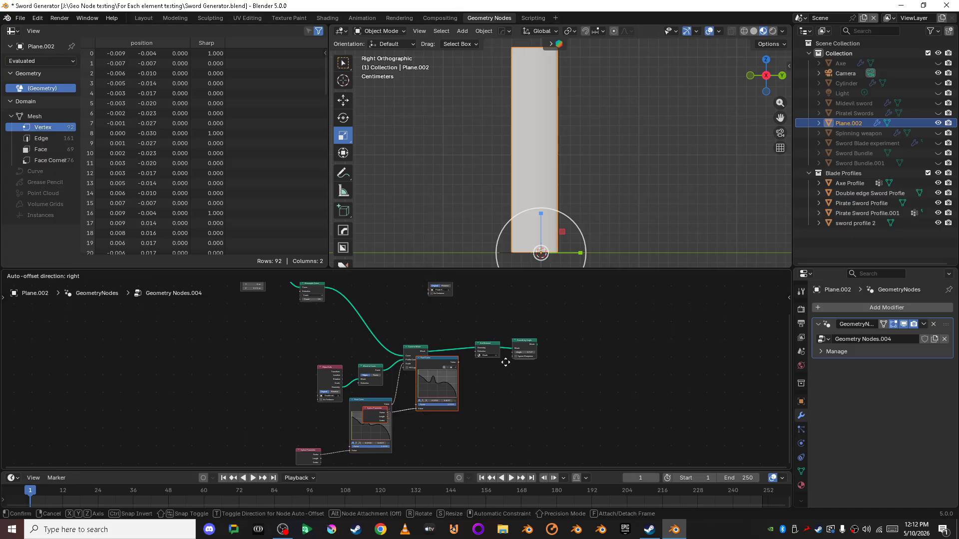
{"action": "left_click", "coordinate": [562, 332]}
{"action": "left_click_drag", "start_coordinate": [290, 392], "coordinate": [588, 488]}
{"action": "middle_click_drag", "start_coordinate": [543, 399], "coordinate": [549, 366]}
{"action": "left_click_drag", "start_coordinate": [494, 352], "coordinate": [465, 421]}
{"action": "left_click", "coordinate": [564, 358]}
Place the copied Float Curve below the upper Mesh to Curve and connect its Value to the Scale input of Curve to Mesh
{"action": "scroll", "coordinate": [564, 358], "scroll_direction": "up", "scroll_amount": 5}
{"action": "scroll", "coordinate": [564, 359], "scroll_direction": "up", "scroll_amount": 1}
{"action": "middle_click_drag", "start_coordinate": [548, 342], "coordinate": [457, 442]}
{"action": "scroll", "coordinate": [428, 308], "scroll_direction": "up", "scroll_amount": 4}
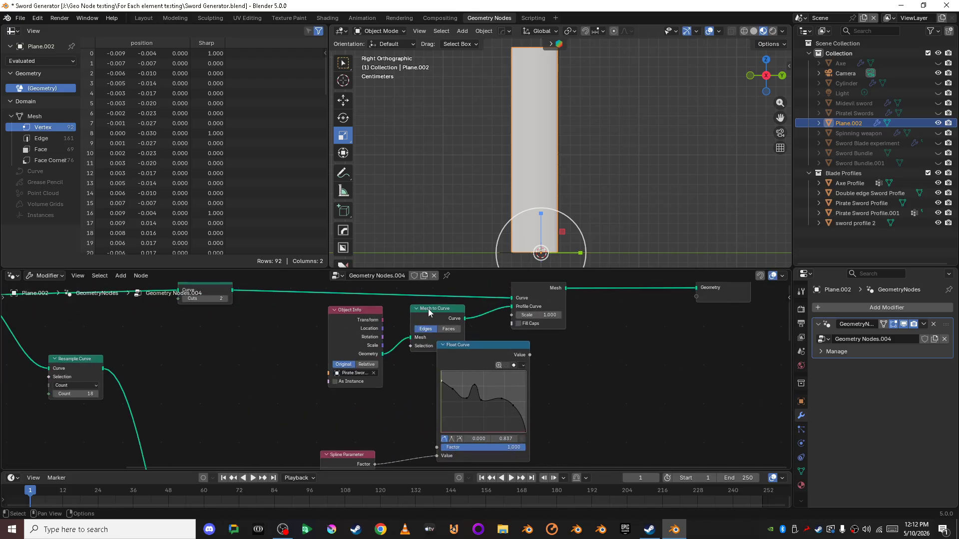
{"action": "left_click_drag", "start_coordinate": [461, 346], "coordinate": [435, 366]}
{"action": "left_click_drag", "start_coordinate": [503, 374], "coordinate": [512, 315]}
{"action": "scroll", "coordinate": [606, 197], "scroll_direction": "down", "scroll_amount": 1}
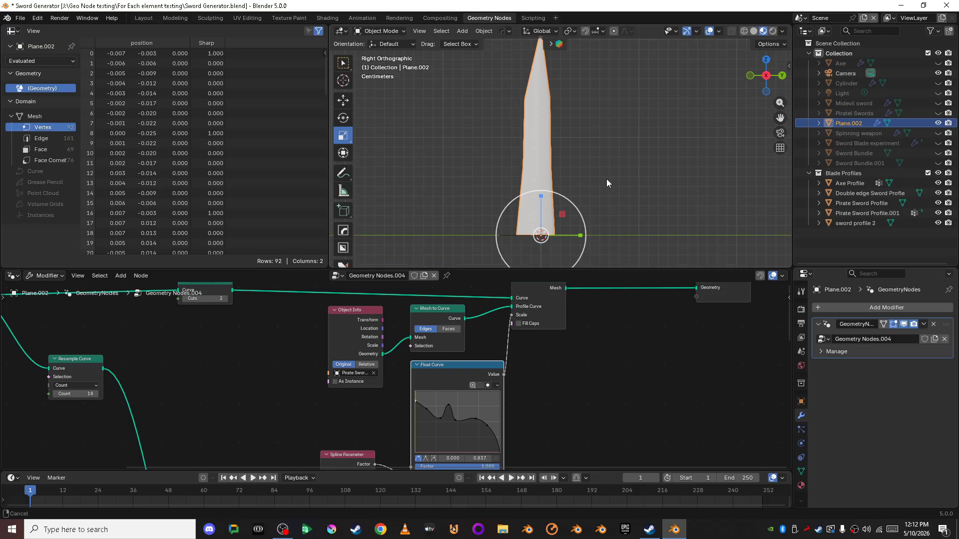
{"action": "left_click", "coordinate": [606, 182]}
{"action": "middle_click_drag", "start_coordinate": [606, 179], "coordinate": [691, 157]}
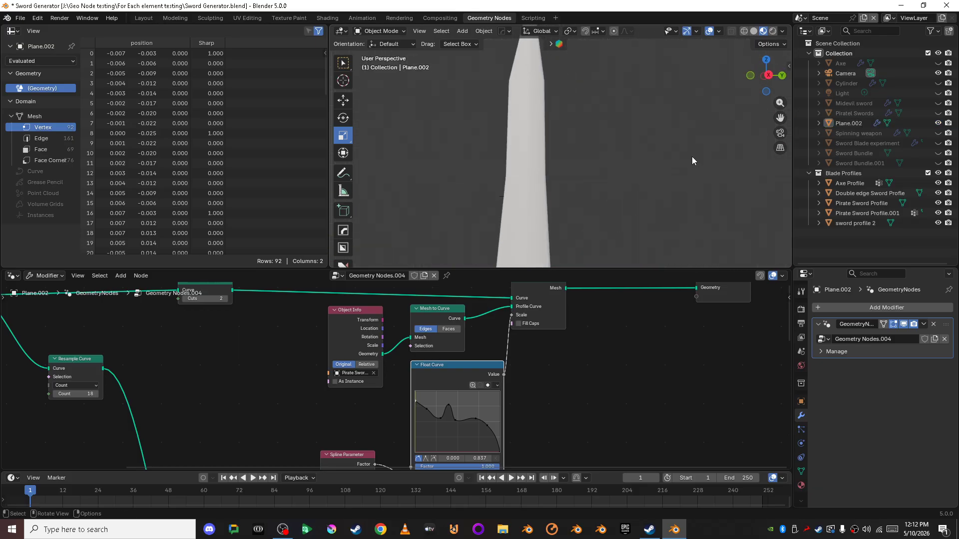
{"action": "left_click", "coordinate": [768, 76]}
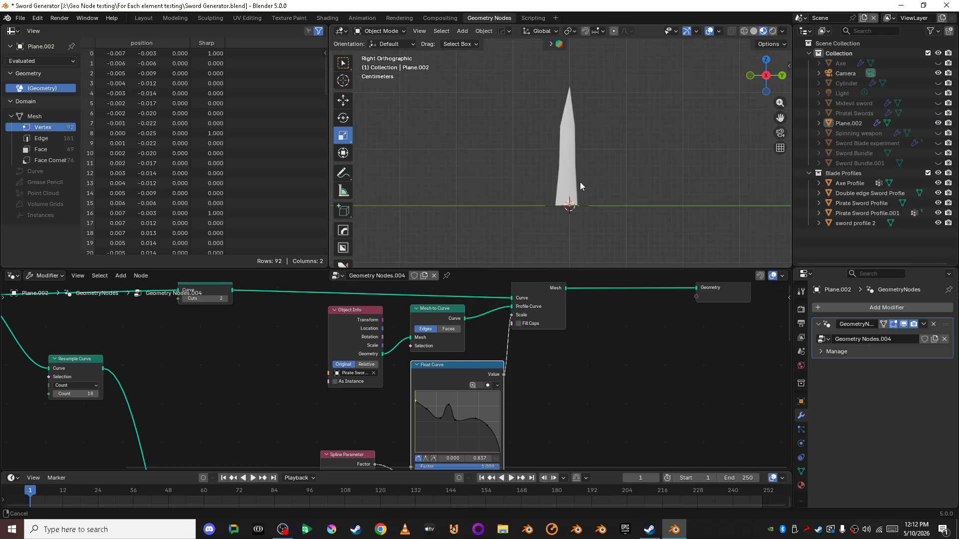
Move Subdivide Curve closer to Curve Line and insert a Set Position node on its output link
{"action": "scroll", "coordinate": [301, 366], "scroll_direction": "down", "scroll_amount": 3}
{"action": "middle_click_drag", "start_coordinate": [301, 367], "coordinate": [518, 378]}
{"action": "scroll", "coordinate": [394, 452], "scroll_direction": "up", "scroll_amount": 7}
{"action": "left_click_drag", "start_coordinate": [451, 326], "coordinate": [314, 328]}
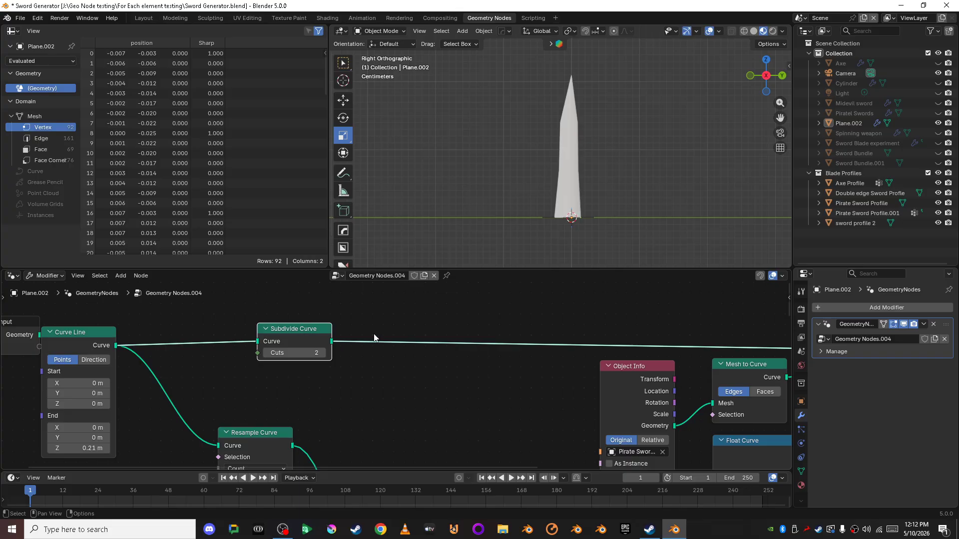
{"action": "key", "text": "shift+a"}
{"action": "type", "text": "se"}
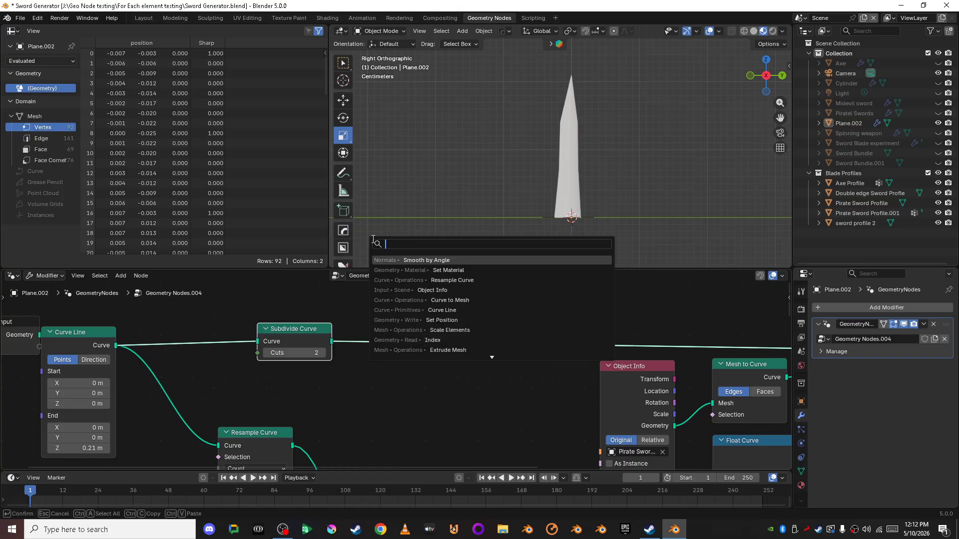
{"action": "type", "text": "t p"}
{"action": "key", "text": "Return"}
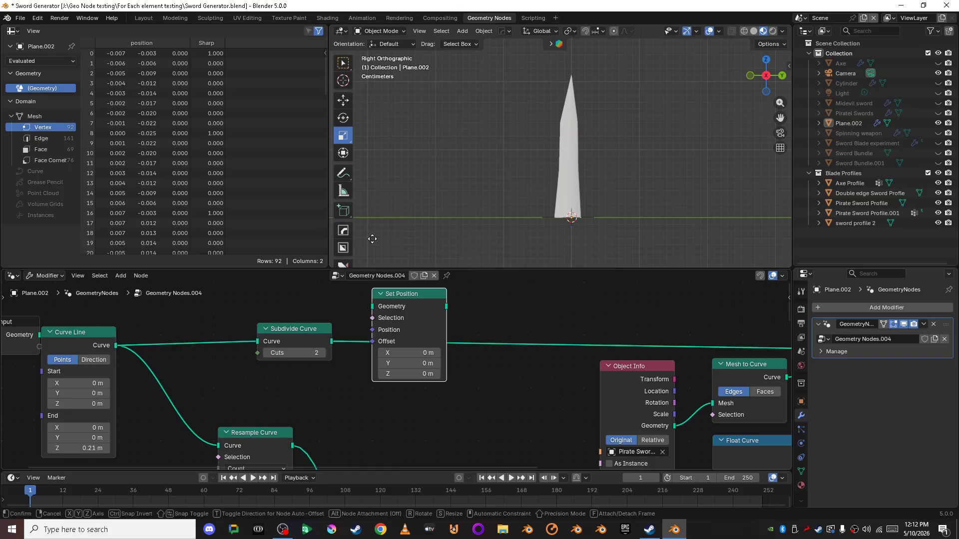
{"action": "left_click", "coordinate": [412, 257]}
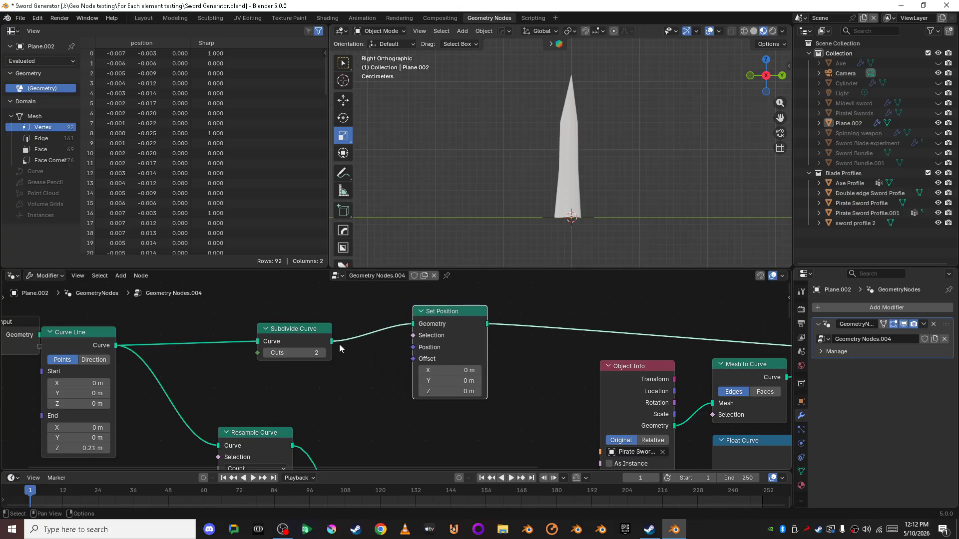
Add an Index node above Subdivide Curve and feed it into a new integer Compare node set to Equal
{"action": "scroll", "coordinate": [302, 364], "scroll_direction": "up", "scroll_amount": 3}
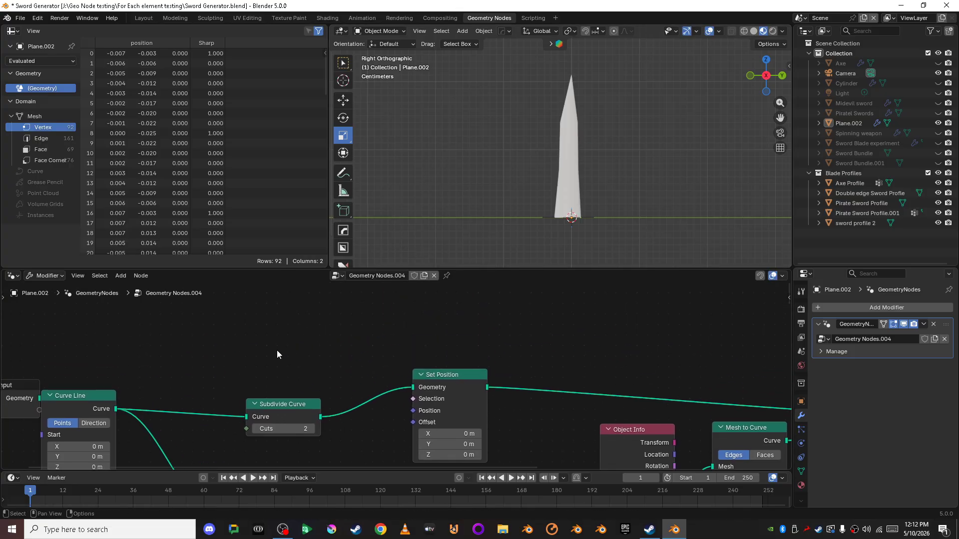
{"action": "key", "text": "shift+a"}
{"action": "left_click", "coordinate": [255, 240]}
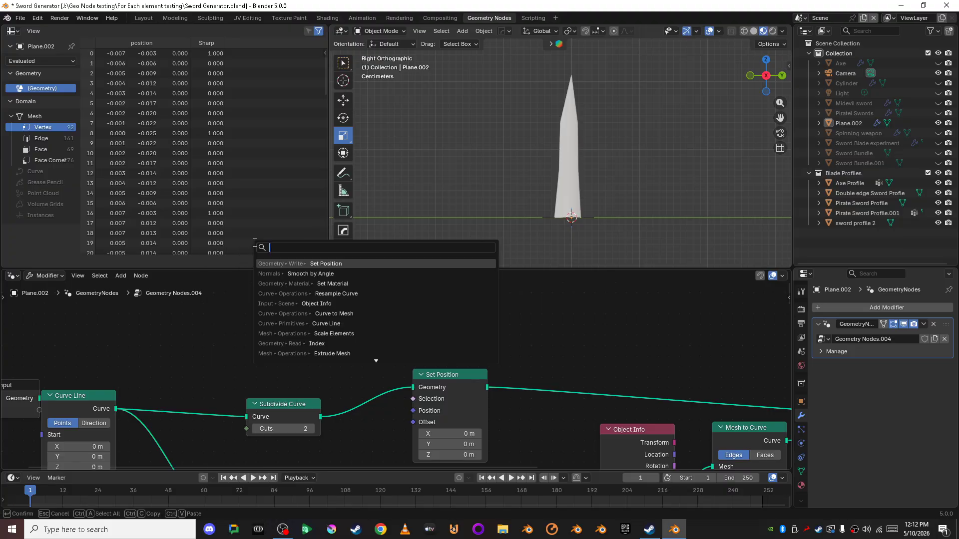
{"action": "type", "text": "ind"}
{"action": "key", "text": "Return"}
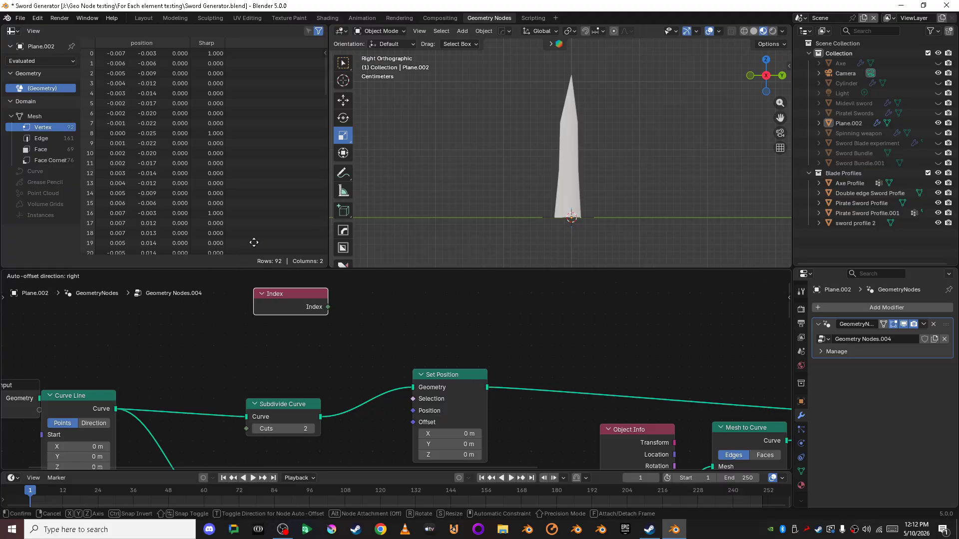
{"action": "left_click", "coordinate": [235, 260]}
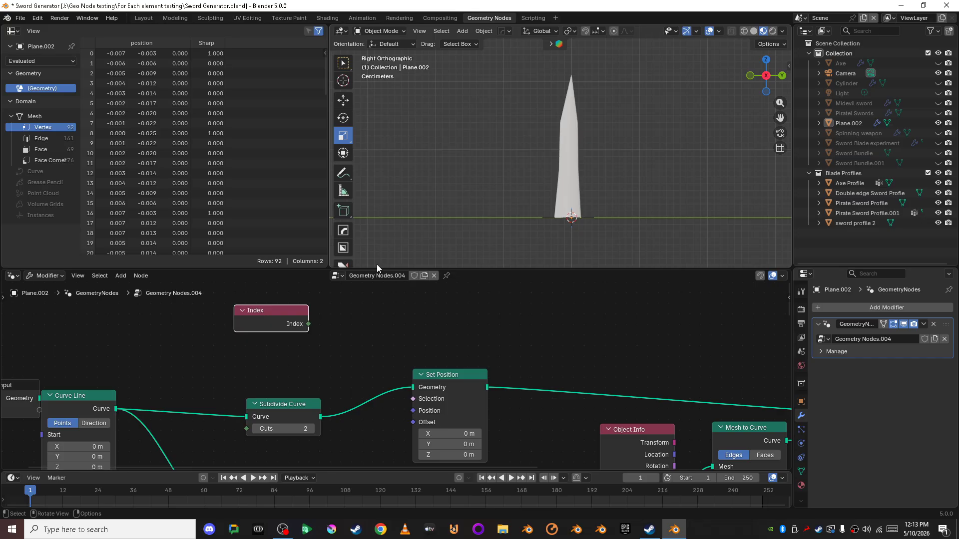
{"action": "left_click_drag", "start_coordinate": [309, 324], "coordinate": [361, 304]}
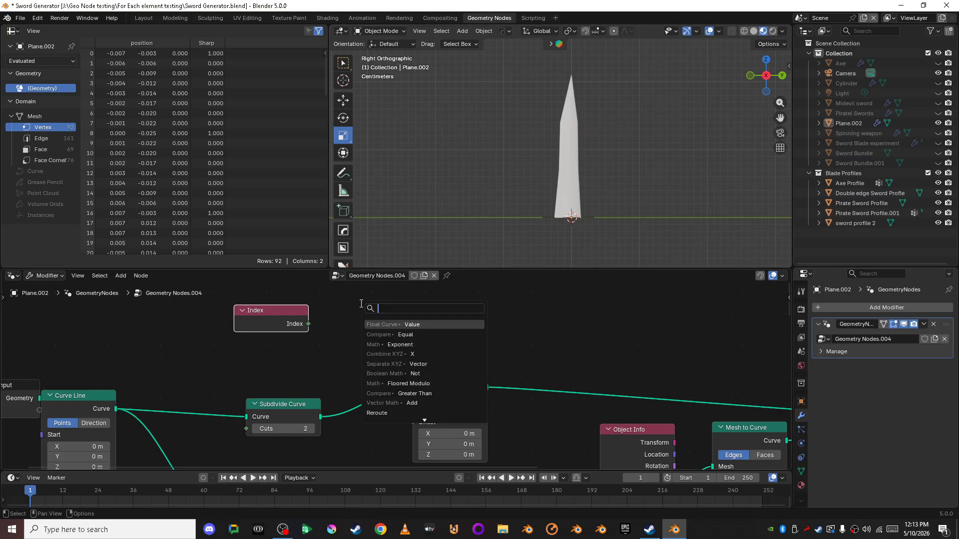
{"action": "type", "text": "comp"}
{"action": "key", "text": "Return"}
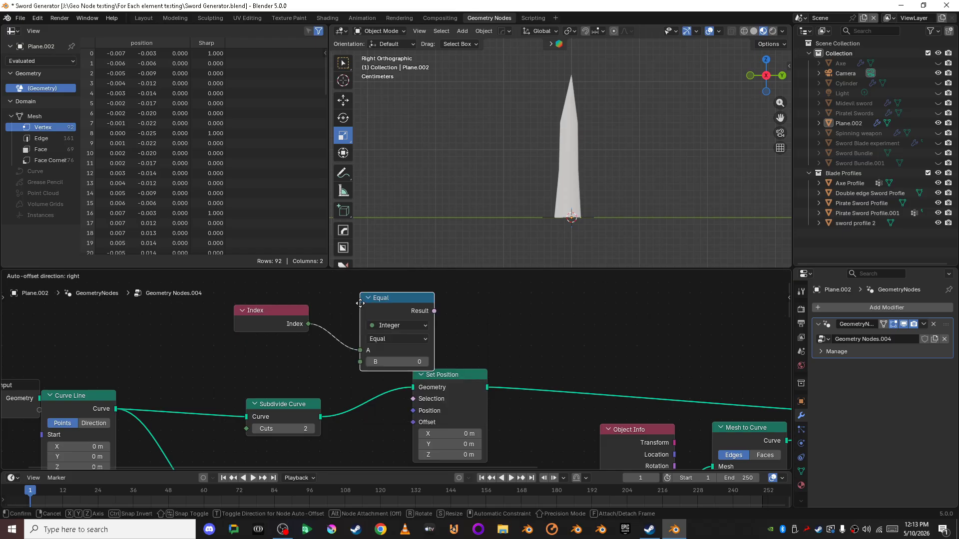
{"action": "left_click", "coordinate": [329, 304]}
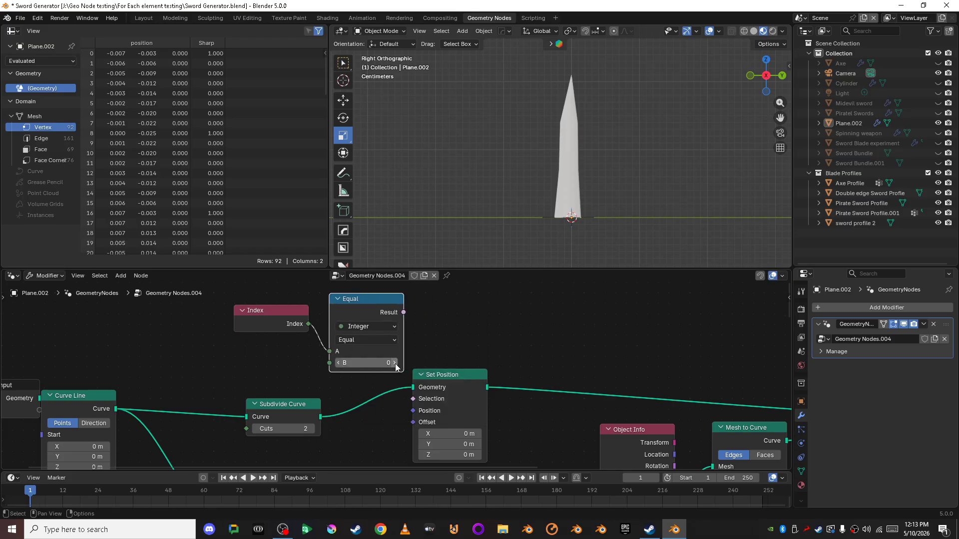
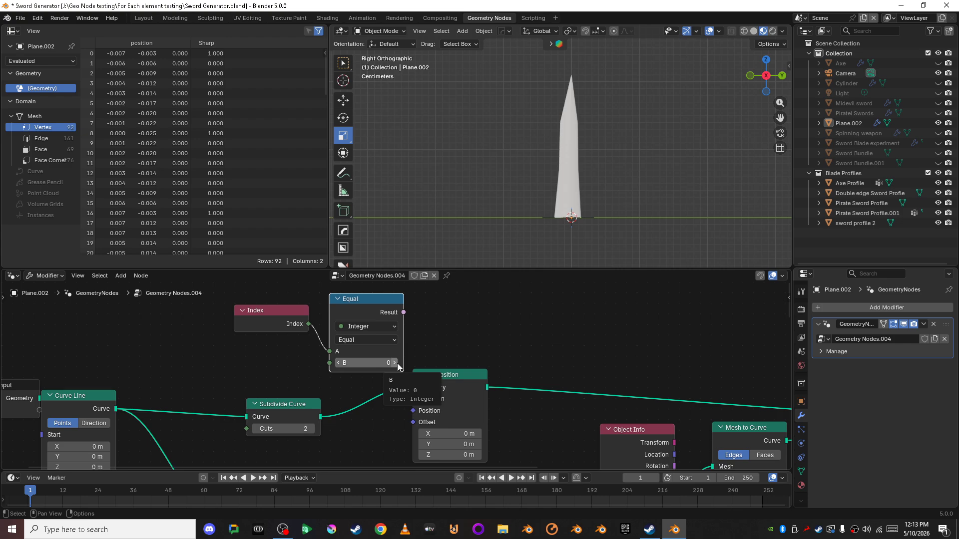
Preview the Curve Line and Subdivide Curve outputs with a Viewer node and examine the control points in the spreadsheet
{"action": "left_click", "coordinate": [107, 398]}
{"action": "left_click", "coordinate": [108, 398], "text": "ctrl+shift"}
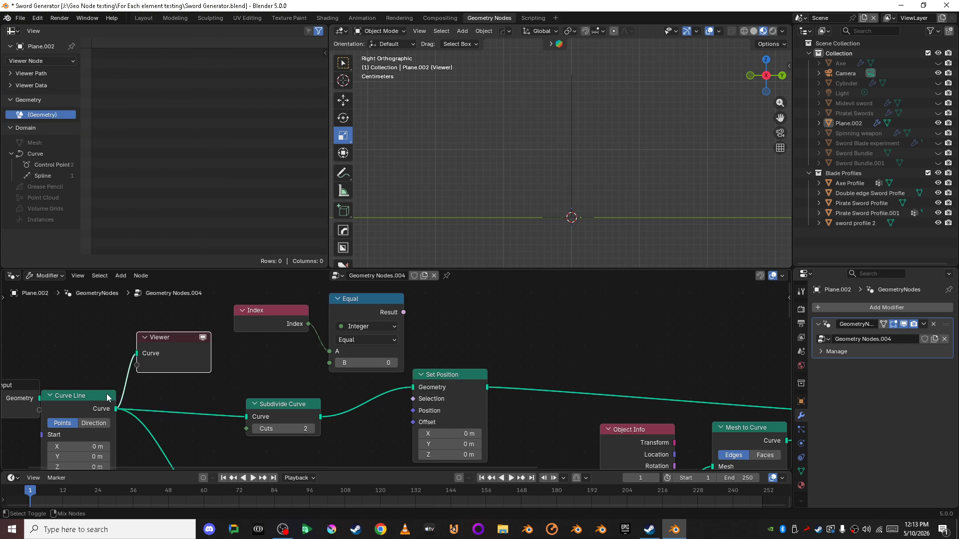
{"action": "left_click", "coordinate": [284, 403]}
{"action": "left_click", "coordinate": [285, 402], "text": "ctrl+shift"}
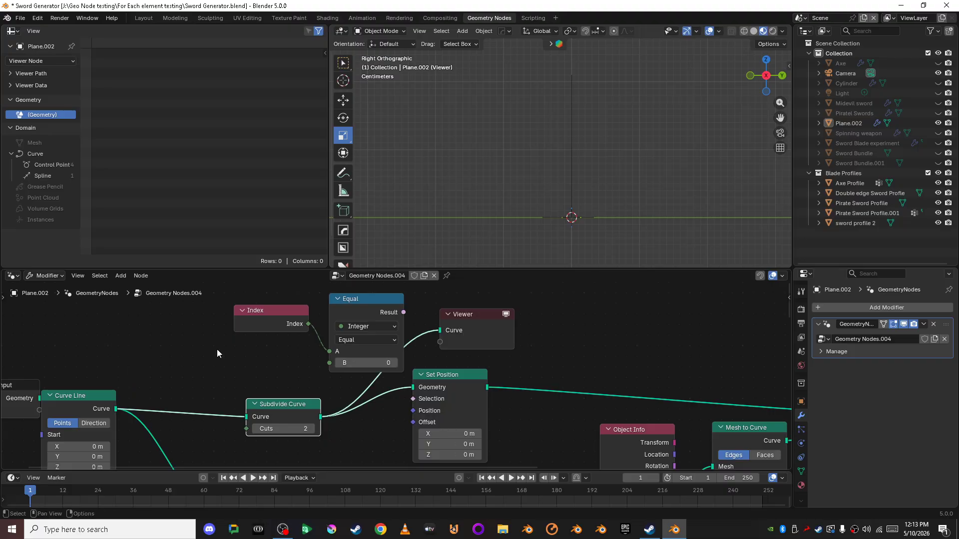
{"action": "left_click", "coordinate": [46, 163]}
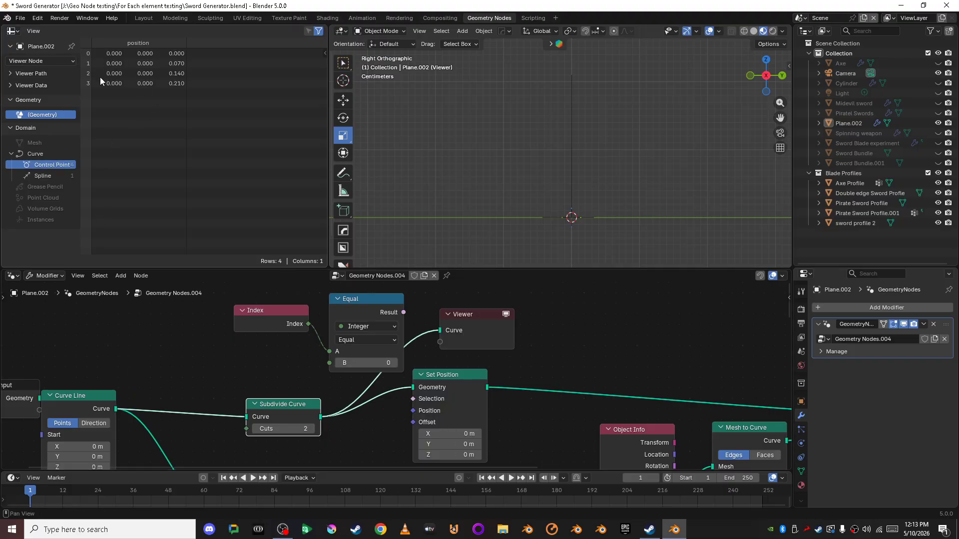
Limit Set Position's Selection to index 3 through the Compare node's result, and delete the Viewer node
{"action": "left_click", "coordinate": [397, 364]}
{"action": "left_click_drag", "start_coordinate": [404, 312], "coordinate": [414, 398]}
{"action": "left_click", "coordinate": [494, 323]}
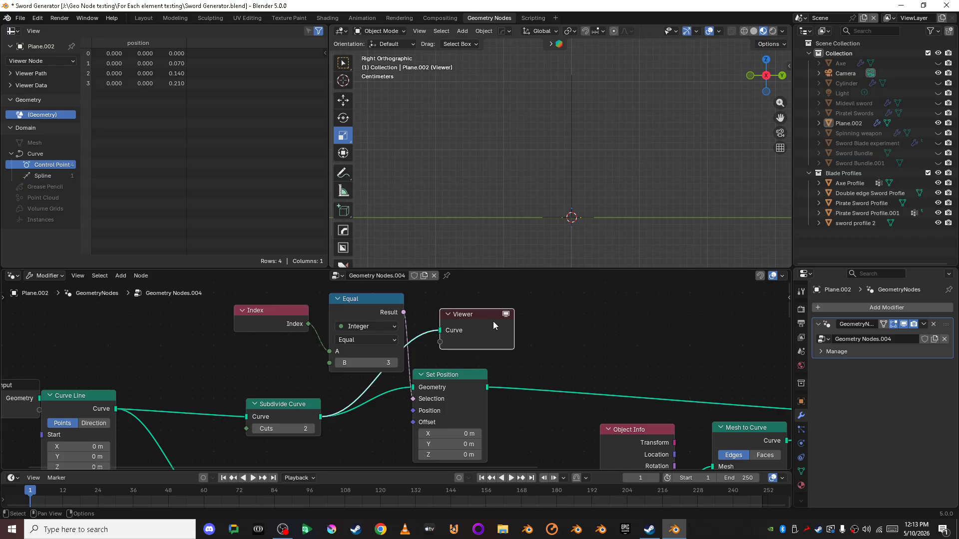
{"action": "key", "text": "x"}
Set the Set Position node's Y offset to 0.04 m to bend the blade tip sideways
{"action": "middle_click_drag", "start_coordinate": [494, 402], "coordinate": [482, 374]}
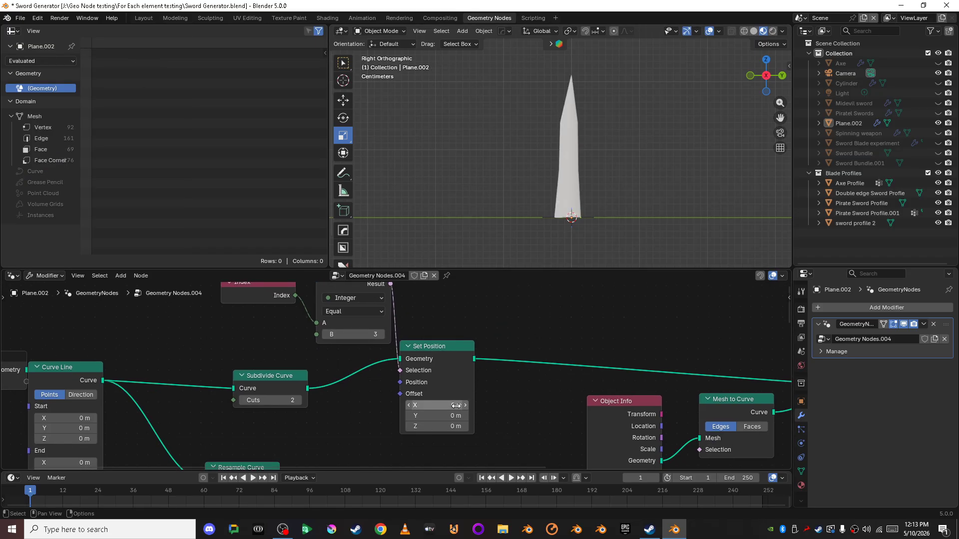
{"action": "mouse_move", "coordinate": [434, 415]}
{"action": "left_mouse_down"}
{"action": "mouse_move", "coordinate": [452, 415]}
{"action": "mouse_move", "coordinate": [442, 415]}
{"action": "left_mouse_up"}
Insert a Set Spline Type node between Subdivide Curve and Set Position, and set its type to NURBS
{"action": "scroll", "coordinate": [376, 358], "scroll_direction": "down", "scroll_amount": 1}
{"action": "middle_click_drag", "start_coordinate": [377, 358], "coordinate": [476, 384]}
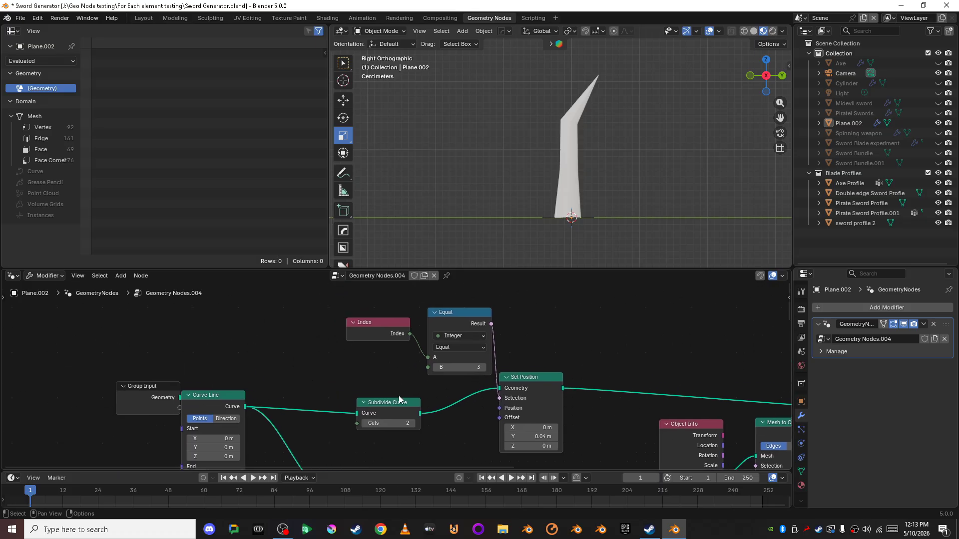
{"action": "left_click_drag", "start_coordinate": [392, 402], "coordinate": [319, 400]}
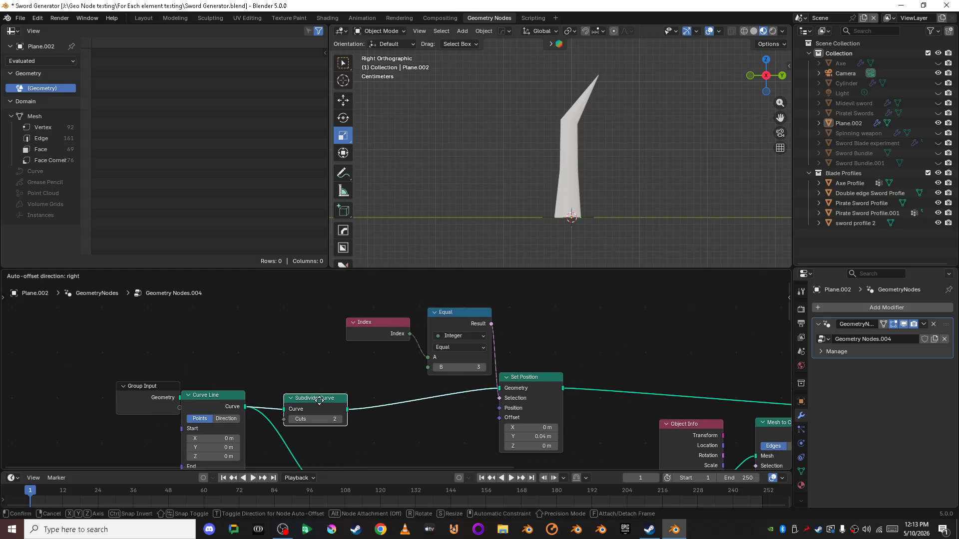
{"action": "key", "text": "shift+a"}
{"action": "left_click", "coordinate": [396, 240]}
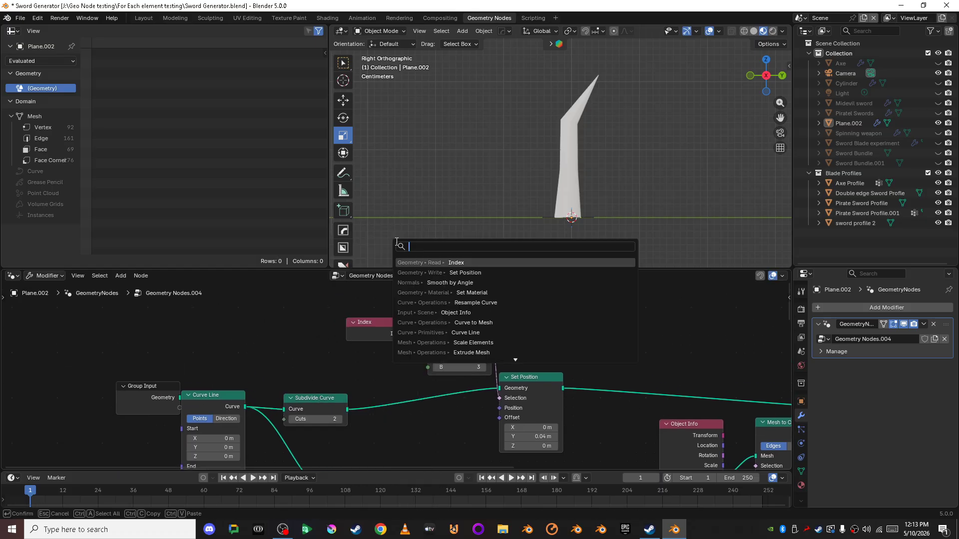
{"action": "type", "text": "set spline"}
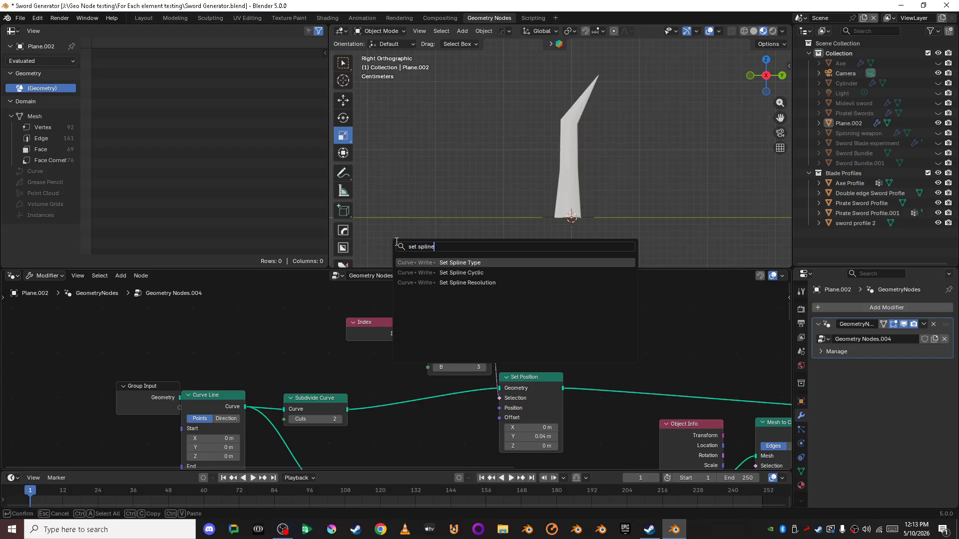
{"action": "key", "text": "Return"}
{"action": "left_click", "coordinate": [385, 341]}
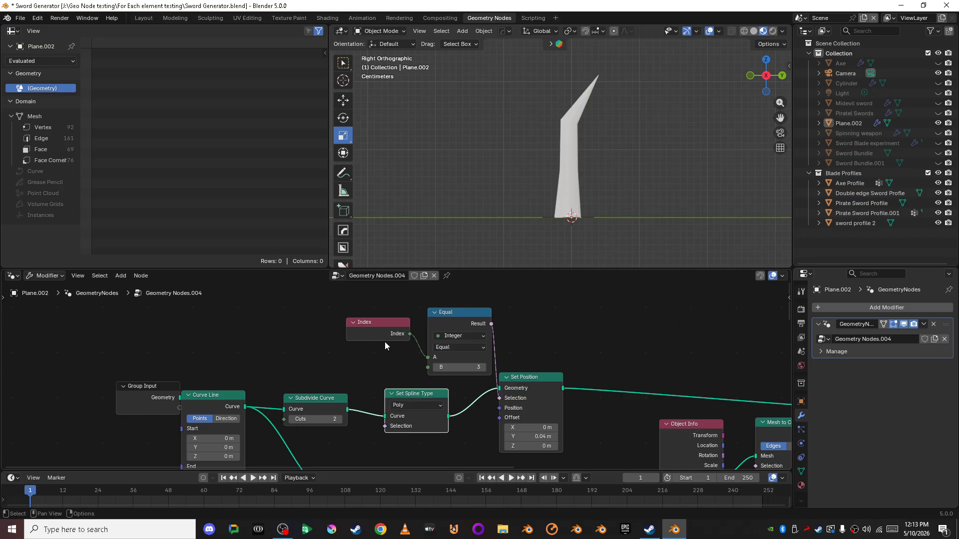
{"action": "left_click", "coordinate": [412, 409]}
{"action": "left_click", "coordinate": [415, 464]}
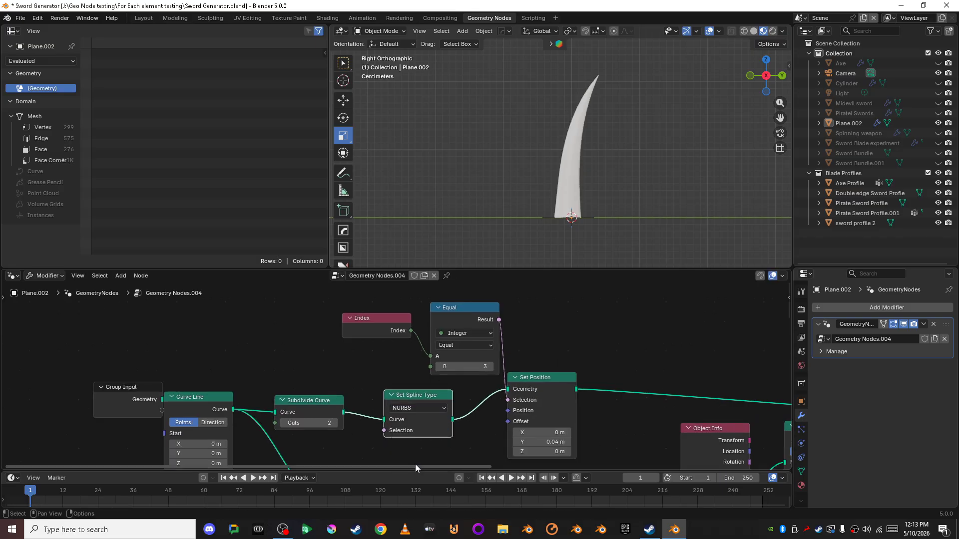
Set the Set Position offset to Y 0.14 m and Z -0.11 m, and inspect the bent blade in wireframe
{"action": "scroll", "coordinate": [683, 152], "scroll_direction": "up", "scroll_amount": 3}
{"action": "middle_click_drag", "start_coordinate": [683, 149], "coordinate": [599, 125]}
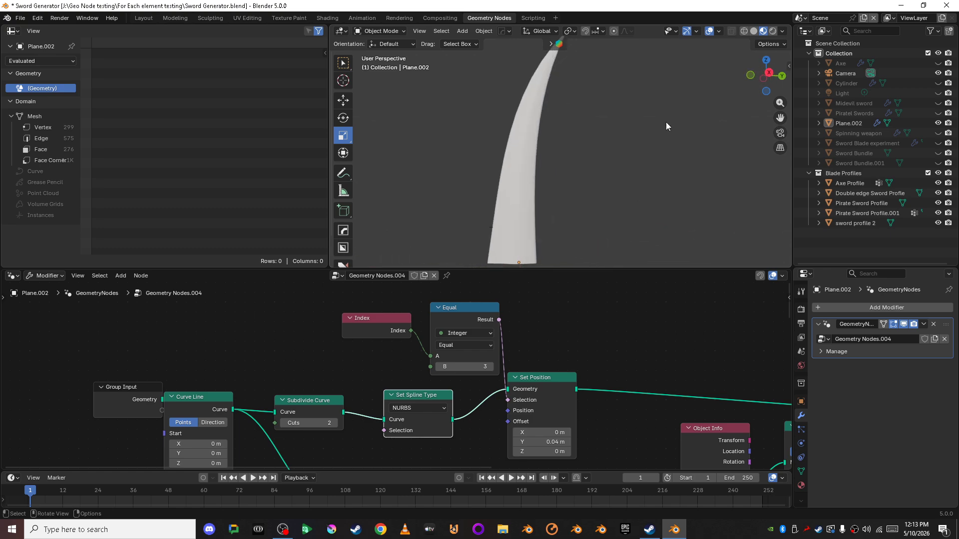
{"action": "left_click", "coordinate": [758, 73]}
{"action": "scroll", "coordinate": [575, 152], "scroll_direction": "up", "scroll_amount": 8}
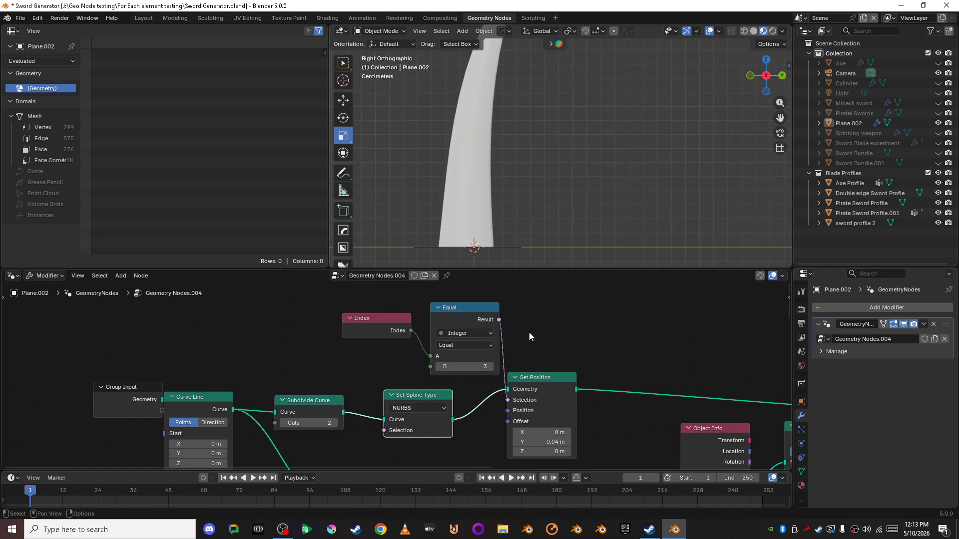
{"action": "mouse_move", "coordinate": [542, 442]}
{"action": "left_mouse_down"}
{"action": "mouse_move", "coordinate": [564, 442]}
{"action": "mouse_move", "coordinate": [519, 451]}
{"action": "left_mouse_up"}
{"action": "scroll", "coordinate": [569, 142], "scroll_direction": "up", "scroll_amount": 3}
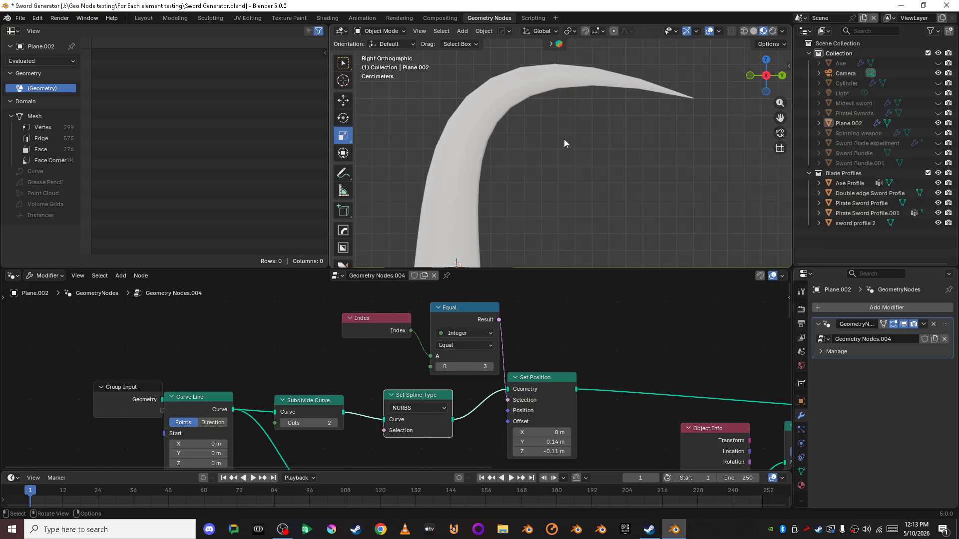
{"action": "key", "text": "shift+z"}
{"action": "middle_click_drag", "start_coordinate": [560, 139], "coordinate": [570, 184], "text": "shift"}
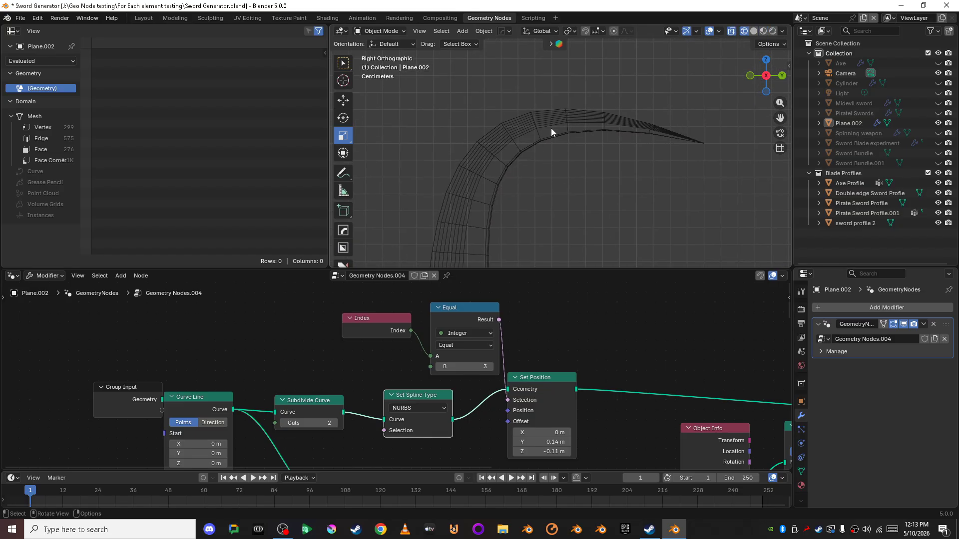
{"action": "scroll", "coordinate": [551, 132], "scroll_direction": "down", "scroll_amount": 2}
{"action": "middle_click_drag", "start_coordinate": [516, 206], "coordinate": [555, 138], "text": "shift"}
Move Set Spline Type closer to Subdivide Curve and shift the Index, Equal and Set Position nodes away from it to open a gap
{"action": "left_click", "coordinate": [510, 364]}
{"action": "left_click_drag", "start_coordinate": [427, 396], "coordinate": [404, 392]}
{"action": "left_click", "coordinate": [381, 320]}
{"action": "left_click", "coordinate": [462, 313], "text": "shift"}
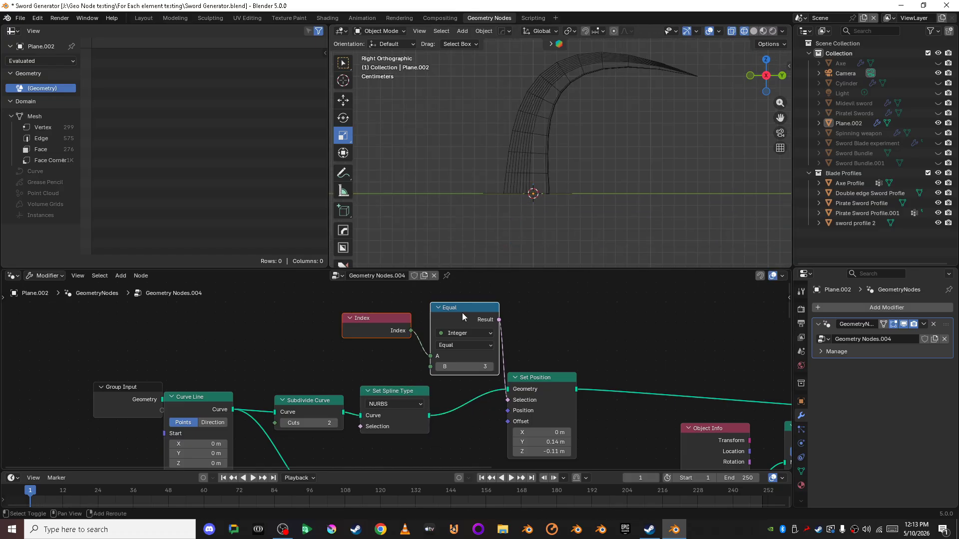
{"action": "left_click", "coordinate": [533, 381], "text": "shift"}
{"action": "left_click_drag", "start_coordinate": [535, 381], "coordinate": [608, 381]}
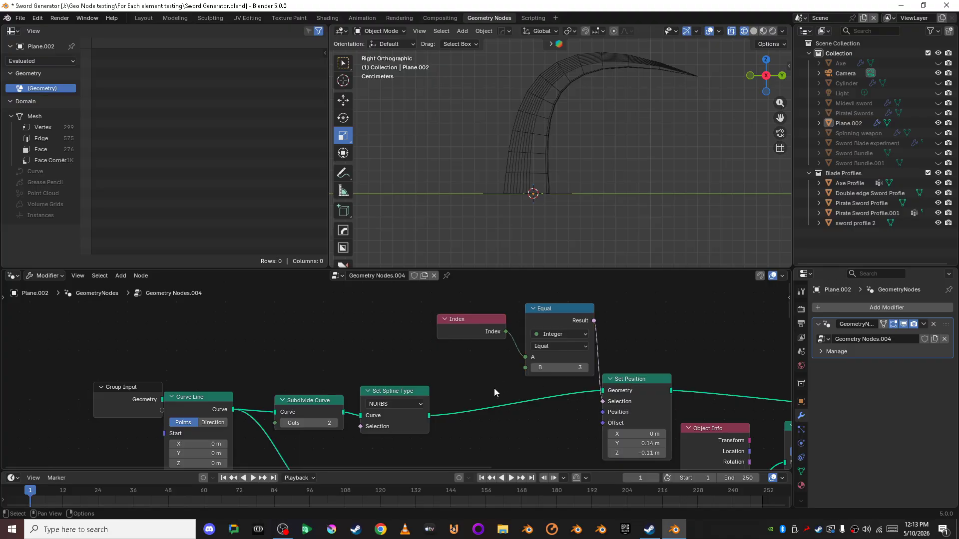
Insert a Set Spline Resolution node between Set Spline Type and Set Position
{"action": "key", "text": "shift+a"}
{"action": "left_click", "coordinate": [480, 235]}
{"action": "type", "text": "set splin"}
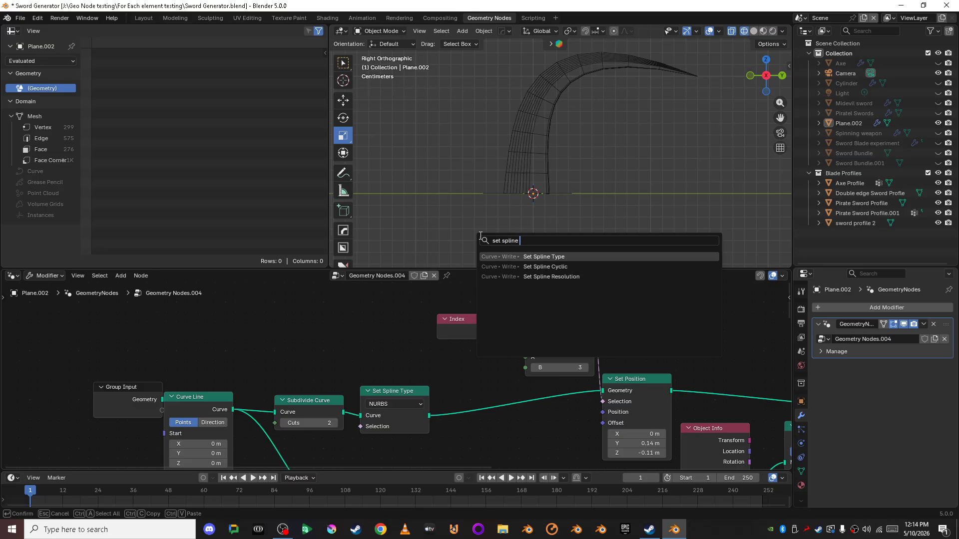
{"action": "type", "text": "e"}
{"action": "key", "text": "Down"}
{"action": "key", "text": "Down"}
{"action": "key", "text": "Return"}
{"action": "left_click", "coordinate": [450, 372]}
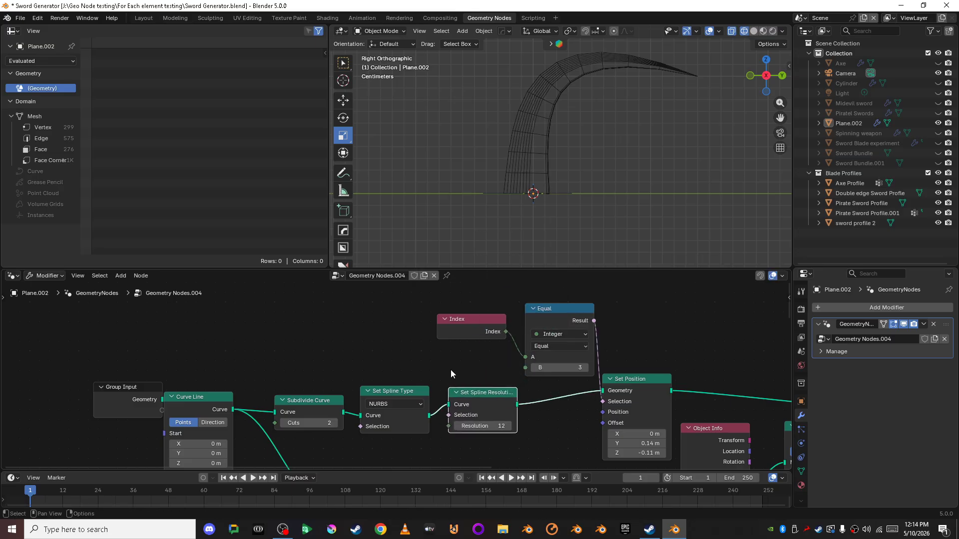
Set the Set Spline Resolution node's resolution to 17 and compare the blade in wireframe and shaded display
{"action": "key", "text": "shift+z"}
{"action": "scroll", "coordinate": [583, 214], "scroll_direction": "up", "scroll_amount": 3}
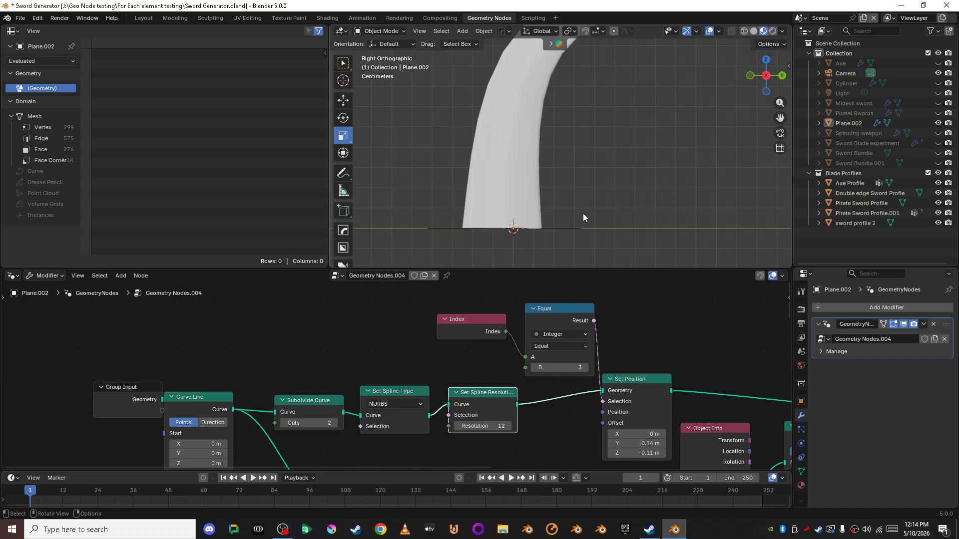
{"action": "key", "text": "shift+z"}
{"action": "left_click_drag", "start_coordinate": [482, 426], "coordinate": [470, 426]}
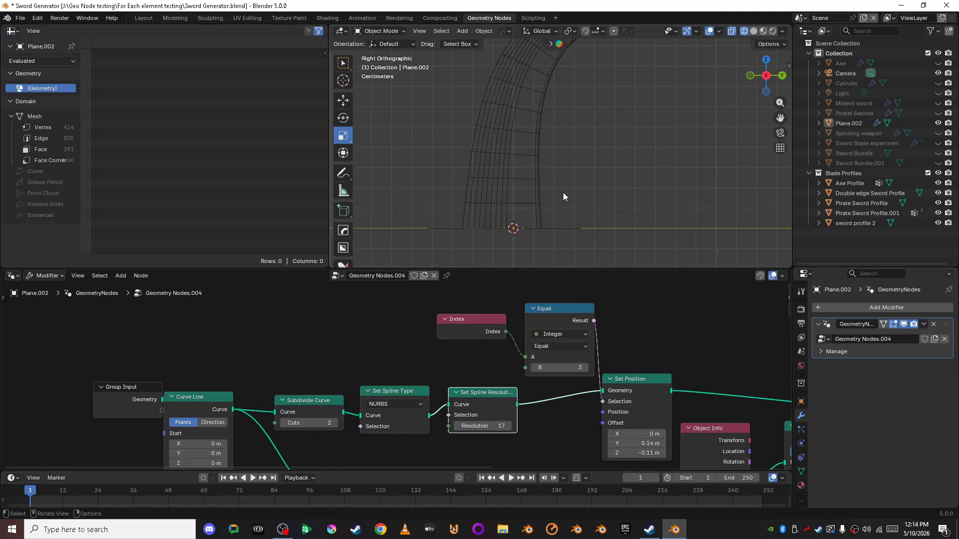
{"action": "scroll", "coordinate": [562, 192], "scroll_direction": "down", "scroll_amount": 4}
{"action": "mouse_move", "coordinate": [566, 169]}
{"action": "middle_mouse_down", "text": "shift"}
{"action": "mouse_move", "coordinate": [540, 232]}
{"action": "mouse_move", "coordinate": [569, 168]}
{"action": "middle_mouse_up", "text": "shift"}
{"action": "scroll", "coordinate": [540, 231], "scroll_direction": "up", "scroll_amount": 5}
{"action": "key", "text": "shift+z"}
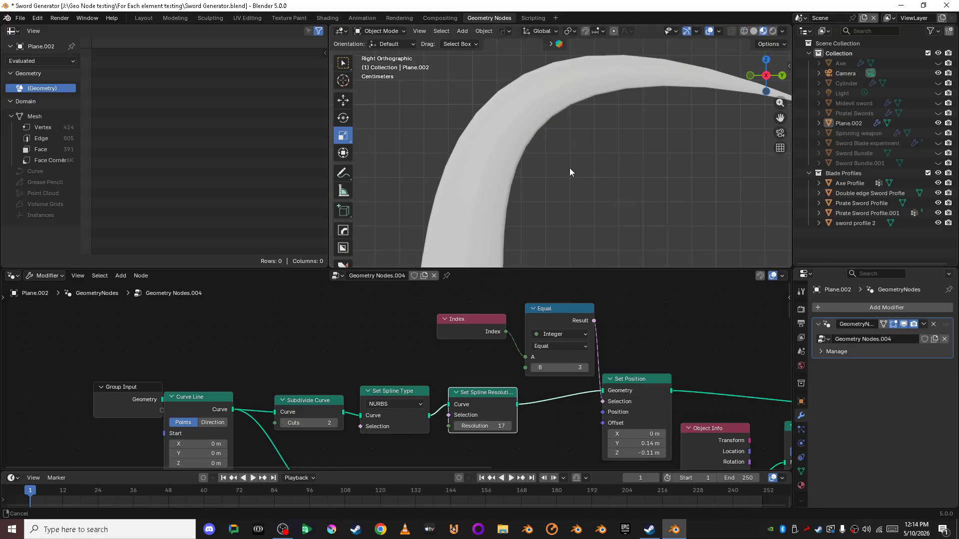
Move the Set Material and Smooth by Angle nodes from the old branch to between the new Curve to Mesh node and Group Output
{"action": "scroll", "coordinate": [625, 400], "scroll_direction": "down", "scroll_amount": 2}
{"action": "middle_click_drag", "start_coordinate": [627, 279], "coordinate": [569, 239]}
{"action": "left_click", "coordinate": [772, 76]}
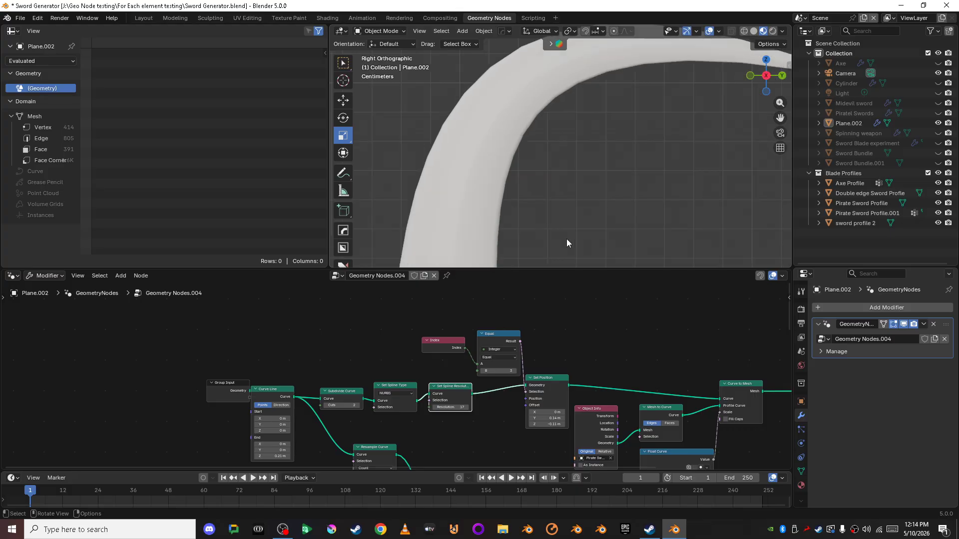
{"action": "scroll", "coordinate": [560, 341], "scroll_direction": "down", "scroll_amount": 9}
{"action": "middle_click_drag", "start_coordinate": [560, 342], "coordinate": [458, 412]}
{"action": "scroll", "coordinate": [458, 419], "scroll_direction": "up", "scroll_amount": 10}
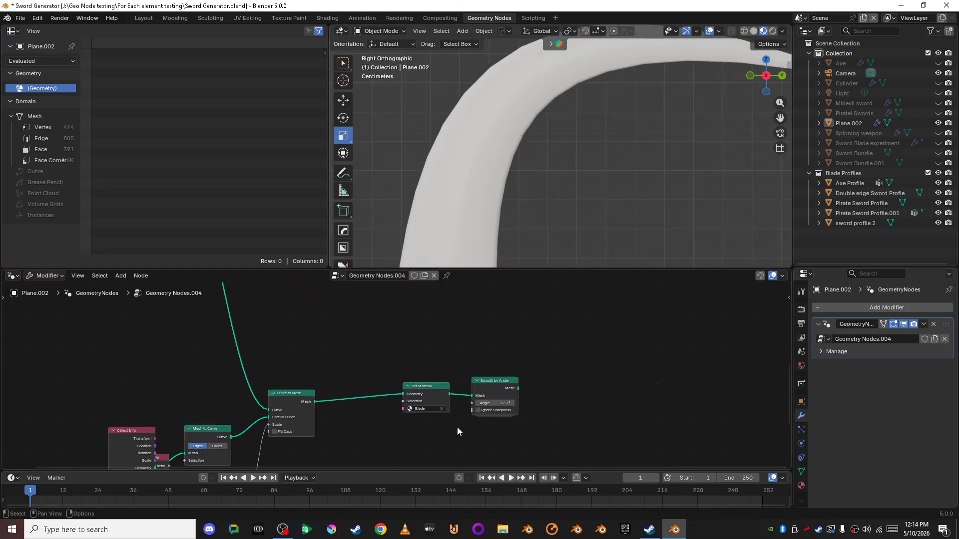
{"action": "middle_click_drag", "start_coordinate": [445, 372], "coordinate": [390, 395]}
{"action": "left_click_drag", "start_coordinate": [385, 398], "coordinate": [464, 410]}
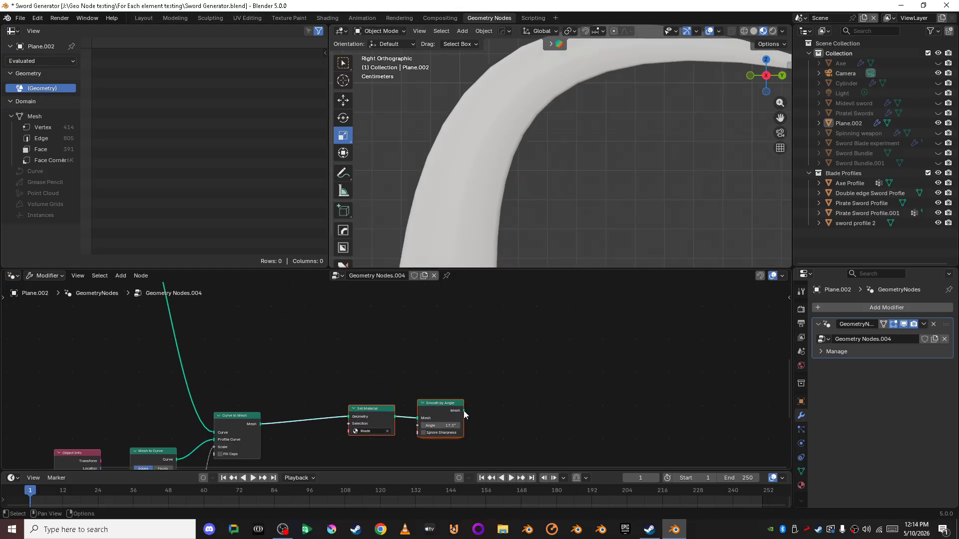
{"action": "key", "text": "g"}
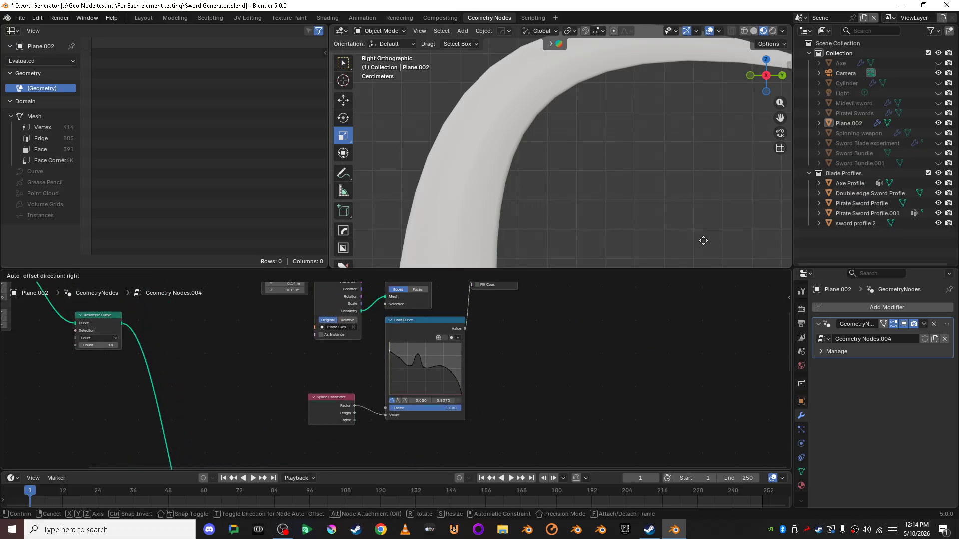
{"action": "left_click", "coordinate": [656, 381]}
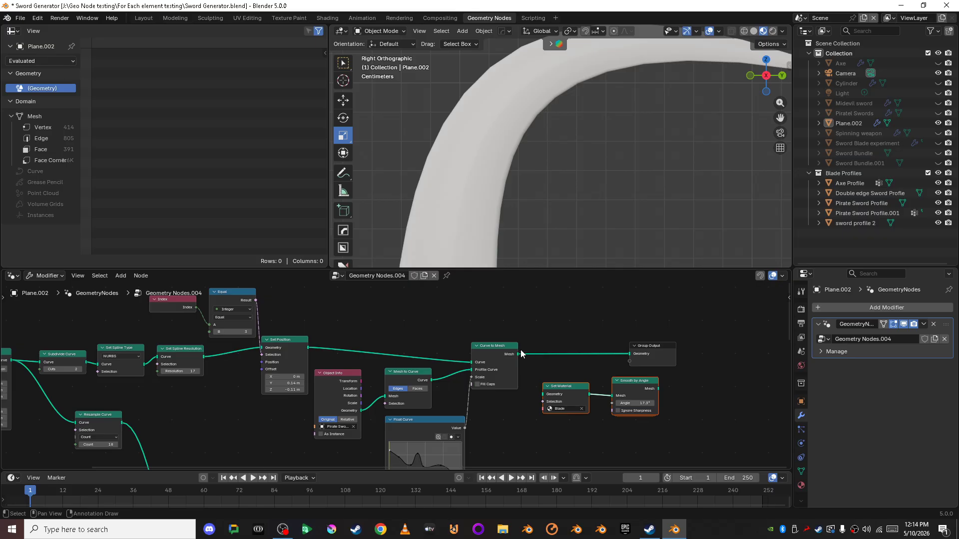
Route the new Curve to Mesh output through Set Material and Smooth by Angle into Group Output
{"action": "left_click_drag", "start_coordinate": [517, 354], "coordinate": [555, 398]}
{"action": "left_click_drag", "start_coordinate": [651, 355], "coordinate": [707, 354]}
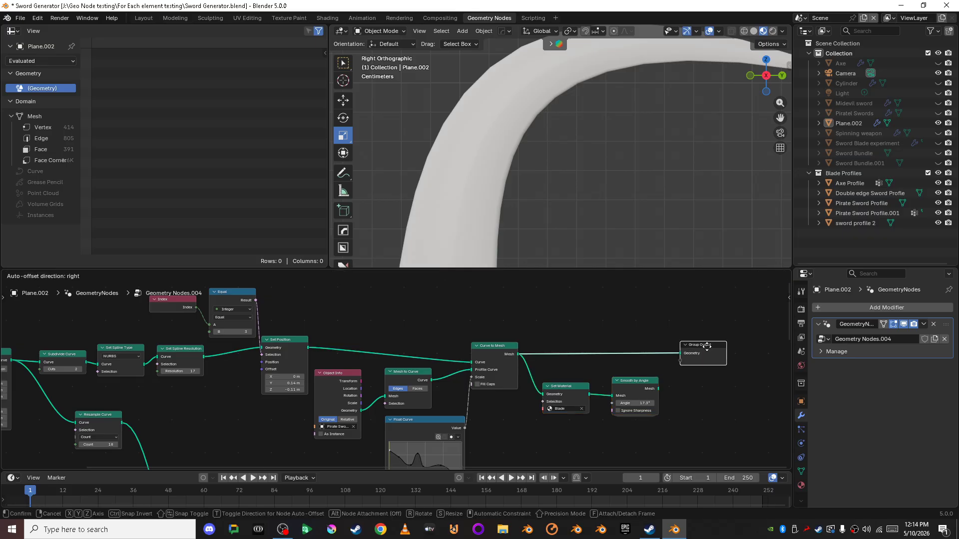
{"action": "left_click_drag", "start_coordinate": [658, 388], "coordinate": [686, 353]}
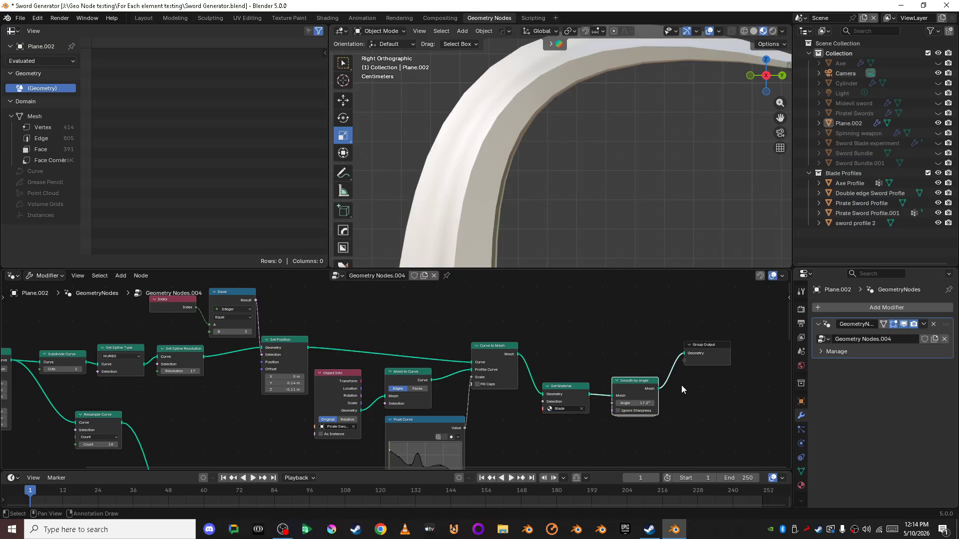
{"action": "middle_click_drag", "start_coordinate": [604, 181], "coordinate": [481, 79]}
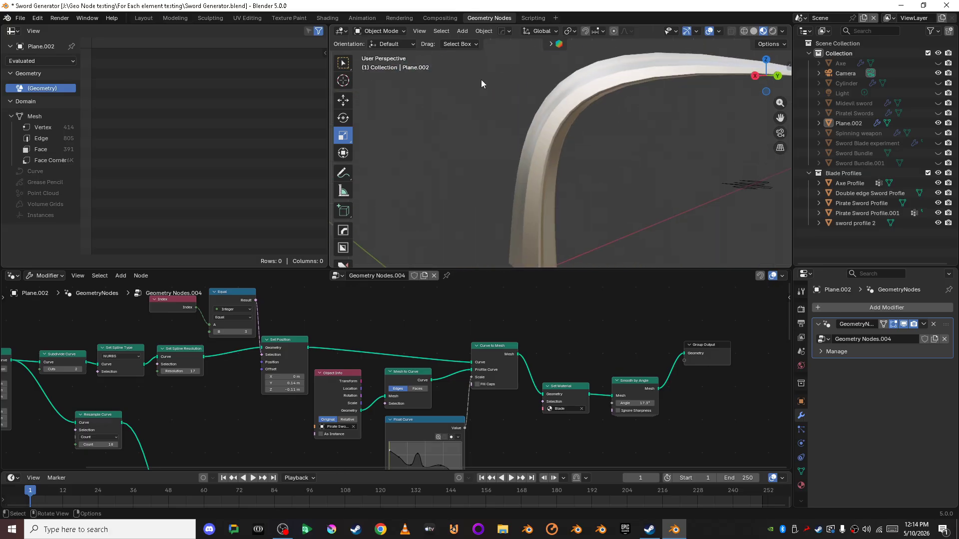
{"action": "left_click", "coordinate": [748, 78]}
Try different Set Position Y and Z offsets for the blade tip, ending at Y 0.1 m and Z 0 m
{"action": "scroll", "coordinate": [438, 315], "scroll_direction": "down", "scroll_amount": 3}
{"action": "middle_click_drag", "start_coordinate": [413, 324], "coordinate": [569, 354]}
{"action": "scroll", "coordinate": [532, 372], "scroll_direction": "up", "scroll_amount": 6}
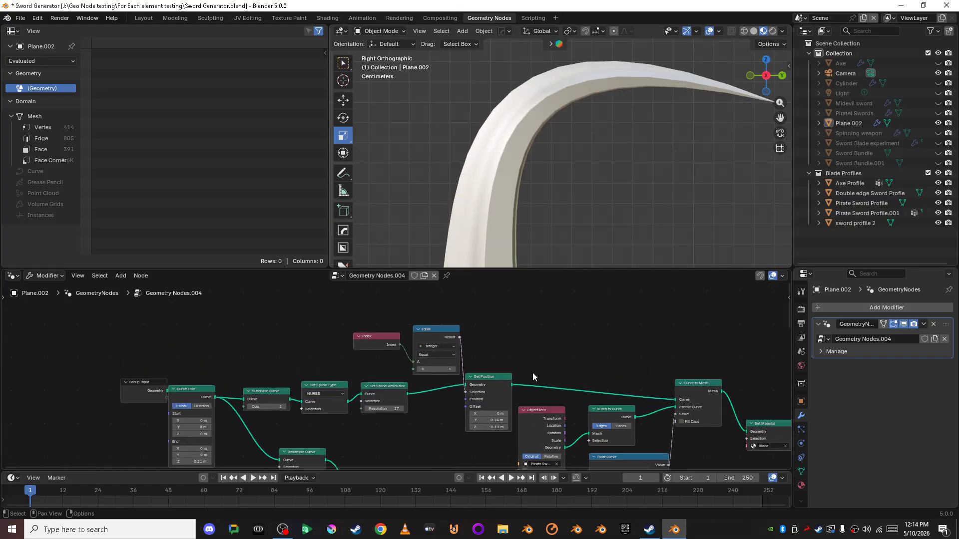
{"action": "scroll", "coordinate": [557, 424], "scroll_direction": "up", "scroll_amount": 5}
{"action": "mouse_move", "coordinate": [585, 458]}
{"action": "left_mouse_down"}
{"action": "mouse_move", "coordinate": [617, 458]}
{"action": "mouse_move", "coordinate": [594, 457]}
{"action": "left_mouse_up"}
{"action": "middle_click_drag", "start_coordinate": [584, 446], "coordinate": [566, 401]}
{"action": "left_click_drag", "start_coordinate": [560, 427], "coordinate": [631, 426]}
{"action": "scroll", "coordinate": [574, 199], "scroll_direction": "down", "scroll_amount": 10}
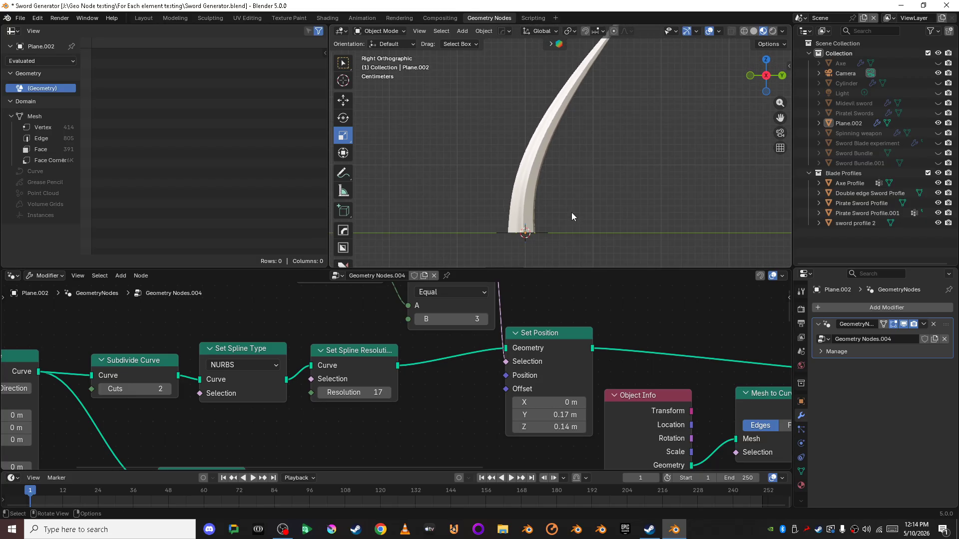
{"action": "middle_click_drag", "start_coordinate": [574, 196], "coordinate": [574, 209], "text": "shift"}
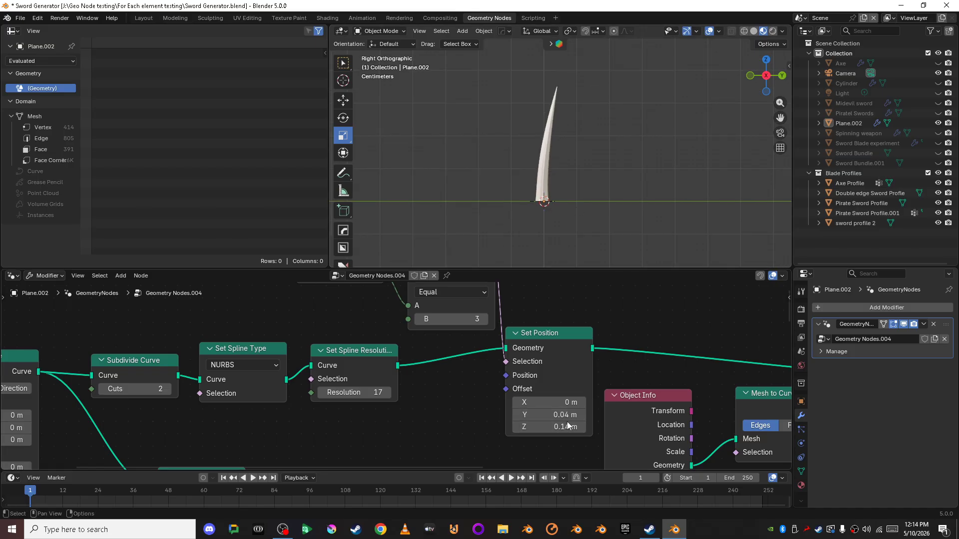
{"action": "mouse_move", "coordinate": [567, 425]}
{"action": "left_mouse_down"}
{"action": "mouse_move", "coordinate": [547, 426]}
{"action": "mouse_move", "coordinate": [567, 415]}
{"action": "left_mouse_up"}
Reset the Float Curve and reshape it to fall from about 0.75 to 0, adding points including 0.645, 0.6937 and 0.136, 0.75
{"action": "middle_click_drag", "start_coordinate": [563, 413], "coordinate": [371, 399]}
{"action": "left_click", "coordinate": [546, 339]}
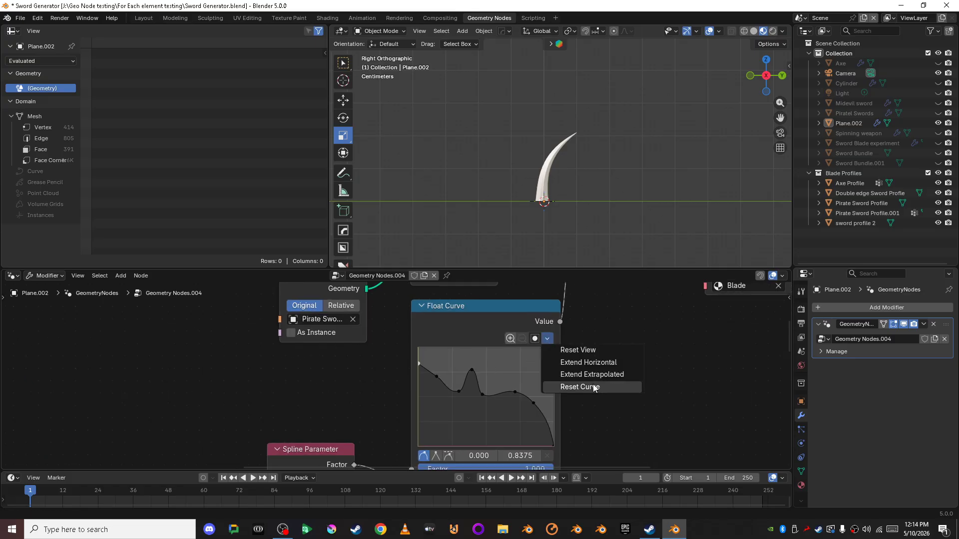
{"action": "left_click", "coordinate": [579, 388]}
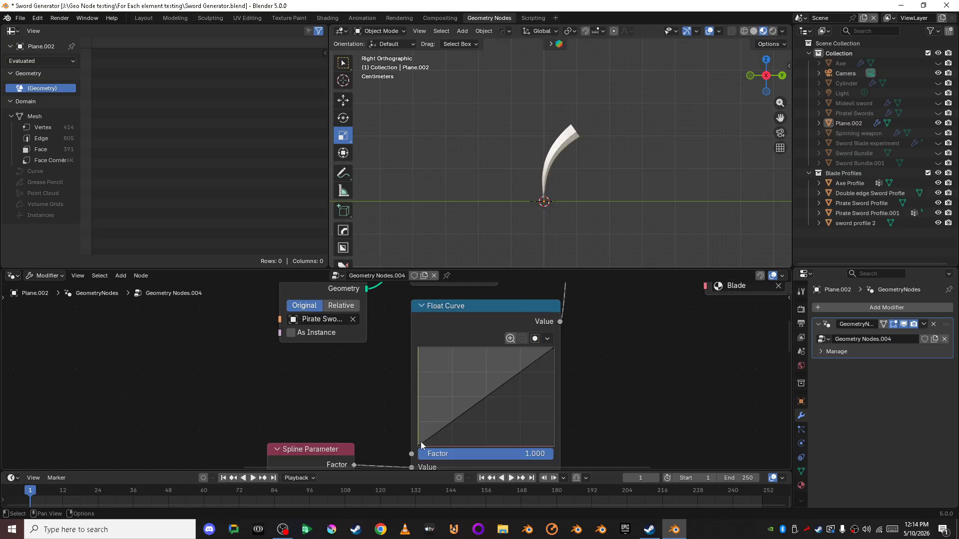
{"action": "left_click_drag", "start_coordinate": [420, 442], "coordinate": [553, 447]}
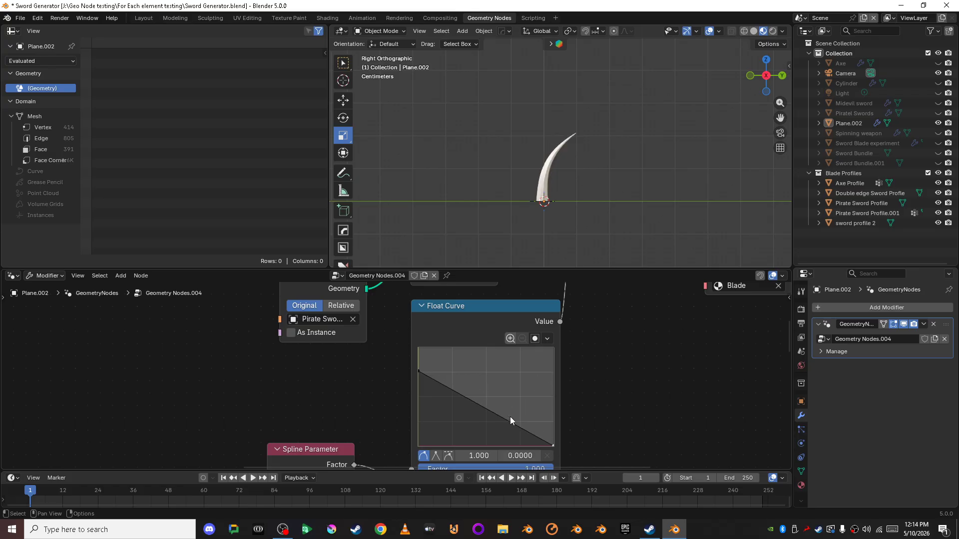
{"action": "left_click_drag", "start_coordinate": [510, 416], "coordinate": [530, 376]}
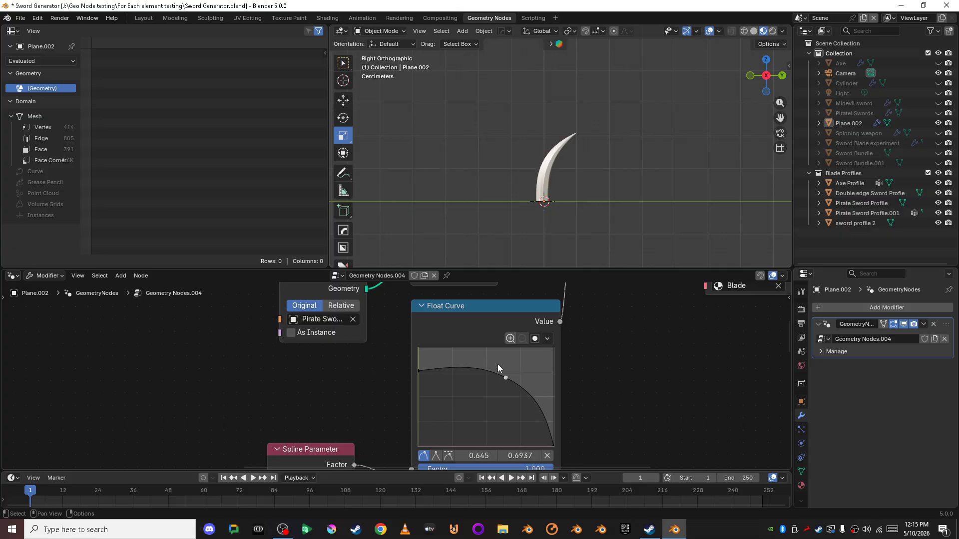
{"action": "left_click_drag", "start_coordinate": [465, 370], "coordinate": [436, 372]}
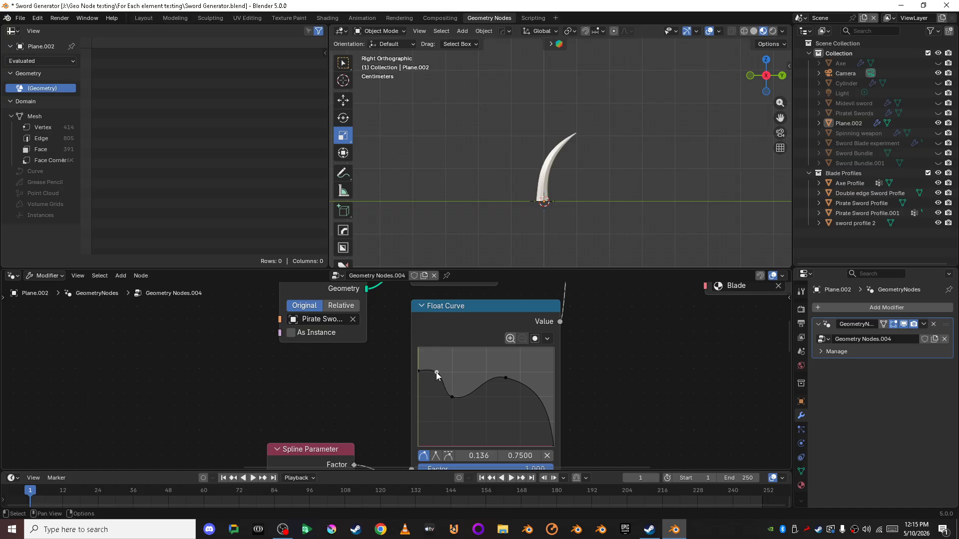
Set the Set Position offset to Y 0.07 m and Z -0.01 m for a moderately curved blade
{"action": "middle_click_drag", "start_coordinate": [546, 257], "coordinate": [744, 91]}
{"action": "scroll", "coordinate": [615, 334], "scroll_direction": "down", "scroll_amount": 5}
{"action": "middle_click_drag", "start_coordinate": [582, 355], "coordinate": [590, 412]}
{"action": "scroll", "coordinate": [630, 139], "scroll_direction": "down", "scroll_amount": 3}
{"action": "scroll", "coordinate": [582, 175], "scroll_direction": "up", "scroll_amount": 5}
{"action": "middle_click_drag", "start_coordinate": [539, 191], "coordinate": [575, 112], "text": "shift"}
{"action": "scroll", "coordinate": [399, 332], "scroll_direction": "up", "scroll_amount": 8}
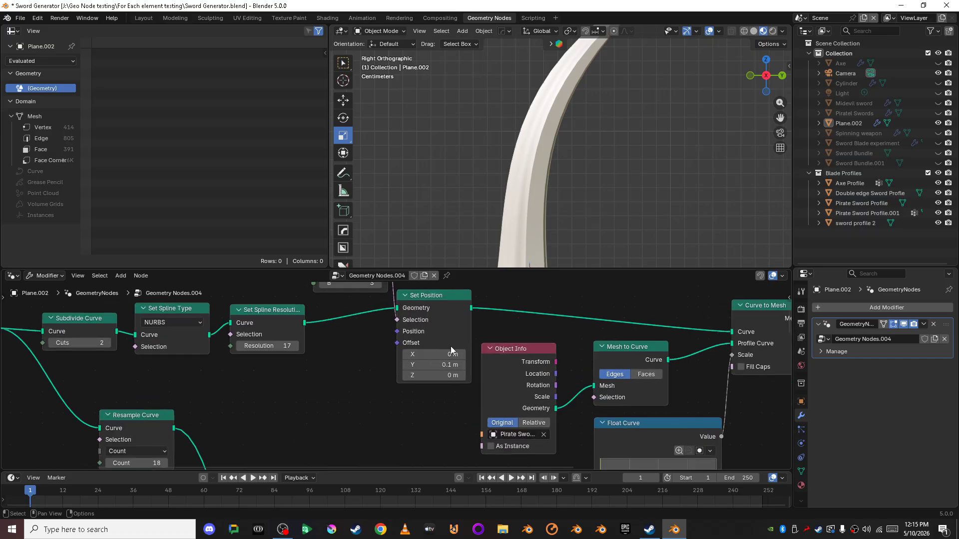
{"action": "left_click_drag", "start_coordinate": [450, 359], "coordinate": [526, 372]}
{"action": "scroll", "coordinate": [577, 188], "scroll_direction": "down", "scroll_amount": 5}
{"action": "middle_click_drag", "start_coordinate": [575, 163], "coordinate": [571, 210], "text": "shift"}
{"action": "left_click_drag", "start_coordinate": [460, 359], "coordinate": [435, 359]}
{"action": "left_click_drag", "start_coordinate": [460, 374], "coordinate": [419, 360]}
{"action": "middle_click_drag", "start_coordinate": [661, 197], "coordinate": [573, 194]}
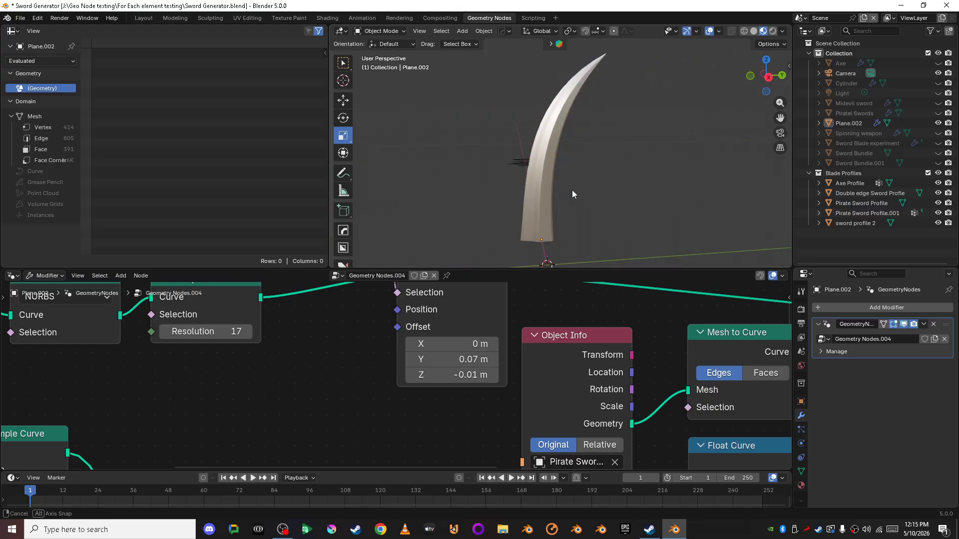
View the blade from the right and move the Group Output node down between the curved and straight blade branches
{"action": "left_click", "coordinate": [769, 79]}
{"action": "scroll", "coordinate": [541, 301], "scroll_direction": "down", "scroll_amount": 5}
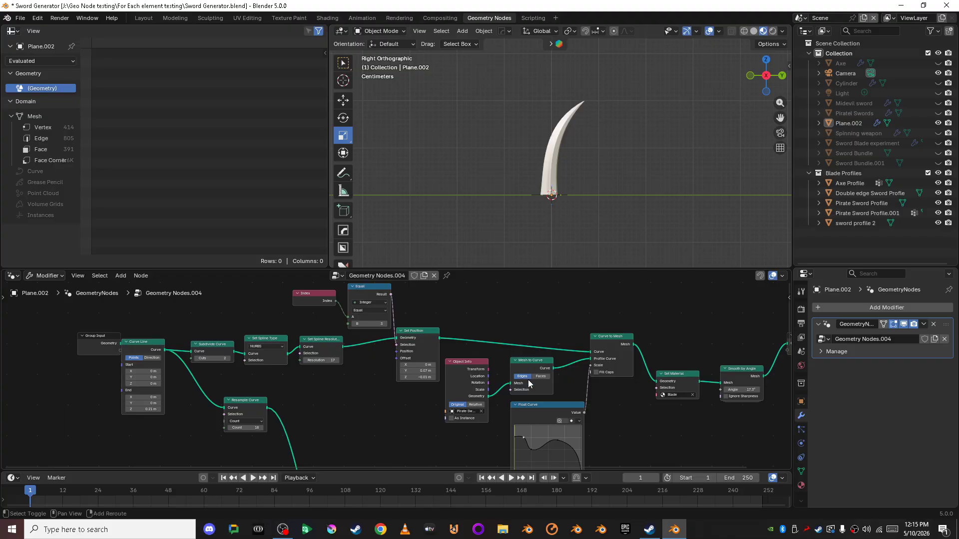
{"action": "middle_click_drag", "start_coordinate": [528, 380], "coordinate": [446, 448], "text": "shift"}
{"action": "scroll", "coordinate": [475, 409], "scroll_direction": "down", "scroll_amount": 11}
{"action": "scroll", "coordinate": [475, 410], "scroll_direction": "up", "scroll_amount": 5}
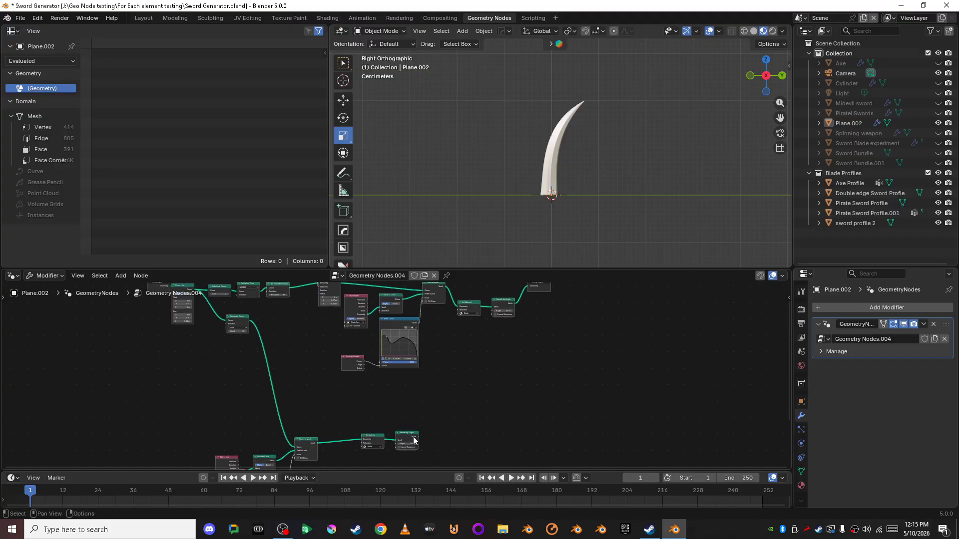
{"action": "scroll", "coordinate": [416, 434], "scroll_direction": "up", "scroll_amount": 1}
{"action": "middle_click_drag", "start_coordinate": [542, 320], "coordinate": [511, 369]}
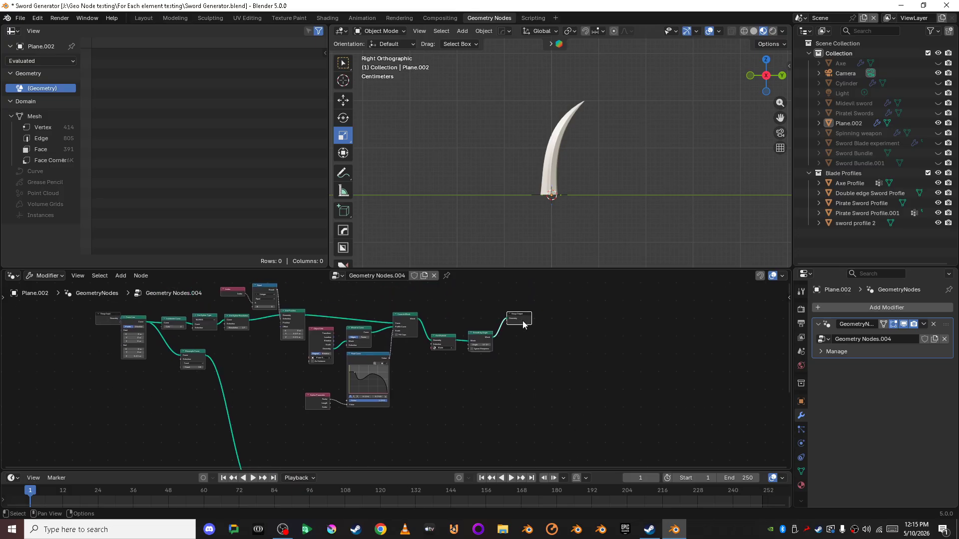
{"action": "left_click_drag", "start_coordinate": [523, 325], "coordinate": [546, 405]}
{"action": "middle_click_drag", "start_coordinate": [478, 413], "coordinate": [473, 345]}
Insert a Switch node before Group Output and connect the straight branch's Smooth by Angle mesh to its True input
{"action": "key", "text": "shift+a"}
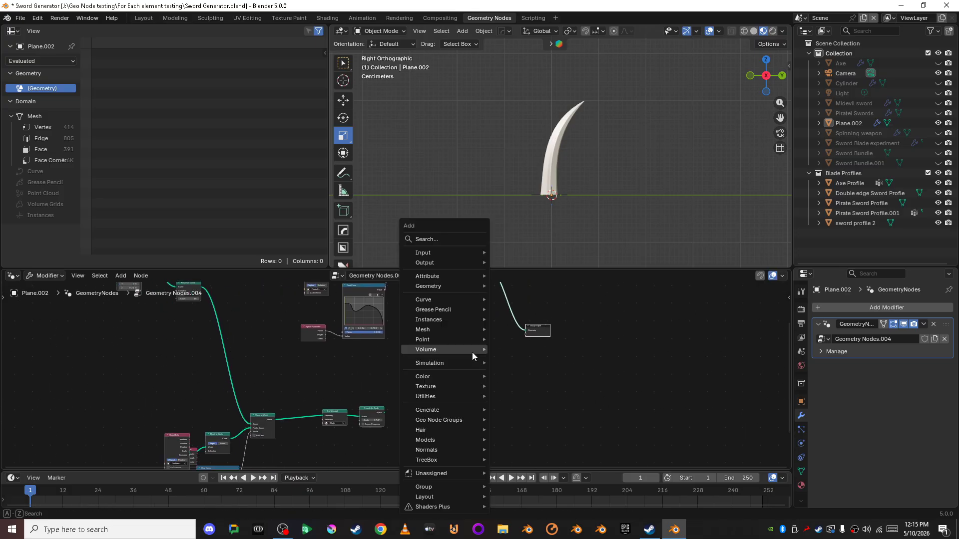
{"action": "left_click", "coordinate": [453, 238]}
{"action": "type", "text": "sw"}
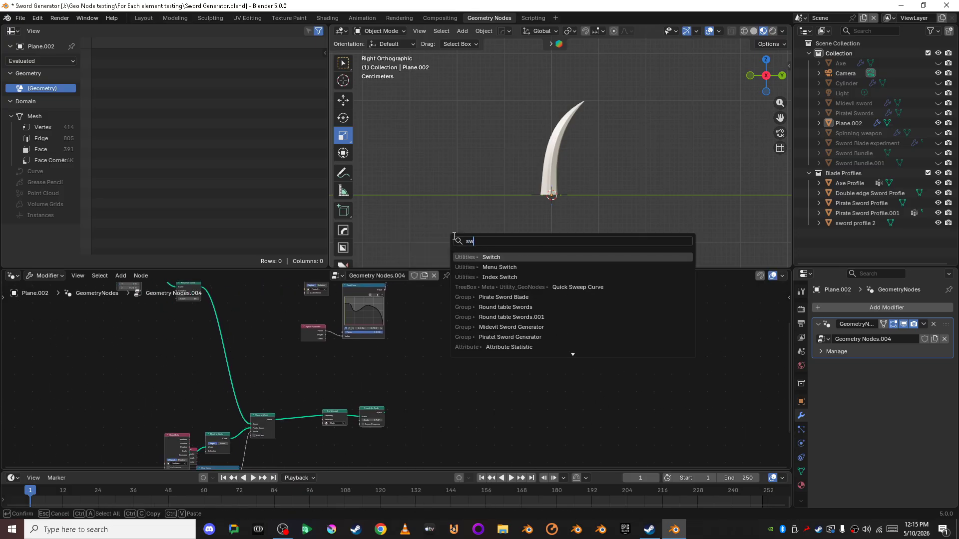
{"action": "key", "text": "Return"}
{"action": "left_click", "coordinate": [496, 260]}
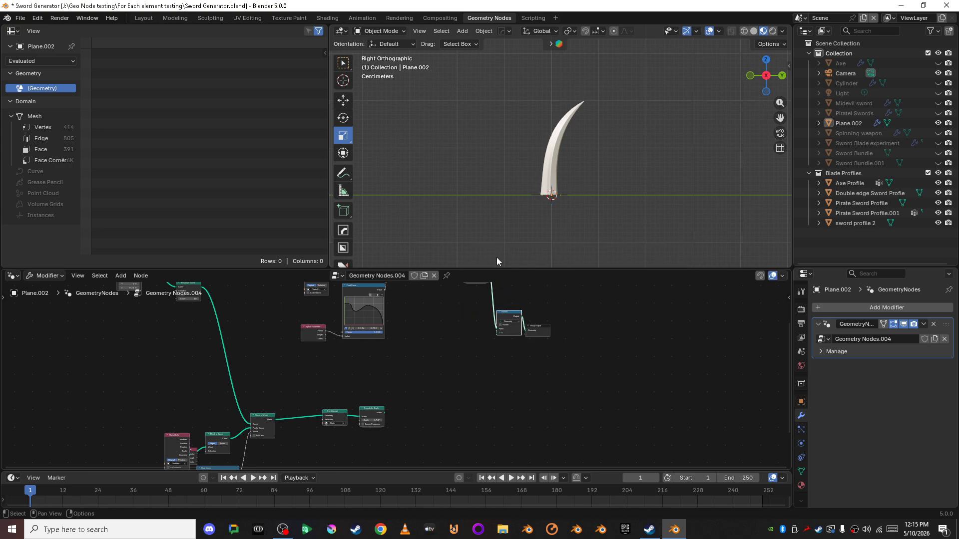
{"action": "left_click_drag", "start_coordinate": [495, 338], "coordinate": [500, 334]}
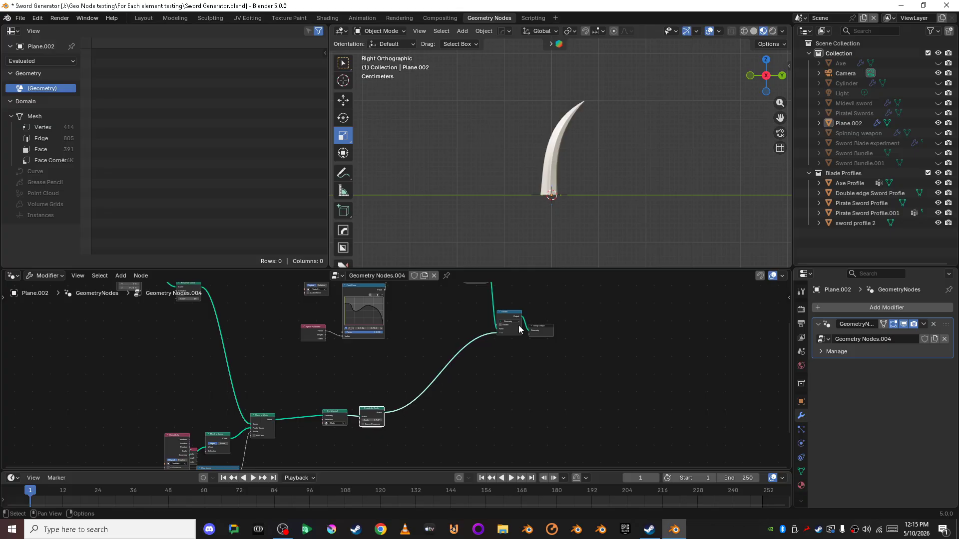
Toggle the Switch node to compare both blade branches, leaving it enabled for the straight blade
{"action": "scroll", "coordinate": [543, 337], "scroll_direction": "up", "scroll_amount": 3}
{"action": "middle_click_drag", "start_coordinate": [487, 354], "coordinate": [395, 414]}
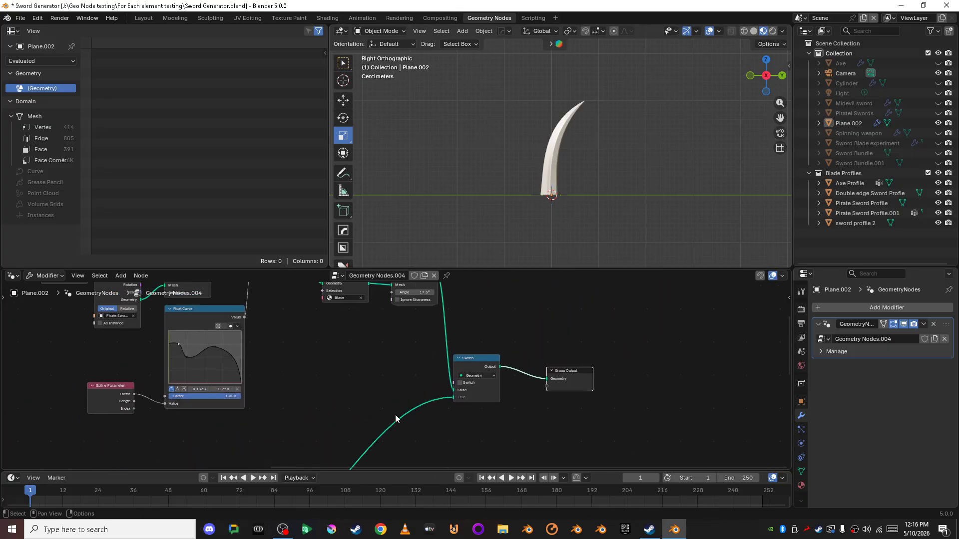
{"action": "scroll", "coordinate": [394, 414], "scroll_direction": "up", "scroll_amount": 2}
{"action": "left_click", "coordinate": [494, 387]}
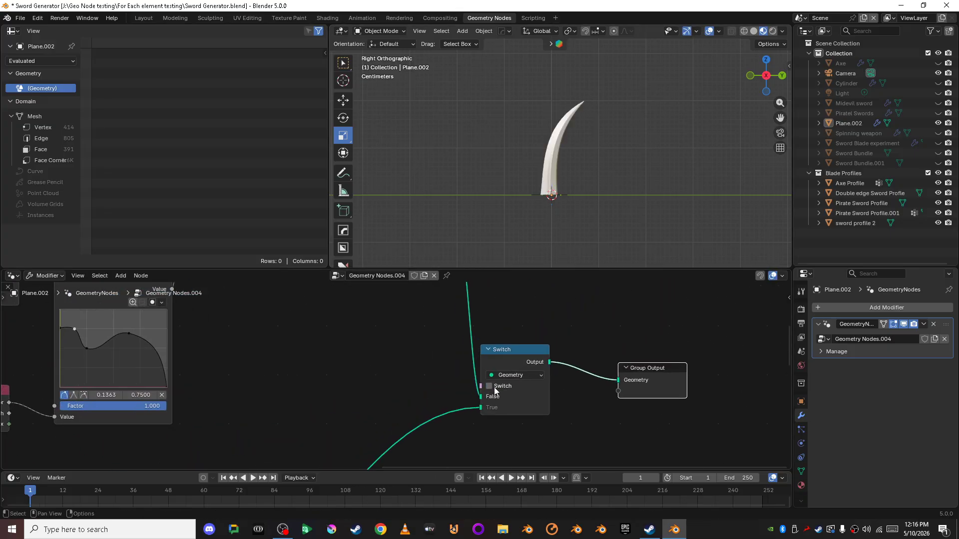
{"action": "left_click", "coordinate": [494, 387]}
{"action": "scroll", "coordinate": [623, 184], "scroll_direction": "up", "scroll_amount": 6}
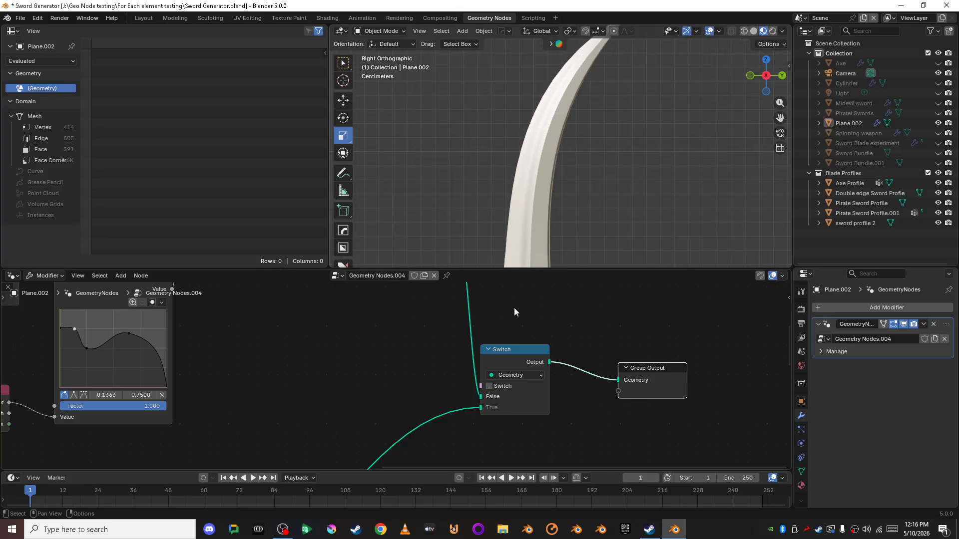
{"action": "left_click", "coordinate": [490, 386]}
Shorten the blade by setting the Curve Line's End Z to 0.12 m
{"action": "scroll", "coordinate": [591, 182], "scroll_direction": "down", "scroll_amount": 2}
{"action": "scroll", "coordinate": [394, 375], "scroll_direction": "down", "scroll_amount": 3}
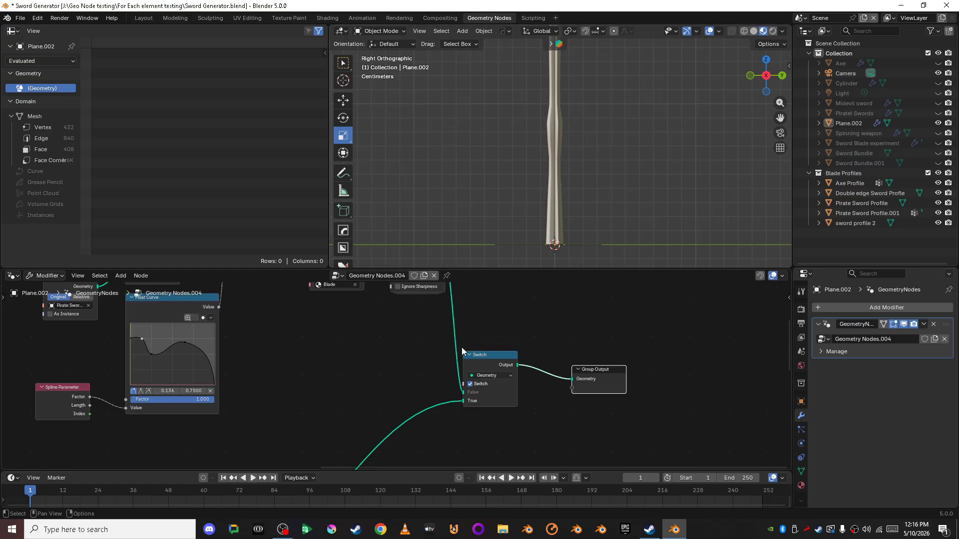
{"action": "scroll", "coordinate": [223, 400], "scroll_direction": "down", "scroll_amount": 3}
{"action": "scroll", "coordinate": [409, 425], "scroll_direction": "up", "scroll_amount": 5}
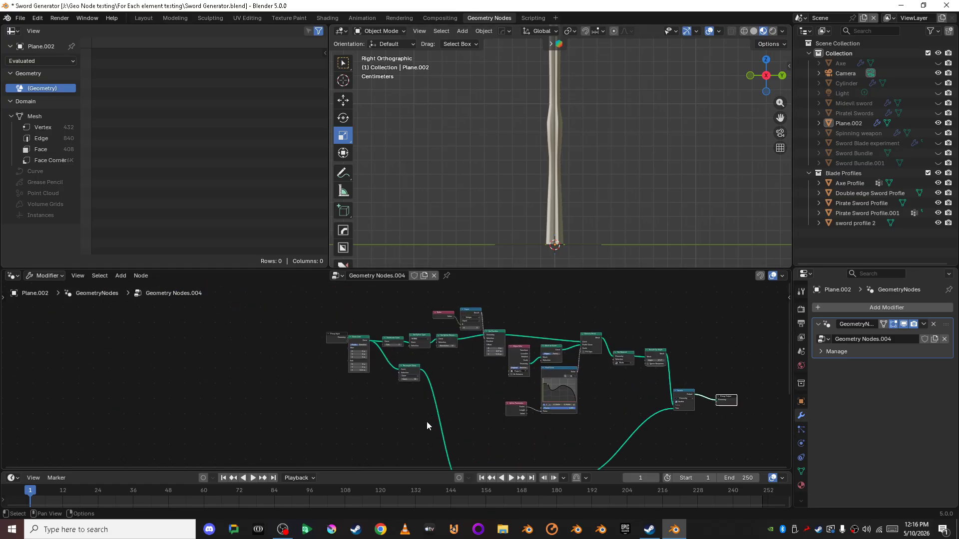
{"action": "scroll", "coordinate": [387, 423], "scroll_direction": "up", "scroll_amount": 3}
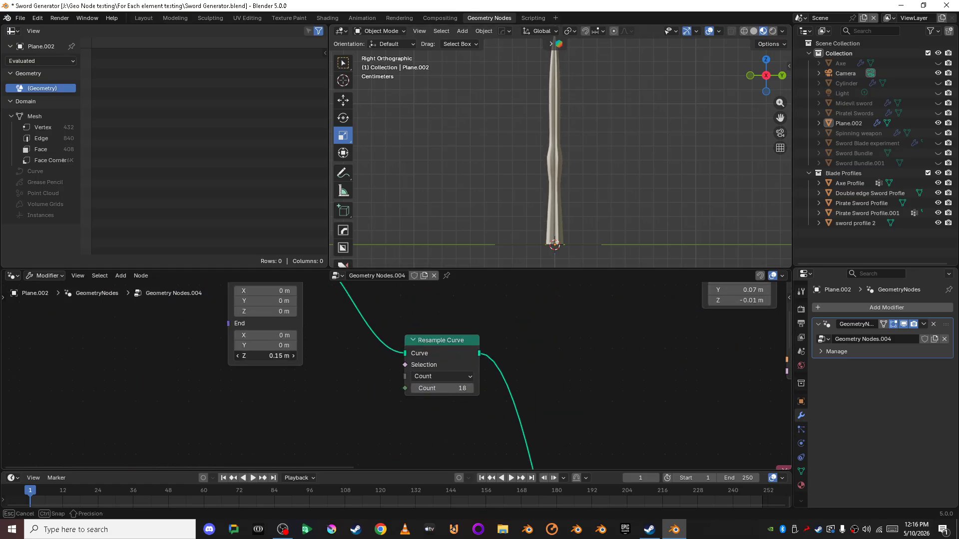
{"action": "scroll", "coordinate": [602, 398], "scroll_direction": "down", "scroll_amount": 3}
{"action": "middle_click_drag", "start_coordinate": [602, 399], "coordinate": [124, 420]}
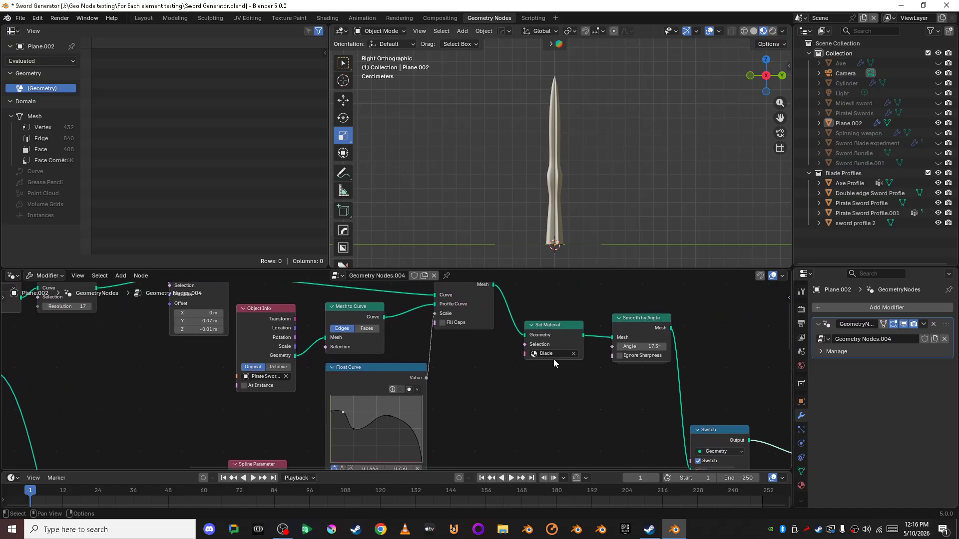
Switch briefly to the curved blade to check the new length, then return to the straight blade
{"action": "scroll", "coordinate": [553, 359], "scroll_direction": "down", "scroll_amount": 1}
{"action": "middle_click_drag", "start_coordinate": [553, 358], "coordinate": [377, 289]}
{"action": "left_click", "coordinate": [500, 388]}
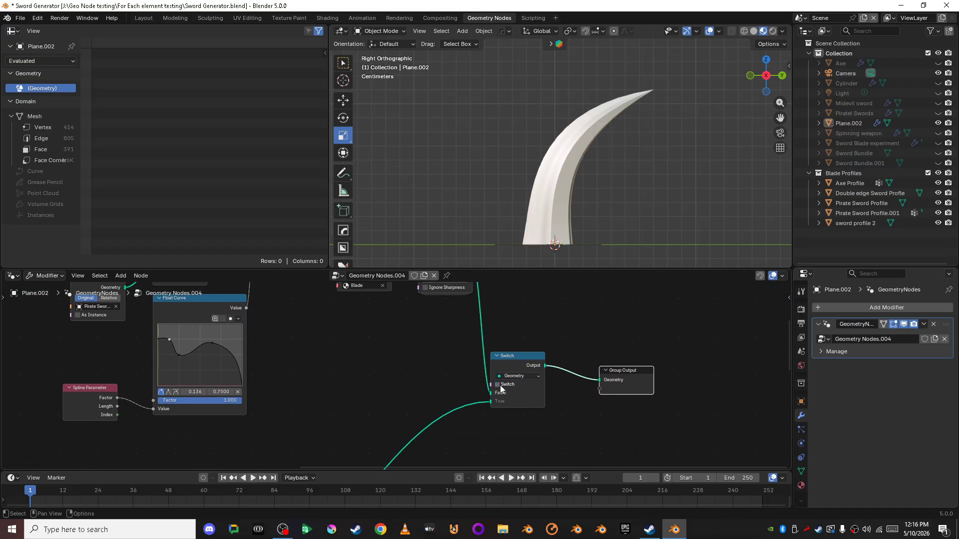
{"action": "left_click", "coordinate": [500, 389]}
Raise the Resample Curve count to 50 to smooth the straight blade
{"action": "middle_click_drag", "start_coordinate": [588, 207], "coordinate": [550, 220]}
{"action": "scroll", "coordinate": [280, 355], "scroll_direction": "down", "scroll_amount": 4}
{"action": "scroll", "coordinate": [280, 355], "scroll_direction": "down", "scroll_amount": 3}
{"action": "middle_click_drag", "start_coordinate": [207, 370], "coordinate": [393, 342]}
{"action": "scroll", "coordinate": [424, 429], "scroll_direction": "up", "scroll_amount": 13}
{"action": "scroll", "coordinate": [397, 375], "scroll_direction": "up", "scroll_amount": 3}
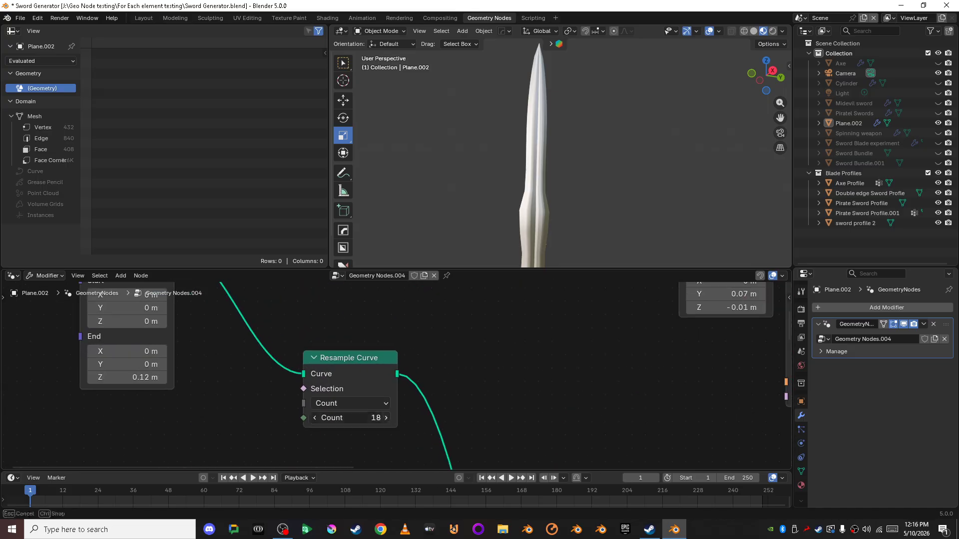
{"action": "left_click_drag", "start_coordinate": [355, 418], "coordinate": [369, 418]}
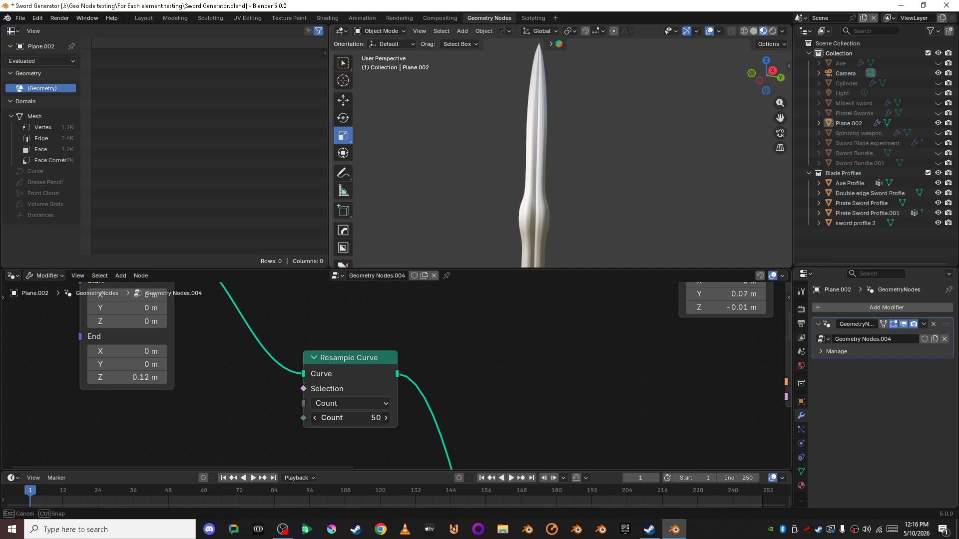
Inspect the smoothed blade up close from the right view and move Group Output farther from the Switch node
{"action": "scroll", "coordinate": [525, 239], "scroll_direction": "down", "scroll_amount": 4}
{"action": "scroll", "coordinate": [523, 209], "scroll_direction": "up", "scroll_amount": 4}
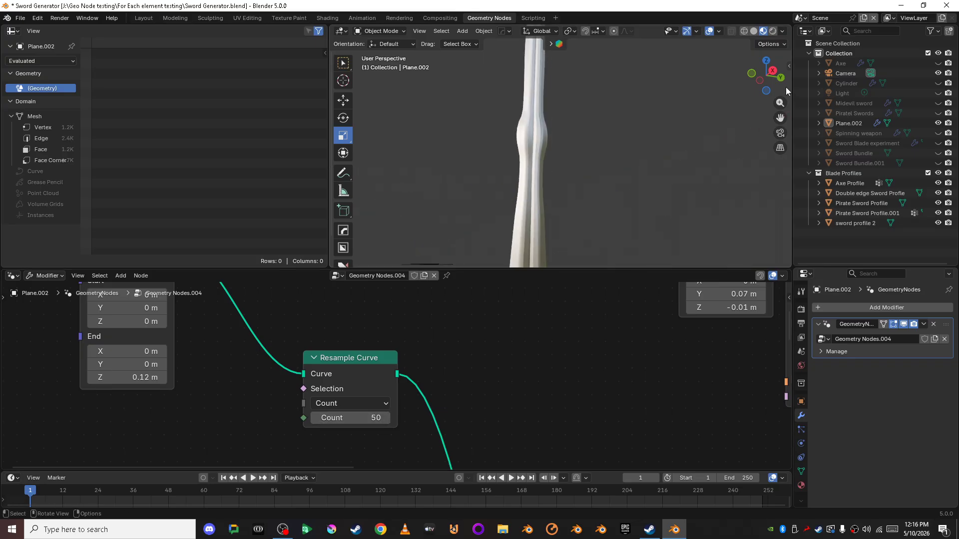
{"action": "left_click_drag", "start_coordinate": [786, 87], "coordinate": [658, 163]}
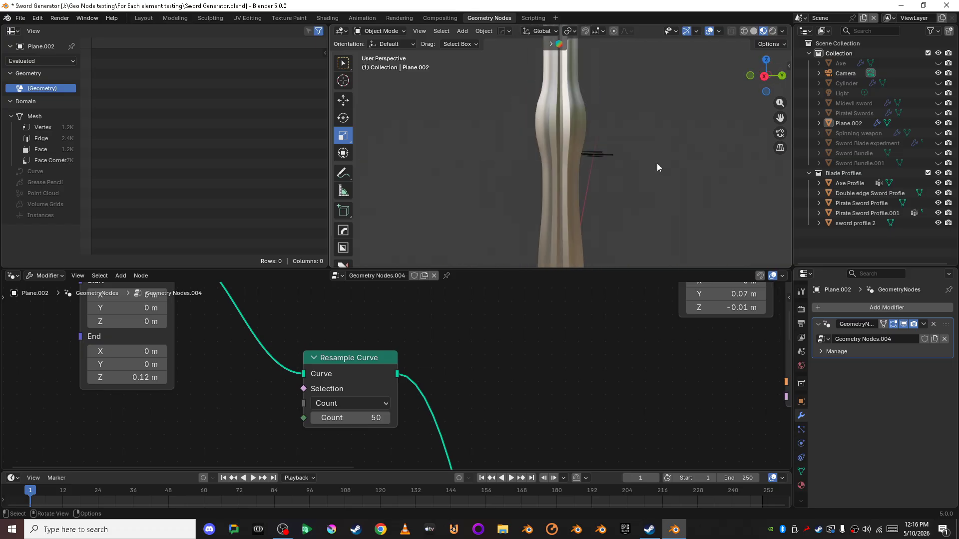
{"action": "left_click", "coordinate": [765, 78]}
{"action": "scroll", "coordinate": [560, 310], "scroll_direction": "down", "scroll_amount": 6}
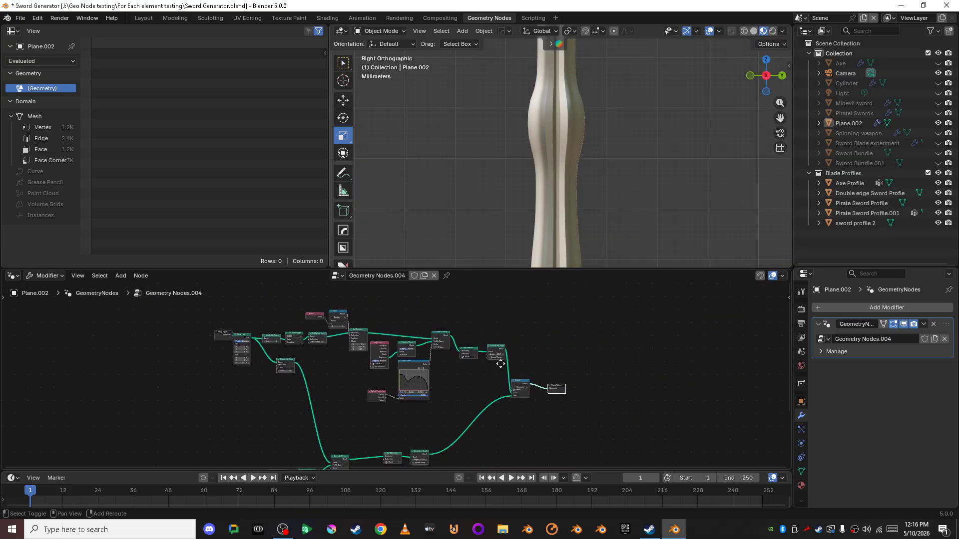
{"action": "scroll", "coordinate": [376, 339], "scroll_direction": "up", "scroll_amount": 4}
{"action": "scroll", "coordinate": [504, 394], "scroll_direction": "up", "scroll_amount": 3}
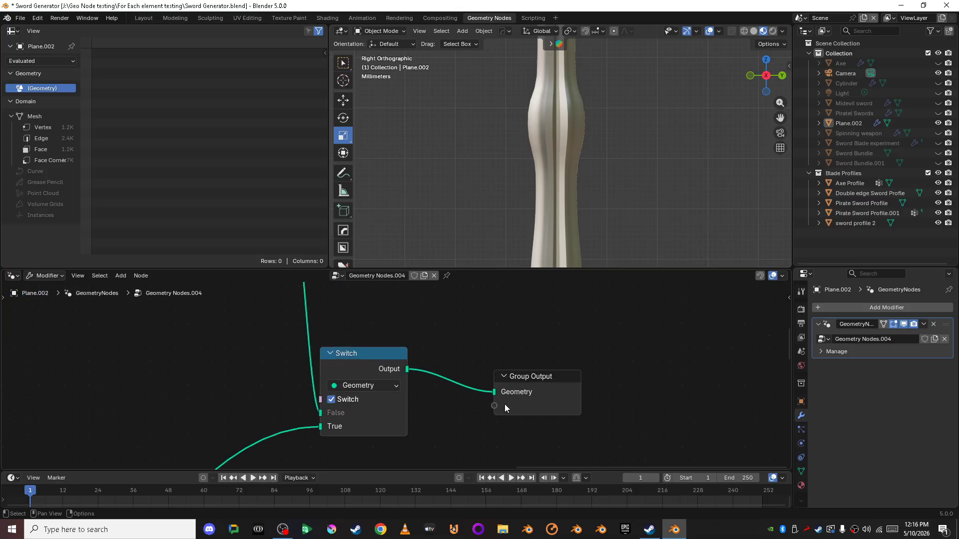
{"action": "left_click_drag", "start_coordinate": [542, 373], "coordinate": [630, 374]}
{"action": "scroll", "coordinate": [531, 339], "scroll_direction": "down", "scroll_amount": 8}
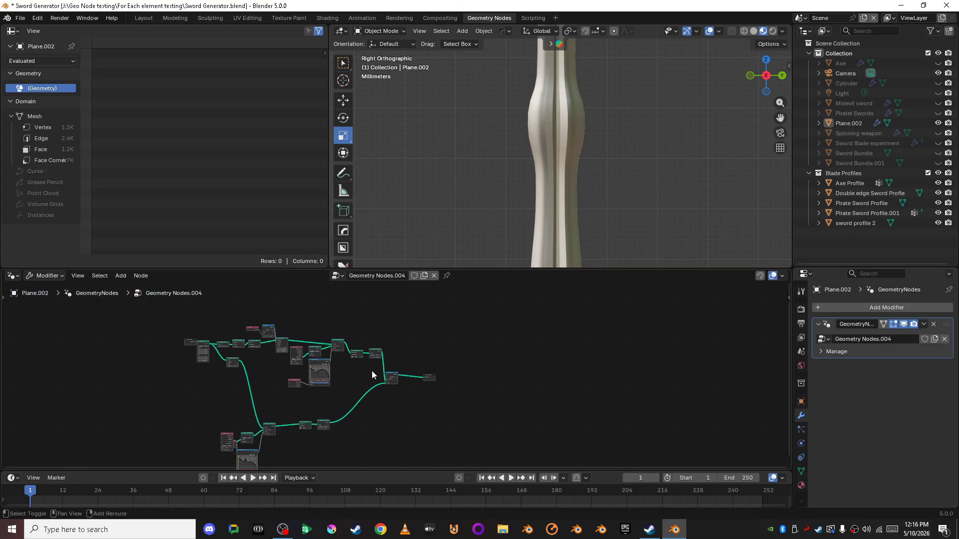
{"action": "middle_click_drag", "start_coordinate": [375, 374], "coordinate": [479, 353]}
{"action": "scroll", "coordinate": [474, 356], "scroll_direction": "up", "scroll_amount": 4}
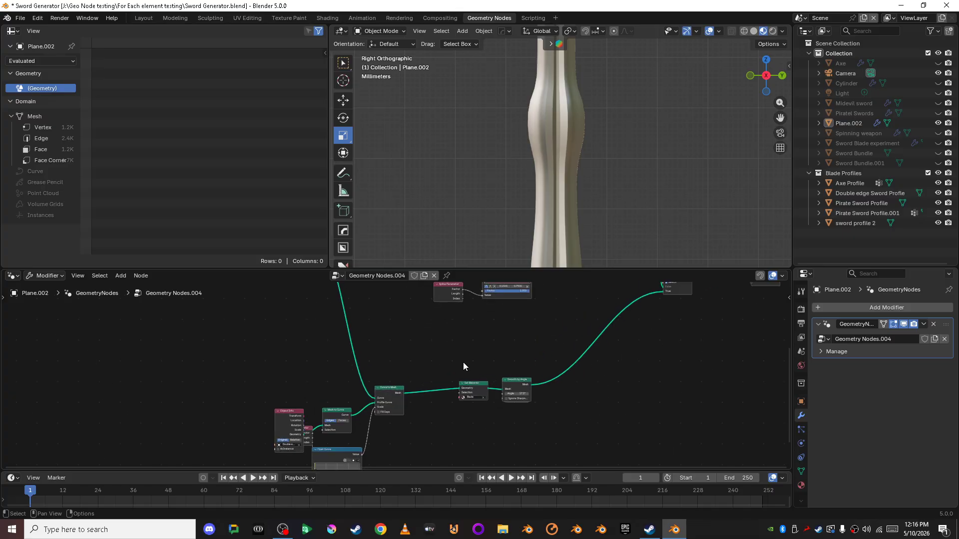
{"action": "middle_click_drag", "start_coordinate": [372, 352], "coordinate": [417, 280]}
{"action": "scroll", "coordinate": [400, 377], "scroll_direction": "up", "scroll_amount": 6}
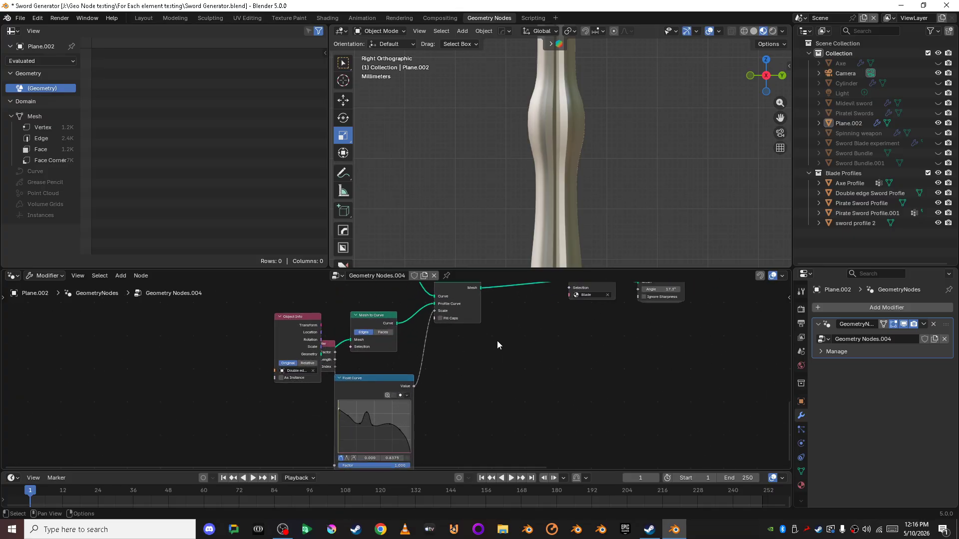
{"action": "scroll", "coordinate": [498, 342], "scroll_direction": "down", "scroll_amount": 6}
{"action": "middle_click_drag", "start_coordinate": [497, 341], "coordinate": [333, 448]}
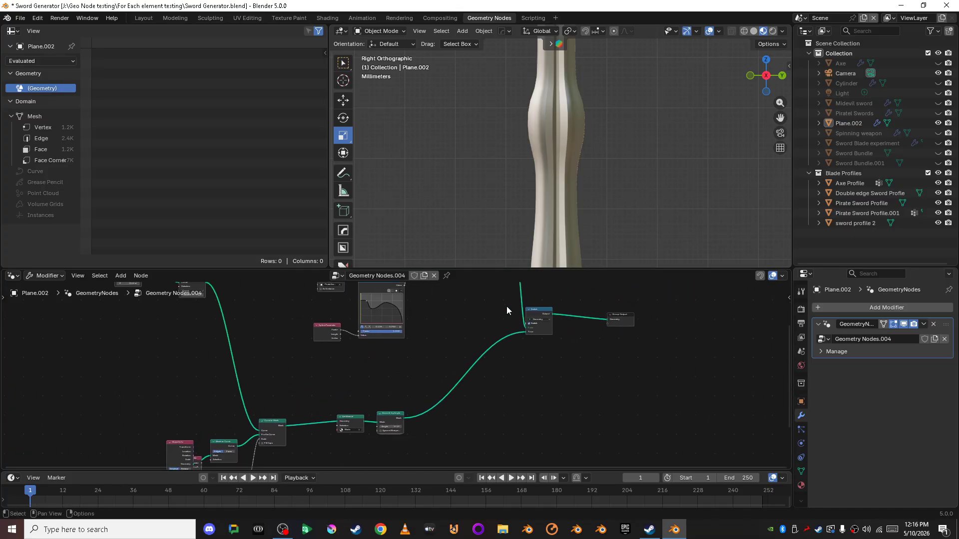